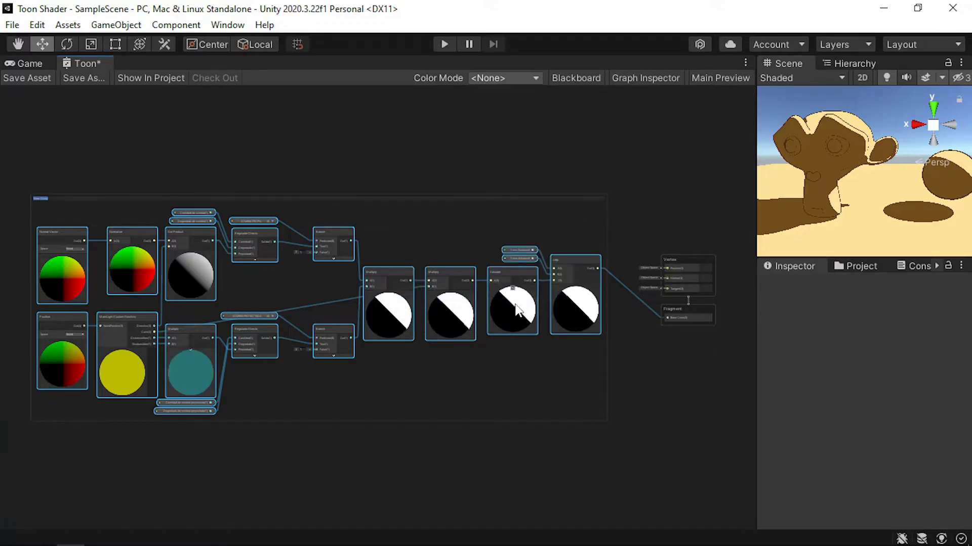
# - Title the group around the shadow nodes "Sombras"
pyautogui.press('BackSpace')
pyautogui.write('Sombras')
pyautogui.press('Return')
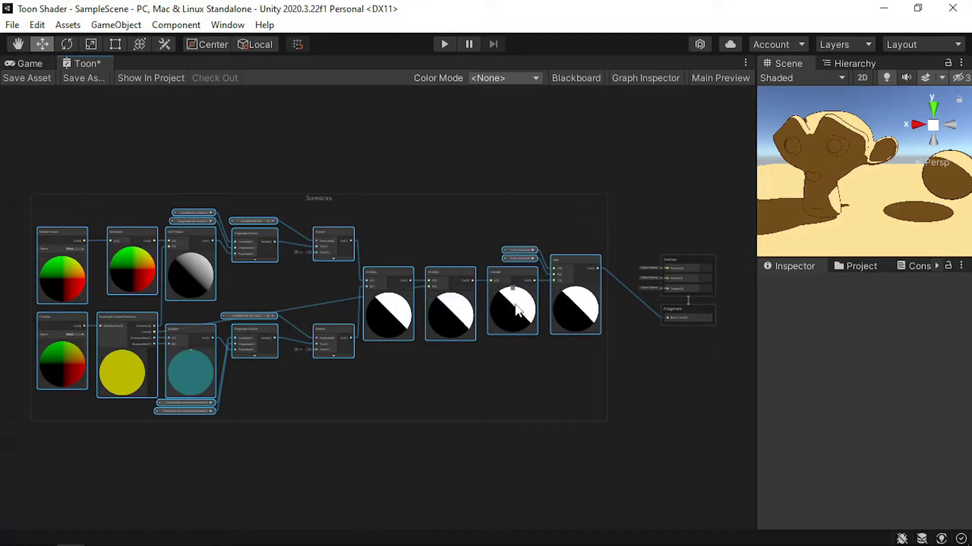
pyautogui.click(282, 478)
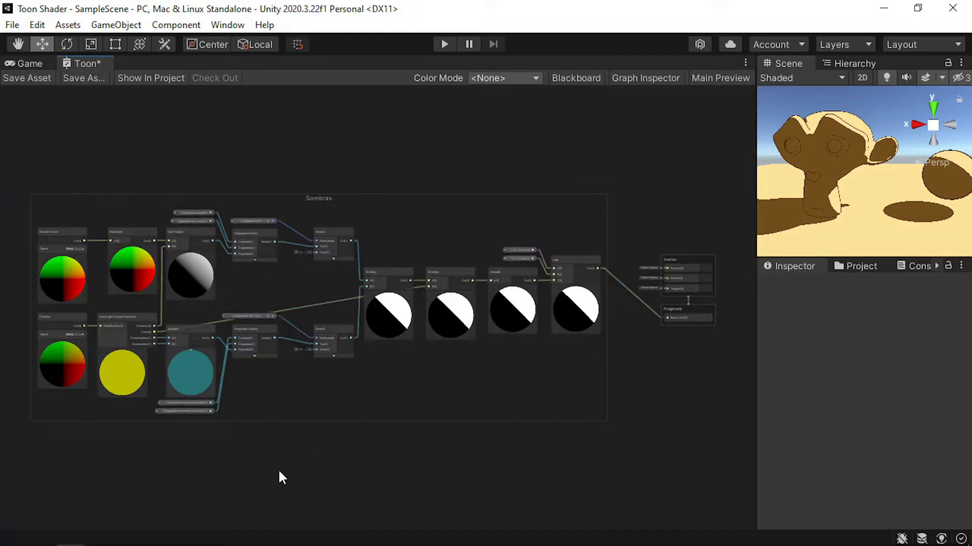
pyautogui.press('space')
pyautogui.write('custom')
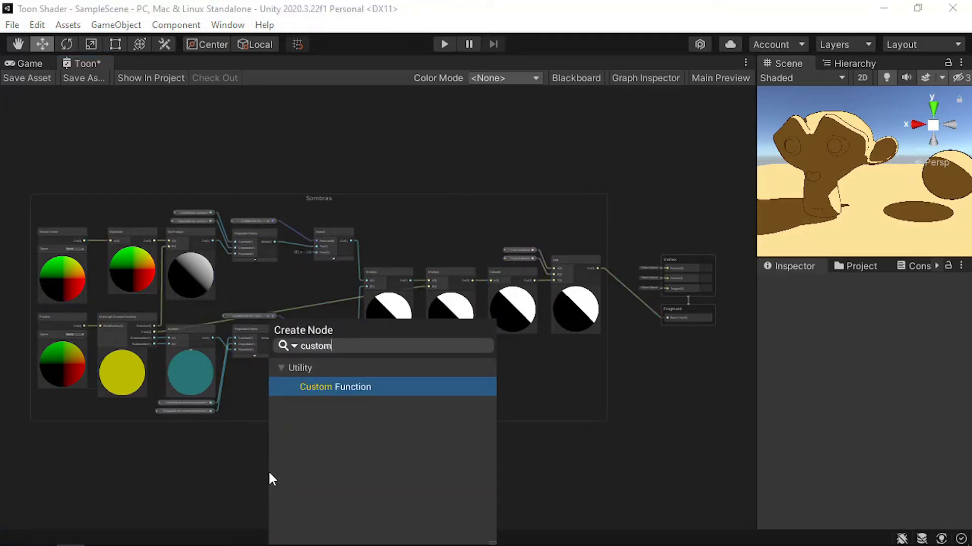
pyautogui.press('Return')
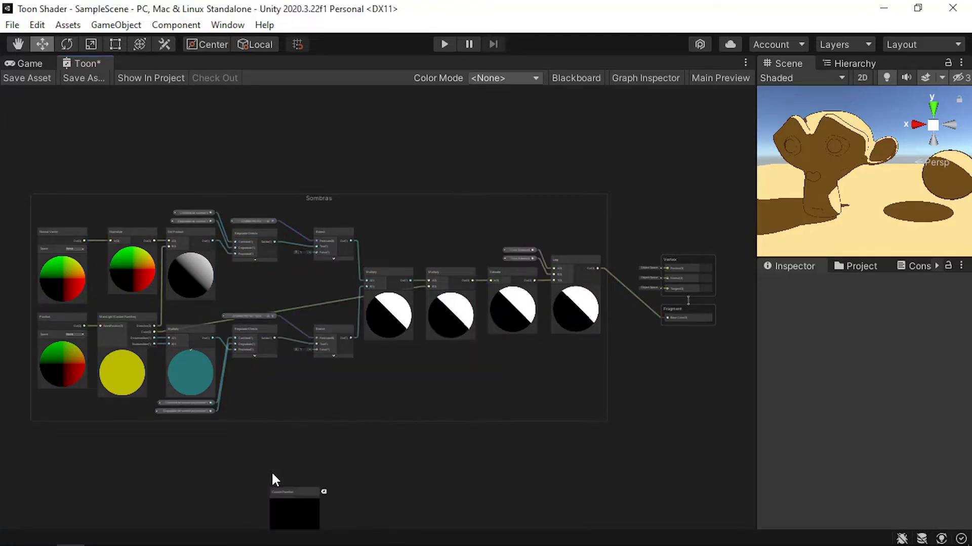
pyautogui.moveTo(299, 492); pyautogui.dragTo(424, 358)
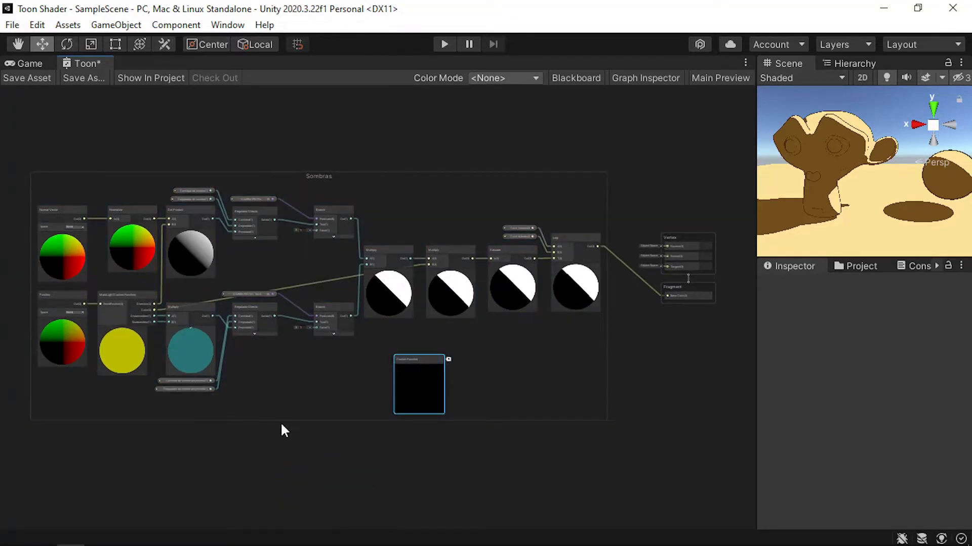
pyautogui.click(328, 416)
pyautogui.moveTo(323, 185); pyautogui.dragTo(326, 175)
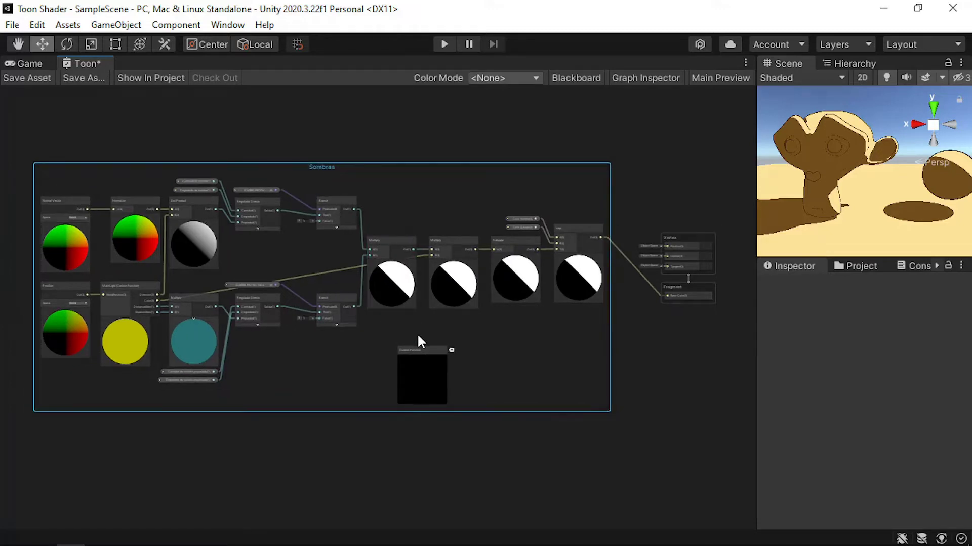
pyautogui.click(414, 348)
pyautogui.rightClick(414, 348)
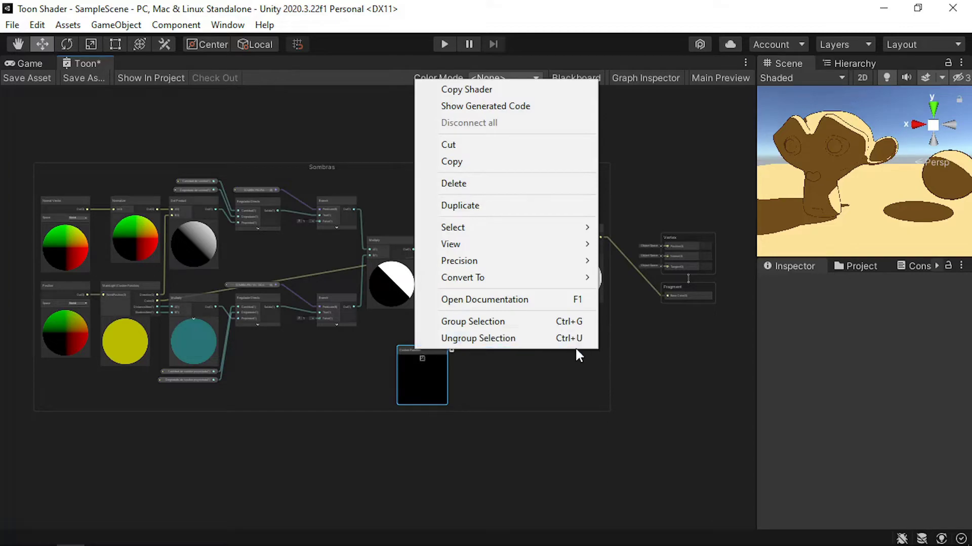
pyautogui.click(546, 338)
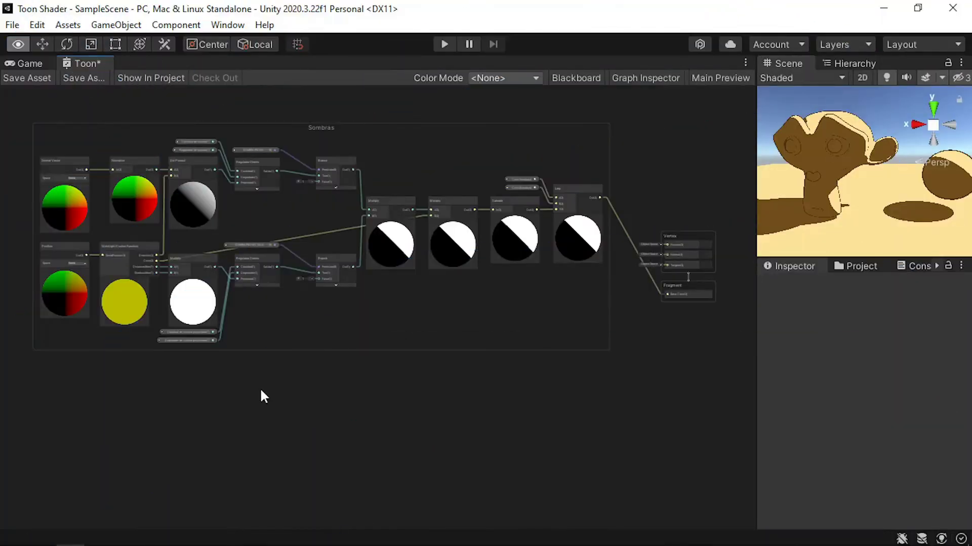
# - Add a Custom Function node in the empty space beneath the Sombras group
pyautogui.press('space')
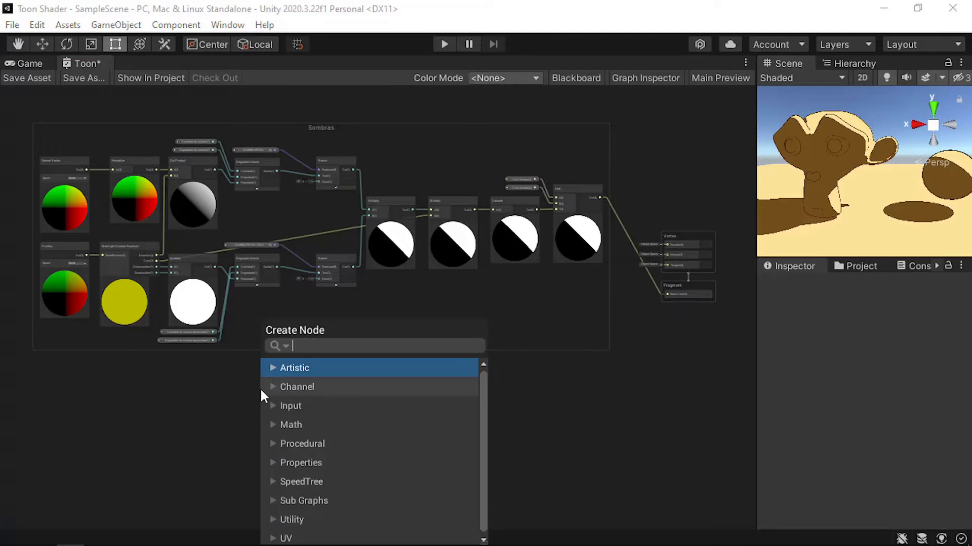
pyautogui.write('cust')
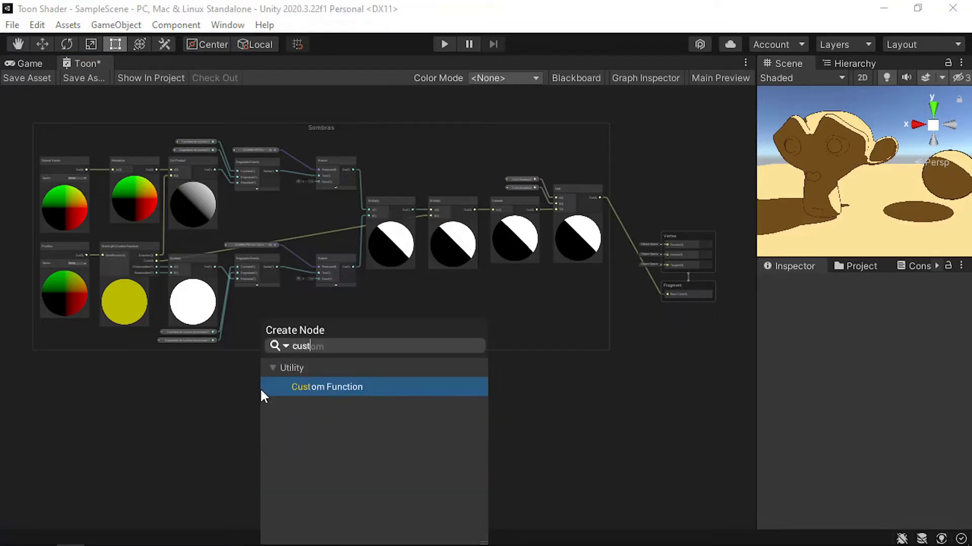
pyautogui.press('Return')
pyautogui.click(283, 411)
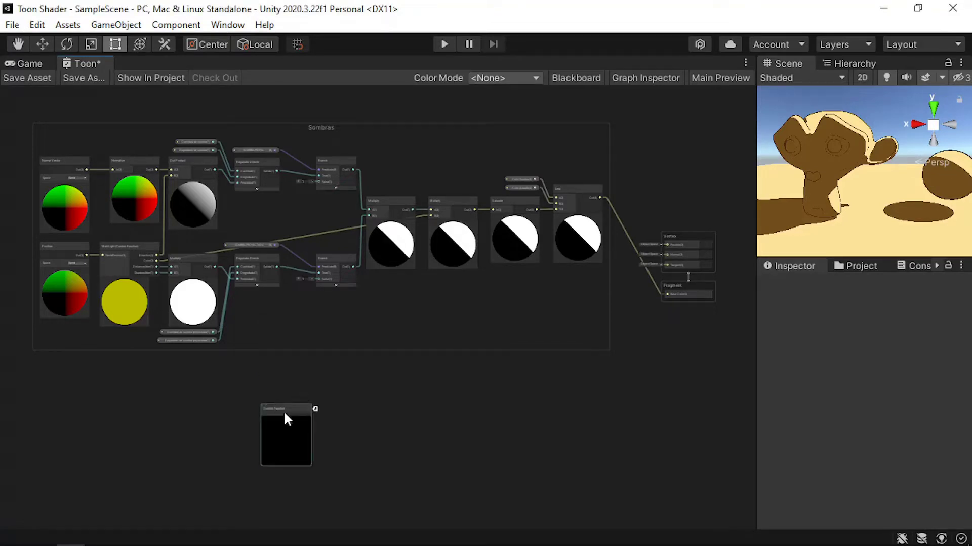
# - Set the new custom function's source to LuzPersonalizada and its function name to DirectSpecular
pyautogui.click(648, 78)
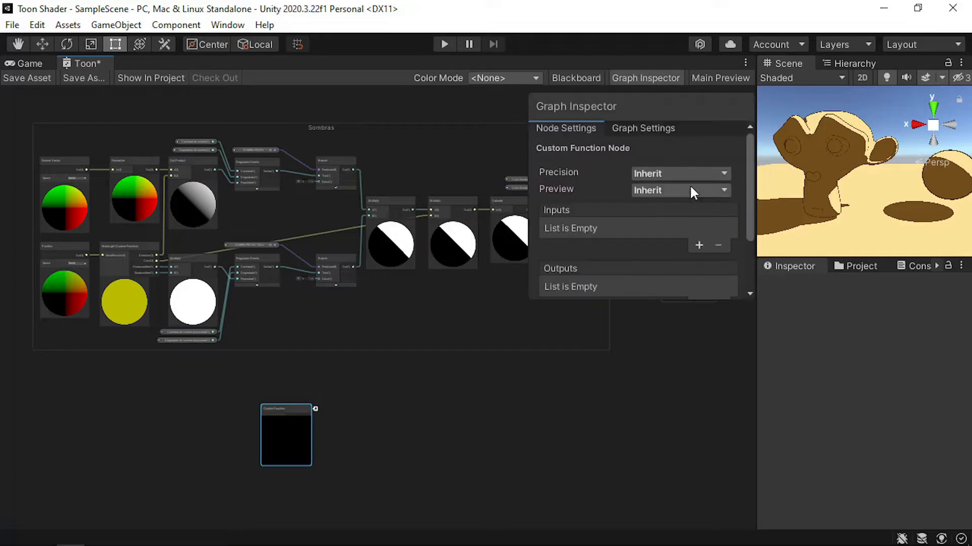
pyautogui.scroll(-3, 689, 191)
pyautogui.click(728, 286)
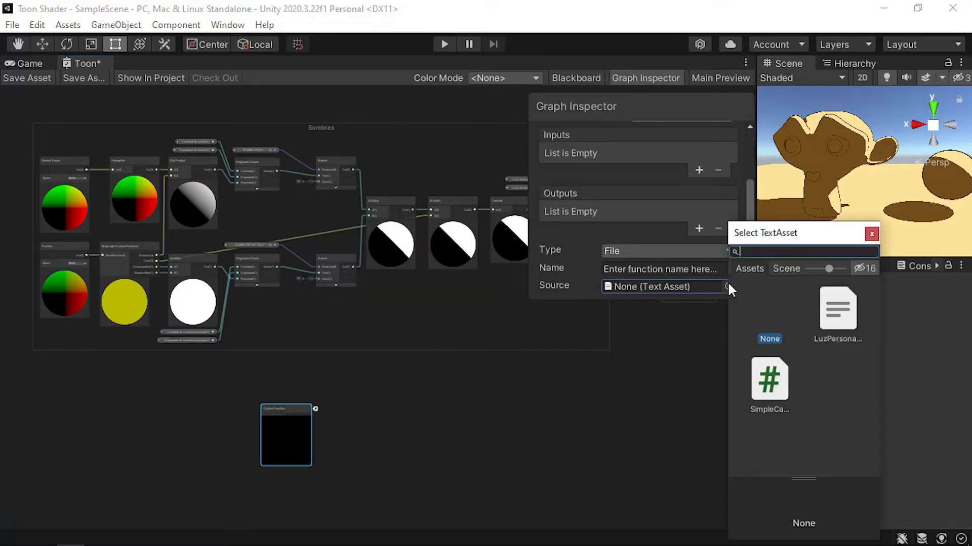
pyautogui.click(835, 326)
pyautogui.click(654, 267)
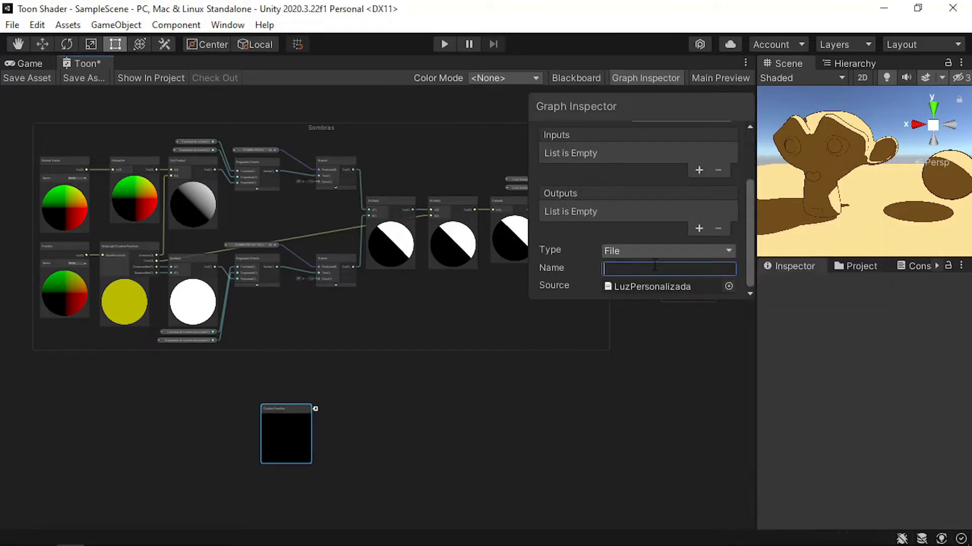
pyautogui.write('DirectSpecular')
pyautogui.press('Return')
pyautogui.scroll(2, 655, 266)
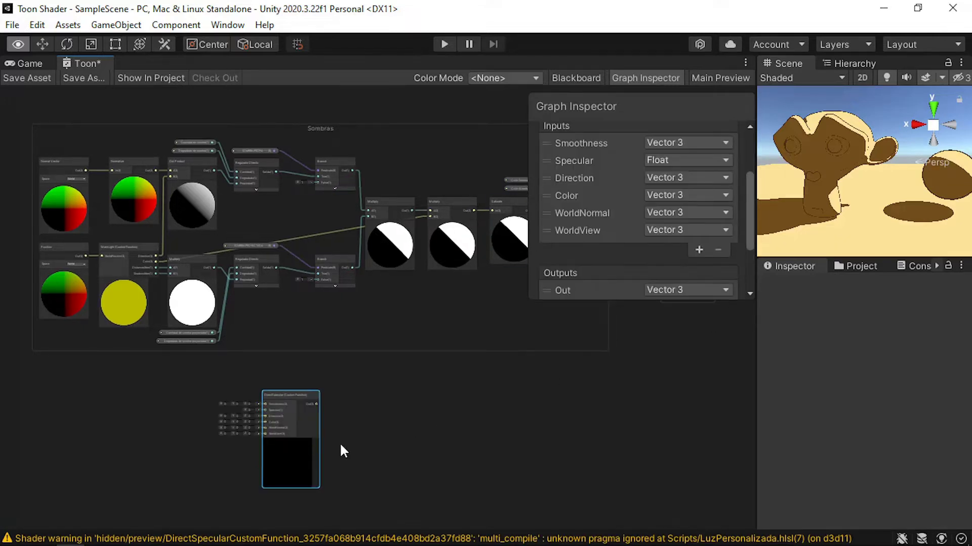
# - Add a Float node feeding the Smoothness input of DirectSpecular and set its value to 1
pyautogui.scroll(6, 281, 463)
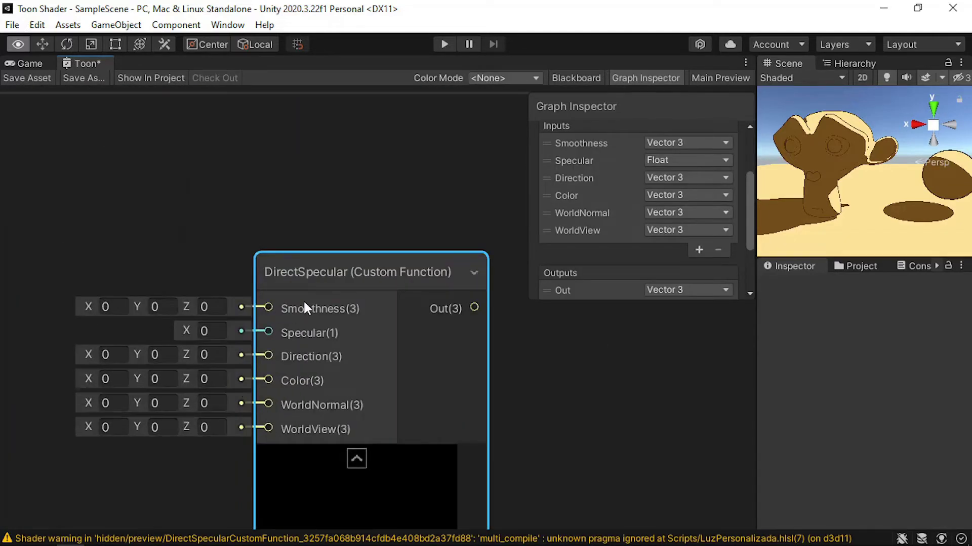
pyautogui.press('f')
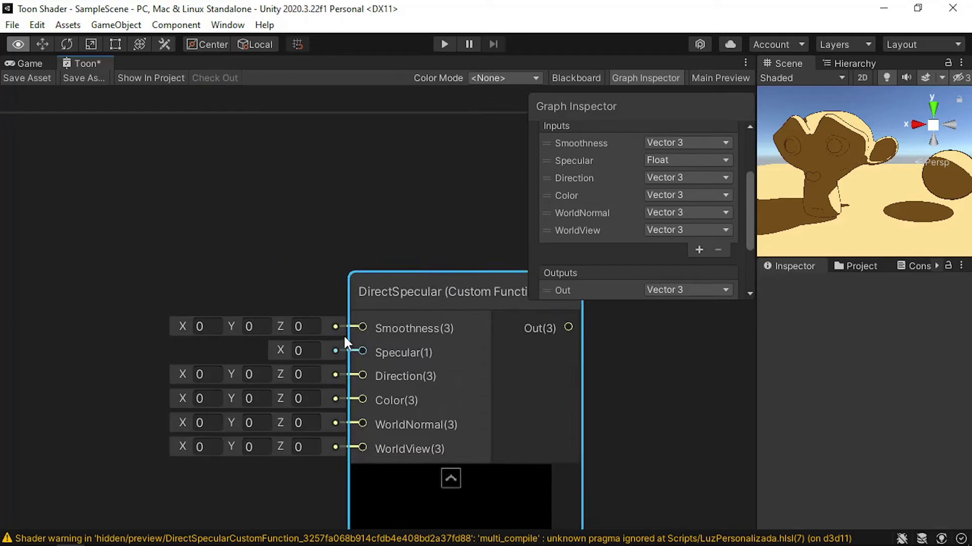
pyautogui.moveTo(348, 336); pyautogui.dragTo(231, 236)
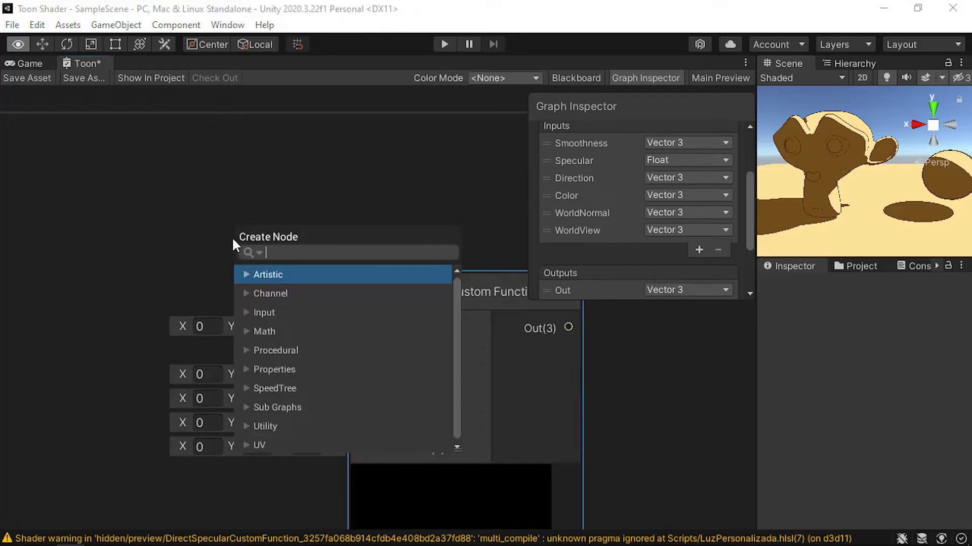
pyautogui.write('float')
pyautogui.press('Return')
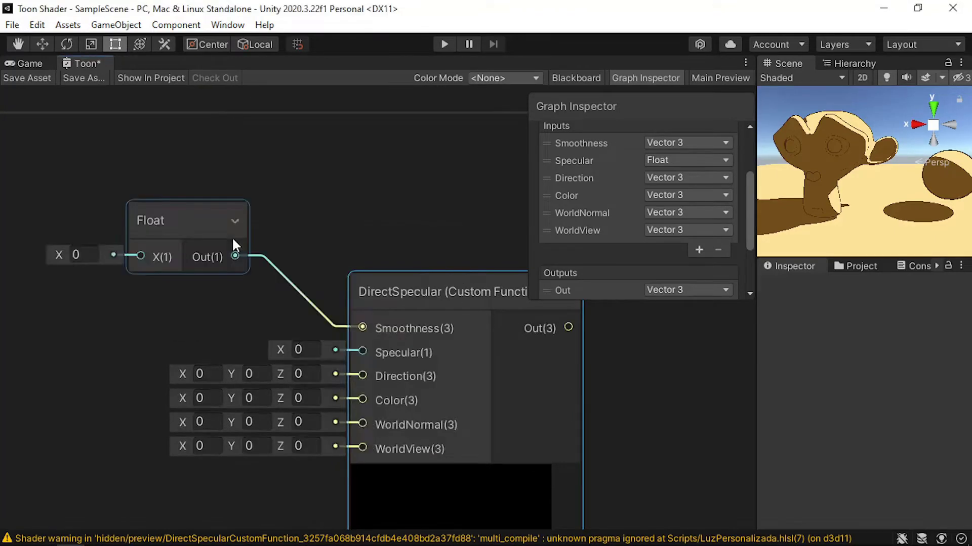
pyautogui.click(89, 254)
pyautogui.write('1')
pyautogui.click(128, 298)
# - Duplicate the Float node twice, feeding Specular from one copy set to 0.5 and Color from the other
pyautogui.click(169, 220)
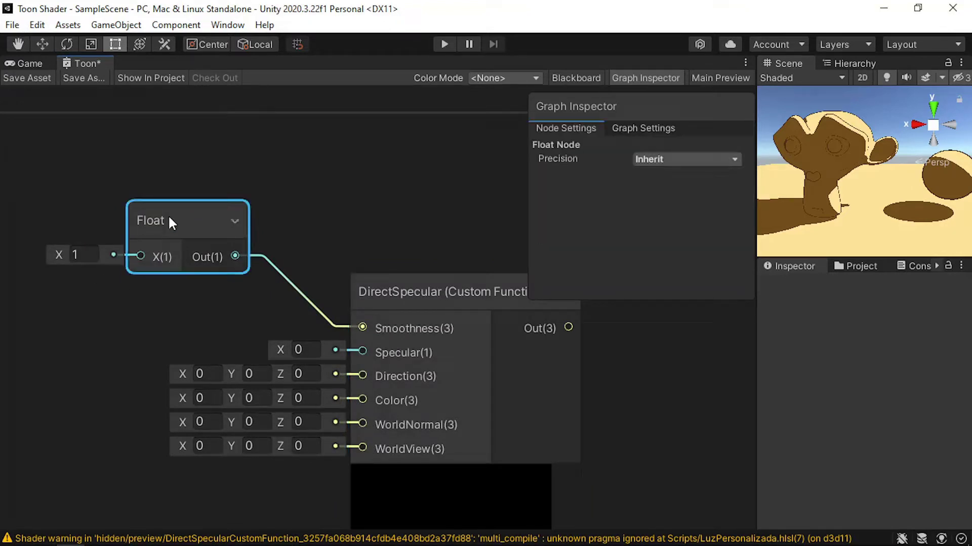
pyautogui.hotkey('ctrl', 'd')
pyautogui.moveTo(205, 238); pyautogui.dragTo(155, 378)
pyautogui.hotkey('ctrl', 'd')
pyautogui.click(76, 333)
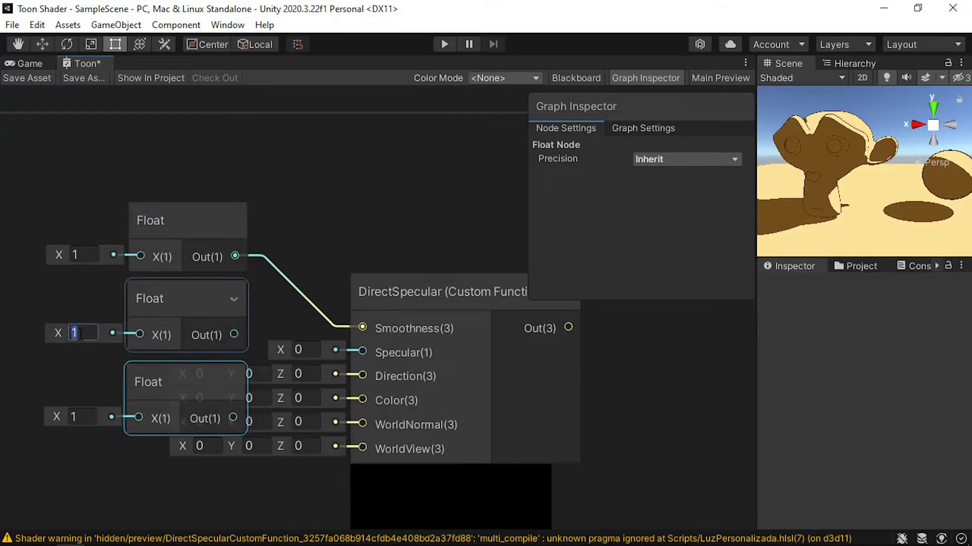
pyautogui.write('0.5')
pyautogui.moveTo(233, 333); pyautogui.dragTo(335, 344)
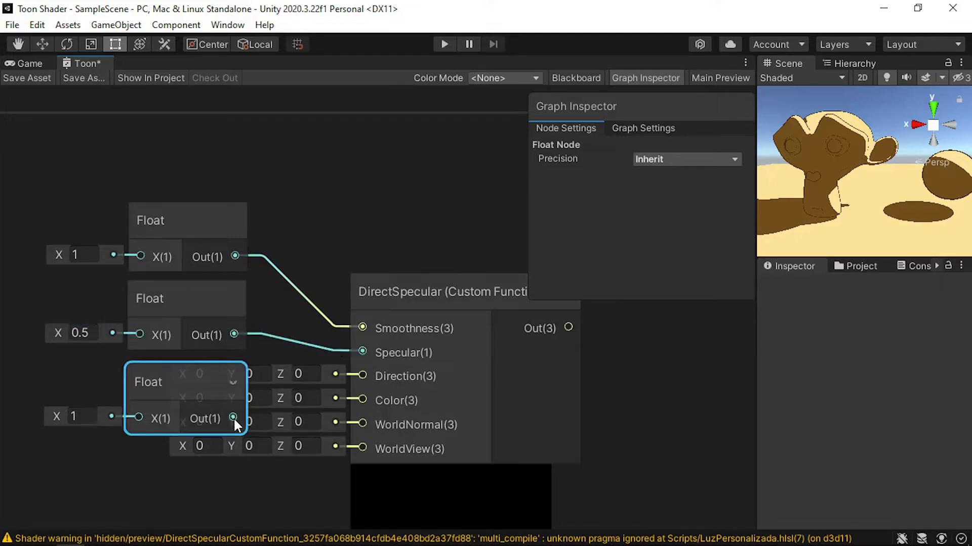
pyautogui.moveTo(233, 417); pyautogui.dragTo(360, 399)
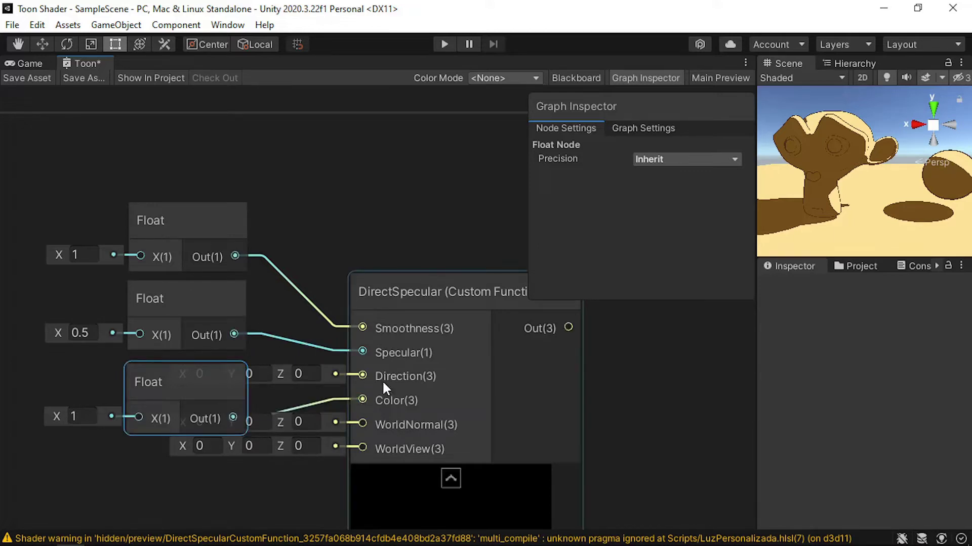
# - Connect the MainLight node's Direction output to the Direction input of DirectSpecular
pyautogui.scroll(-3, 311, 260)
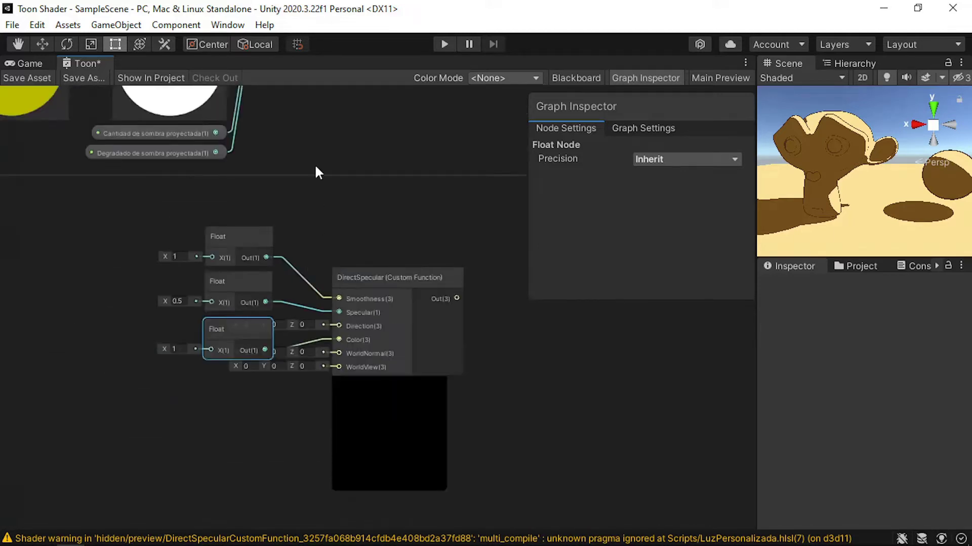
pyautogui.moveTo(314, 169); pyautogui.dragTo(381, 327, button='middle')
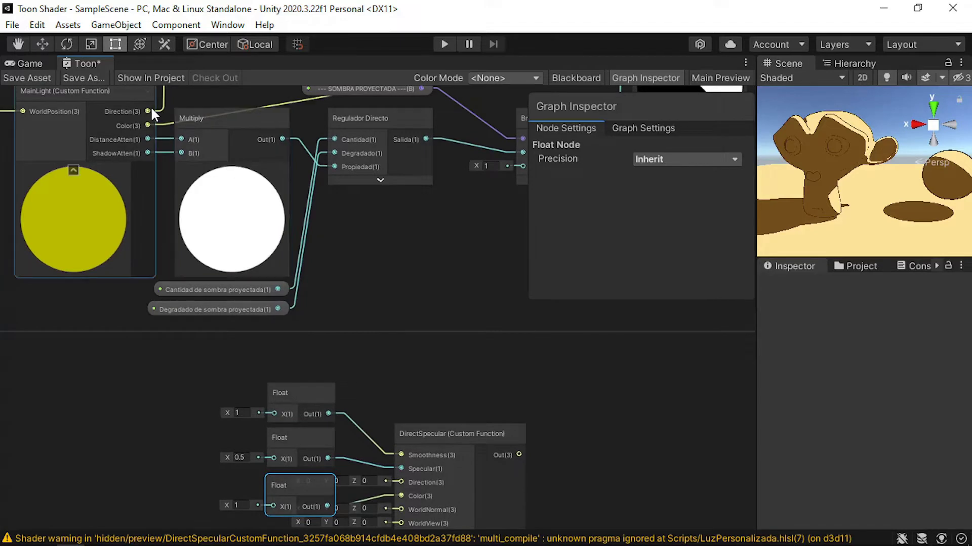
pyautogui.moveTo(146, 109); pyautogui.dragTo(399, 401)
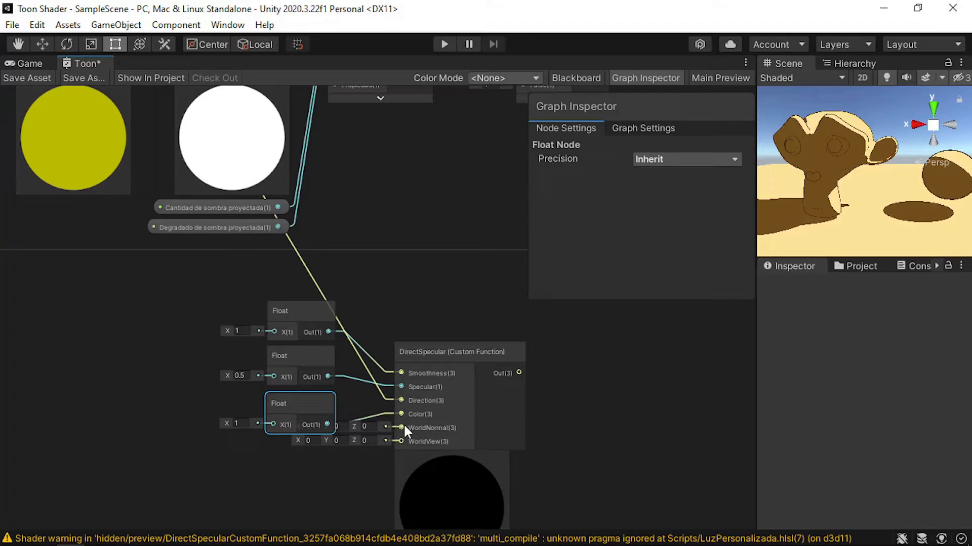
# - Connect the Normalize node's output to the WorldNormal input of DirectSpecular
pyautogui.scroll(-2, 390, 303)
pyautogui.moveTo(373, 257); pyautogui.dragTo(454, 406, button='middle')
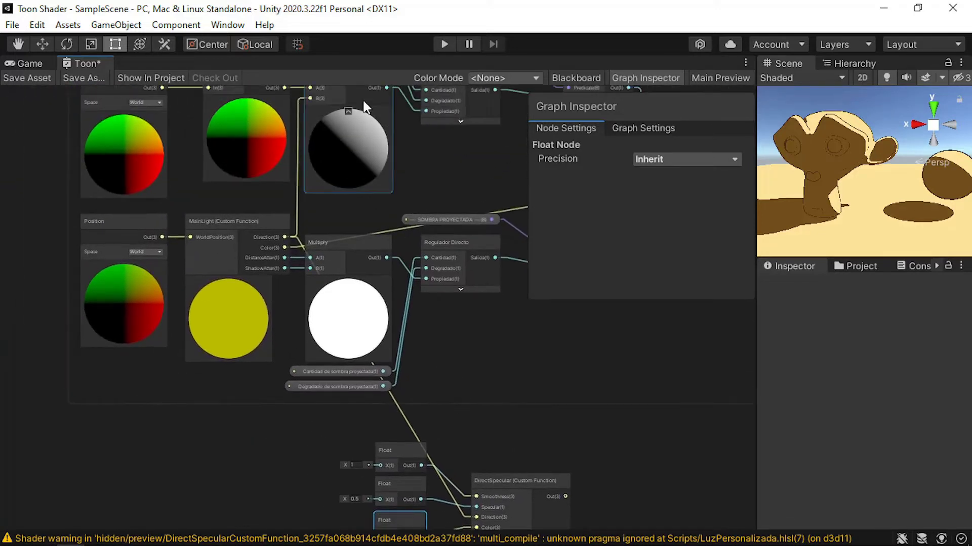
pyautogui.scroll(-1, 356, 111)
pyautogui.moveTo(347, 117); pyautogui.dragTo(339, 175, button='middle')
pyautogui.click(280, 147)
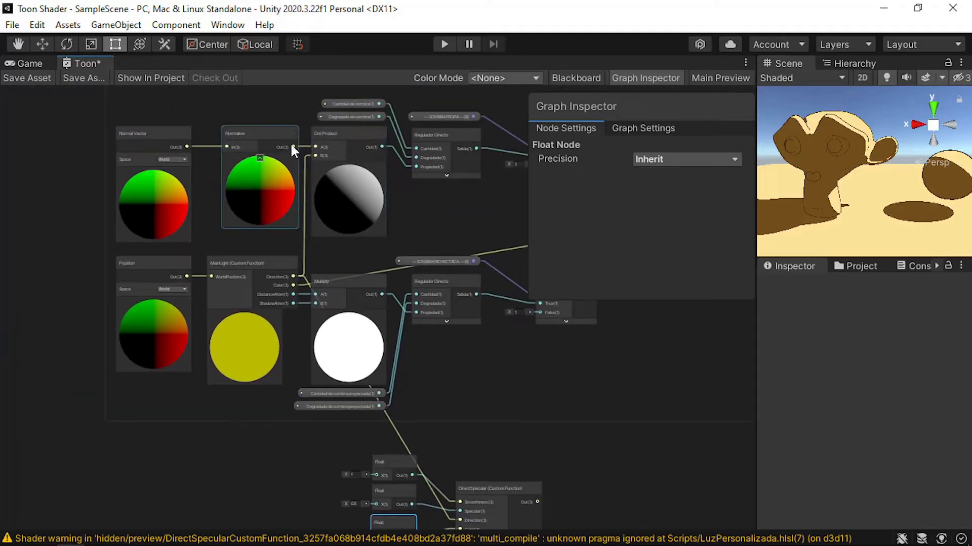
pyautogui.moveTo(293, 147); pyautogui.dragTo(362, 452)
# - Add a View Direction node feeding the WorldView input of DirectSpecular and collapse its preview
pyautogui.scroll(5, 471, 439)
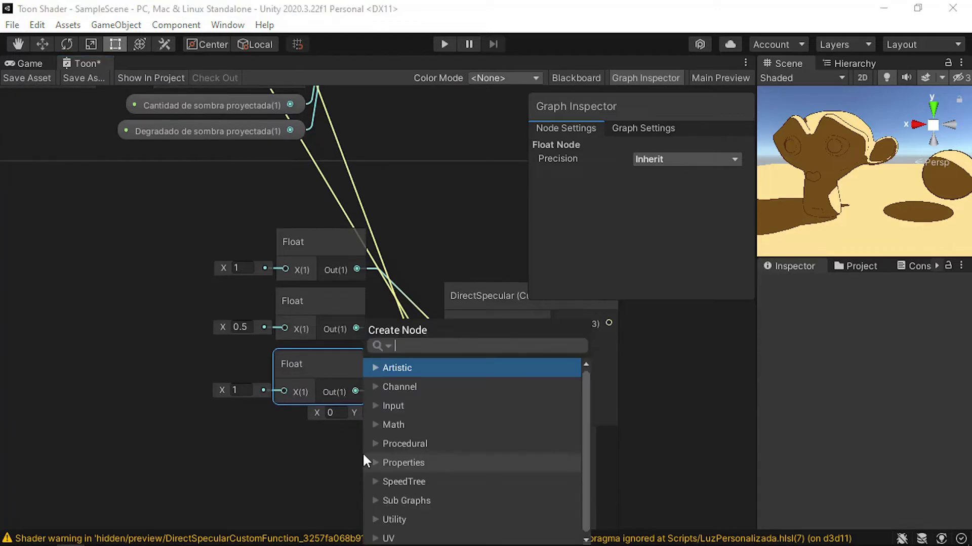
pyautogui.write('view')
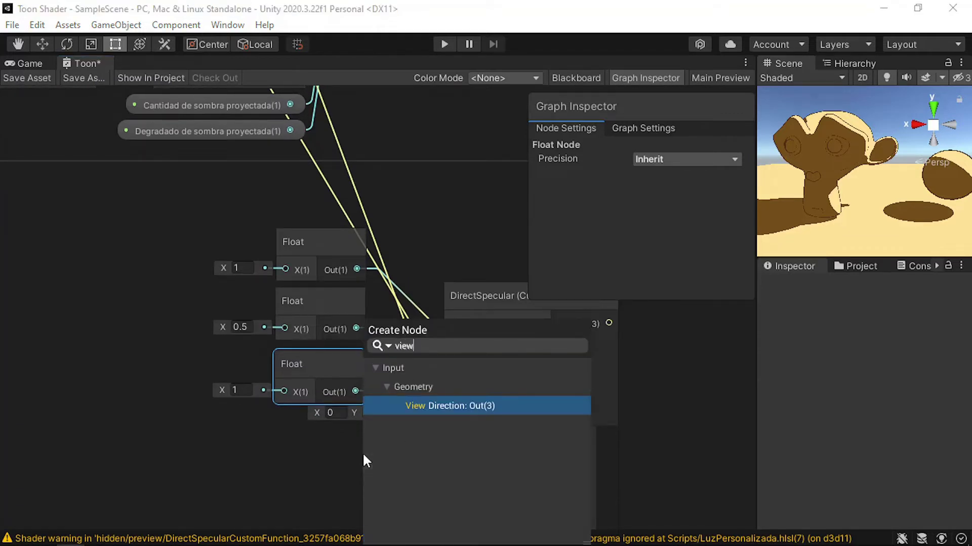
pyautogui.press('Return')
pyautogui.scroll(-2, 347, 443)
pyautogui.click(345, 456)
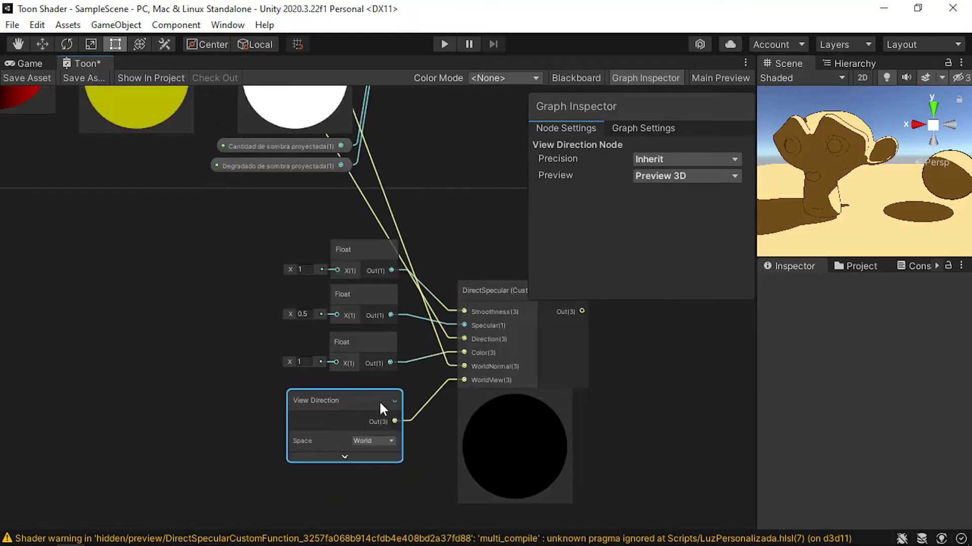
# - Hide the Graph Inspector, connect the DirectSpecular output to the Fragment's Base Color and save the shader asset
pyautogui.moveTo(618, 426); pyautogui.dragTo(454, 408, button='middle')
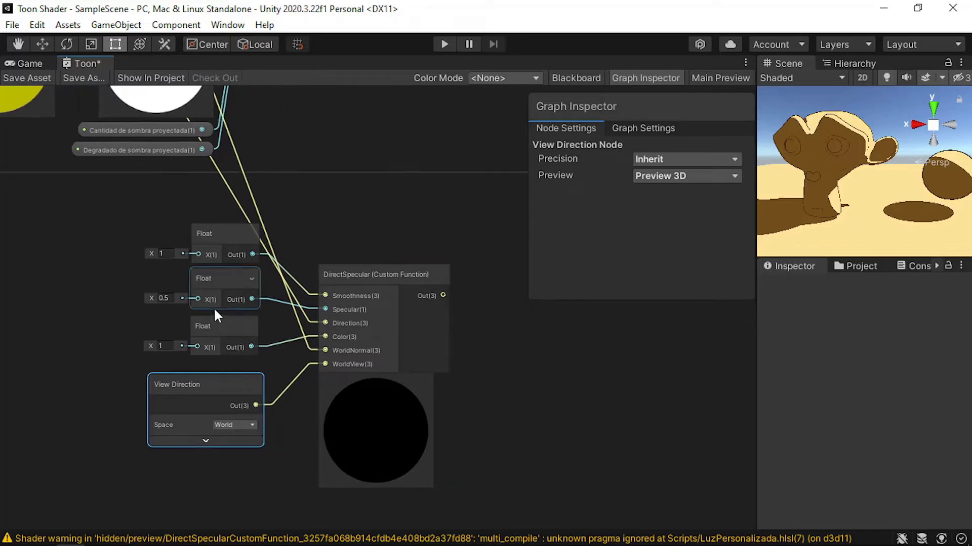
pyautogui.scroll(-2, 519, 386)
pyautogui.moveTo(518, 386); pyautogui.dragTo(225, 440, button='middle')
pyautogui.scroll(-1, 436, 407)
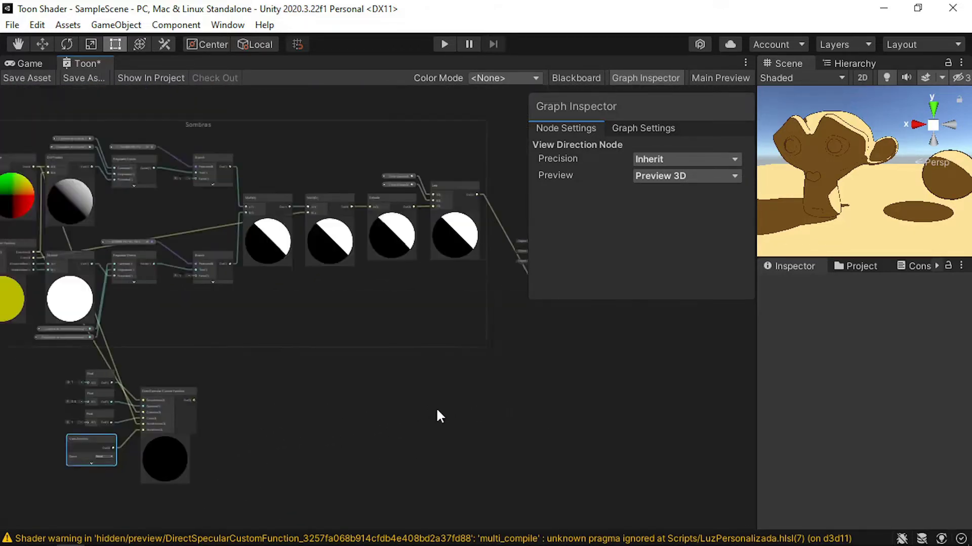
pyautogui.moveTo(437, 411); pyautogui.dragTo(358, 408, button='middle')
pyautogui.click(645, 77)
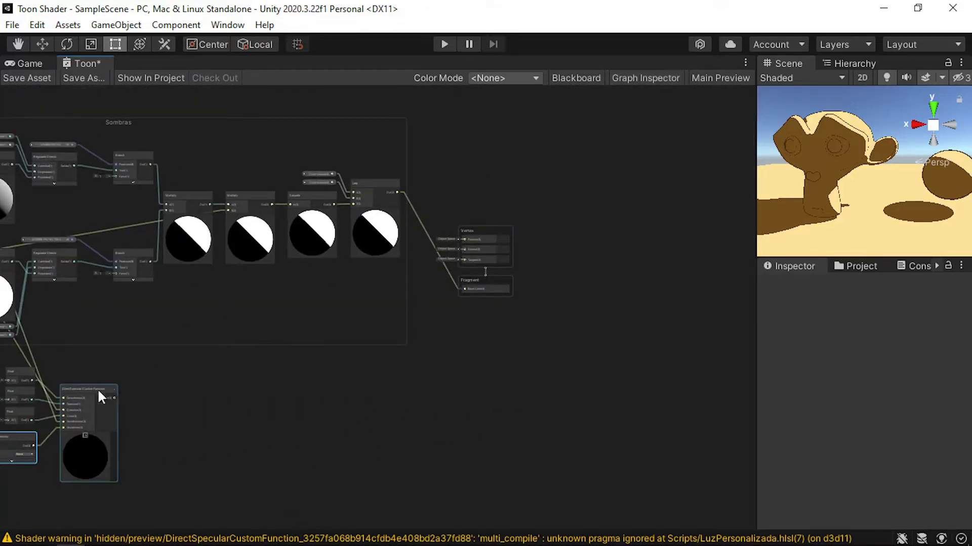
pyautogui.moveTo(114, 399); pyautogui.dragTo(464, 289)
pyautogui.click(28, 78)
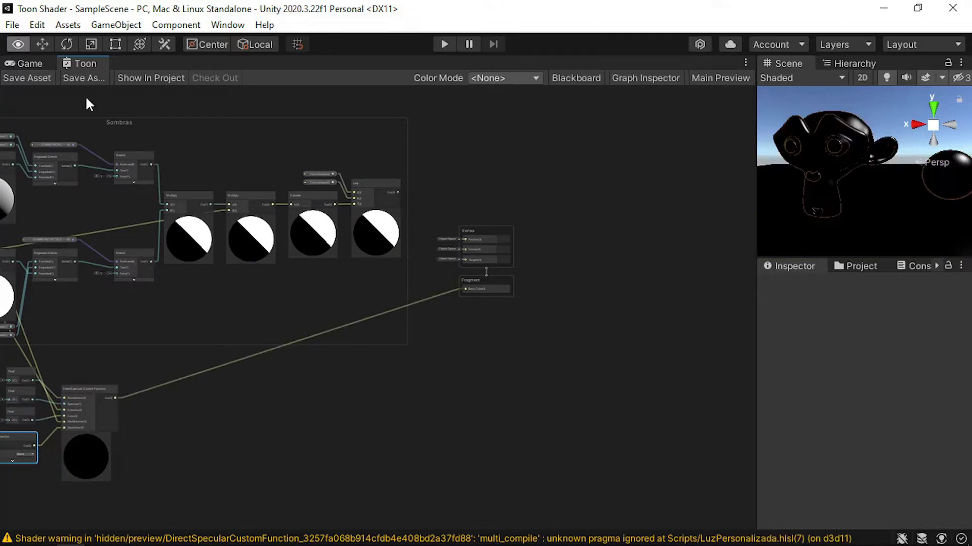
# - Add a Multiply node combining DirectSpecular's output in B with the output of the shadows' first combining Multiply in A
pyautogui.press('t')
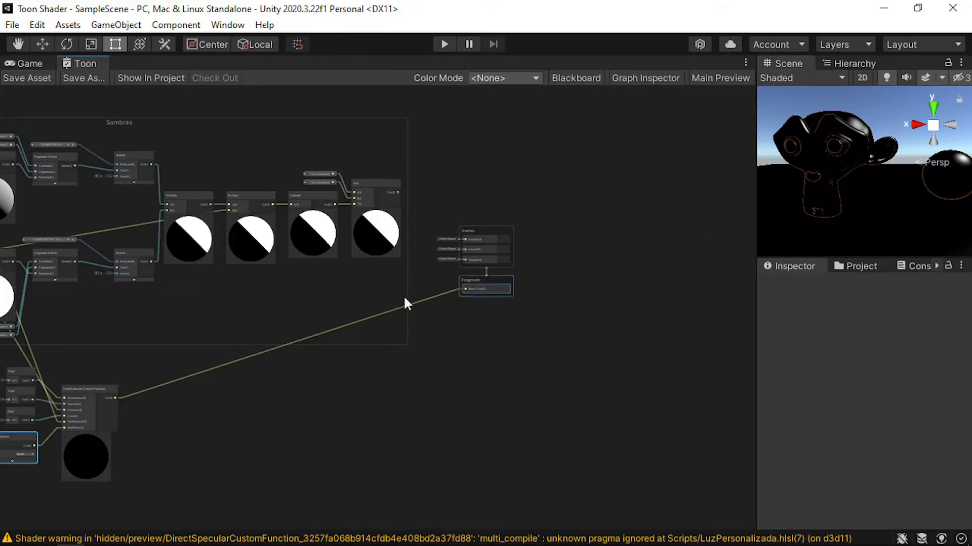
pyautogui.moveTo(305, 330); pyautogui.dragTo(444, 319, button='middle')
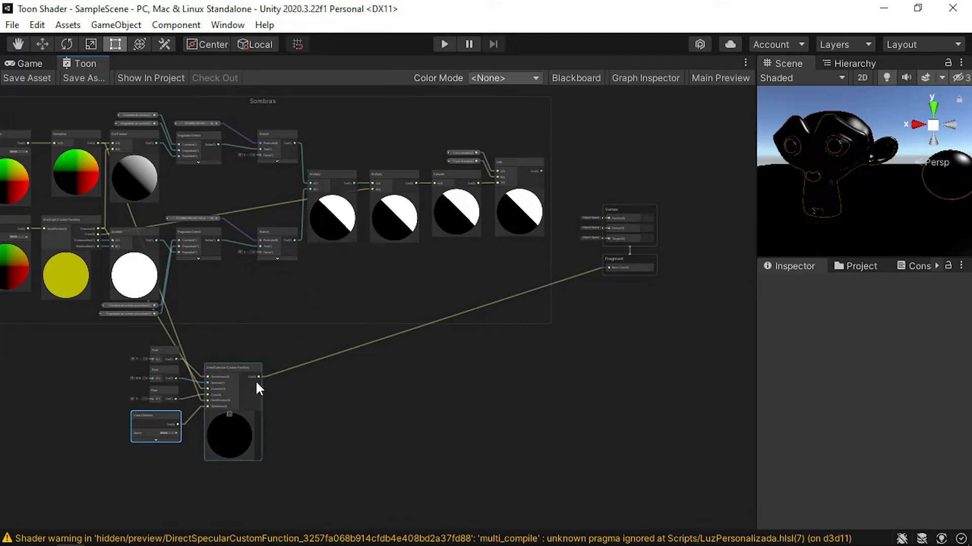
pyautogui.moveTo(257, 377); pyautogui.dragTo(393, 385)
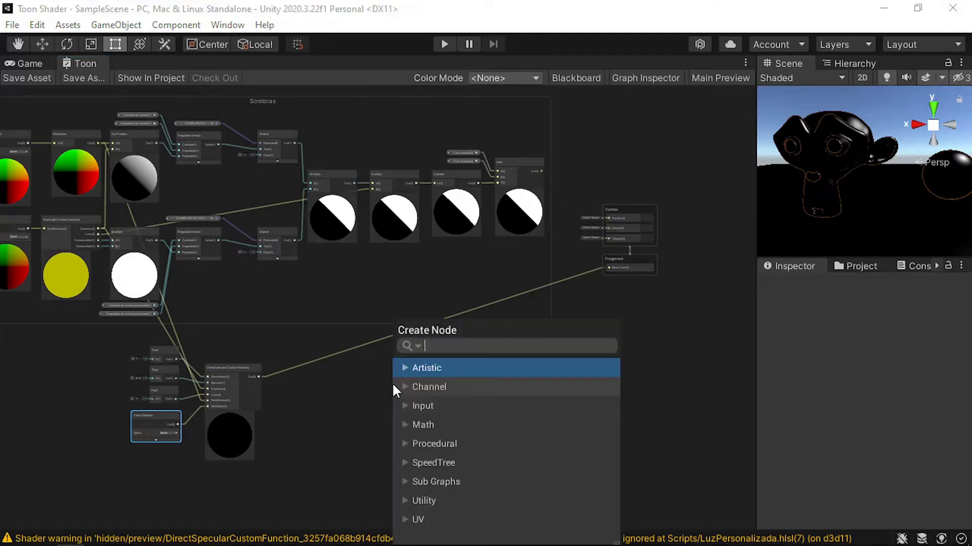
pyautogui.write('mul')
pyautogui.press('Up')
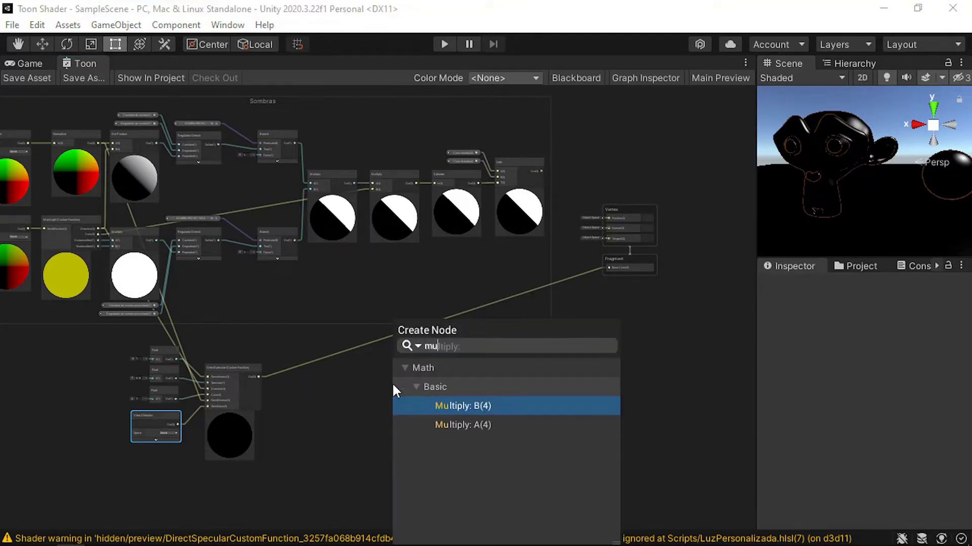
pyautogui.press('Return')
pyautogui.moveTo(392, 386); pyautogui.dragTo(326, 371)
pyautogui.scroll(3, 325, 366)
pyautogui.scroll(-1, 336, 349)
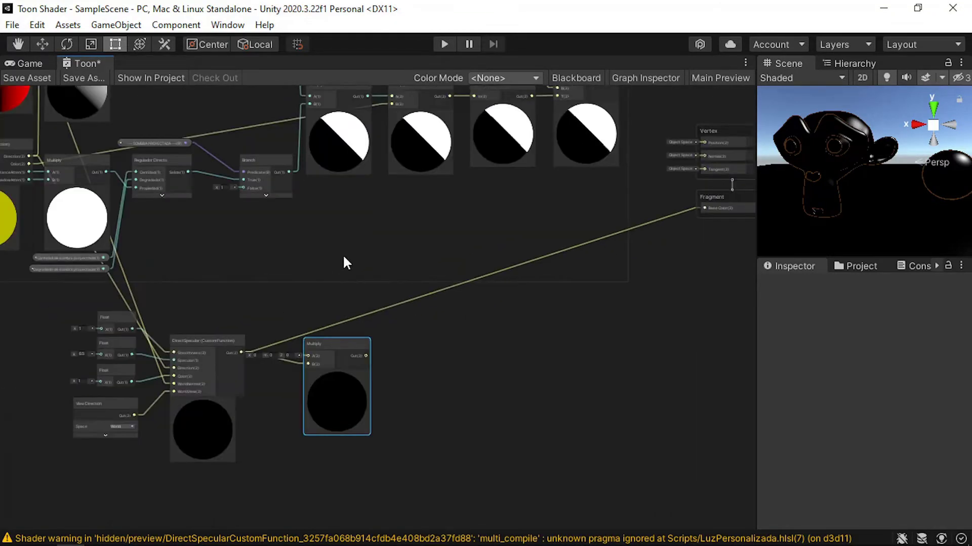
pyautogui.moveTo(342, 262); pyautogui.dragTo(388, 319, button='middle')
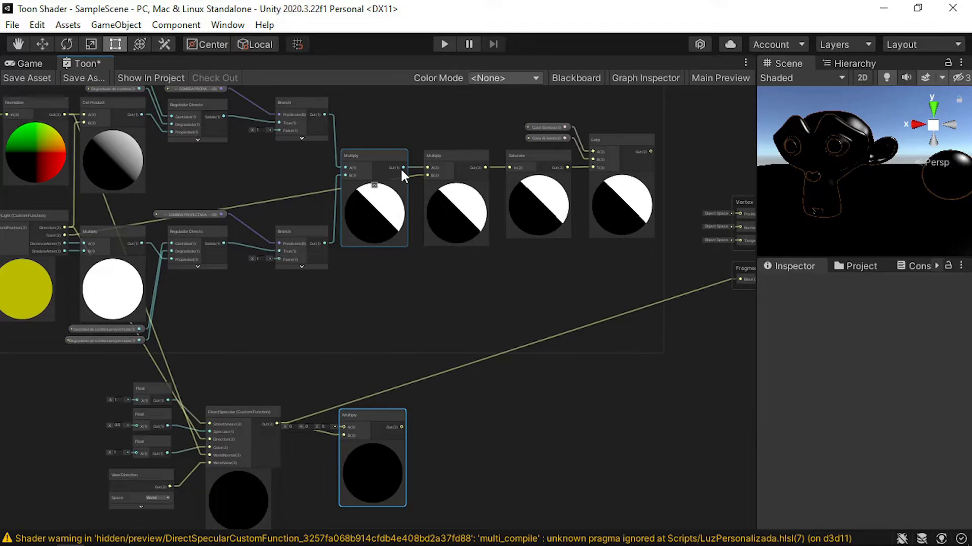
pyautogui.moveTo(403, 167); pyautogui.dragTo(445, 407)
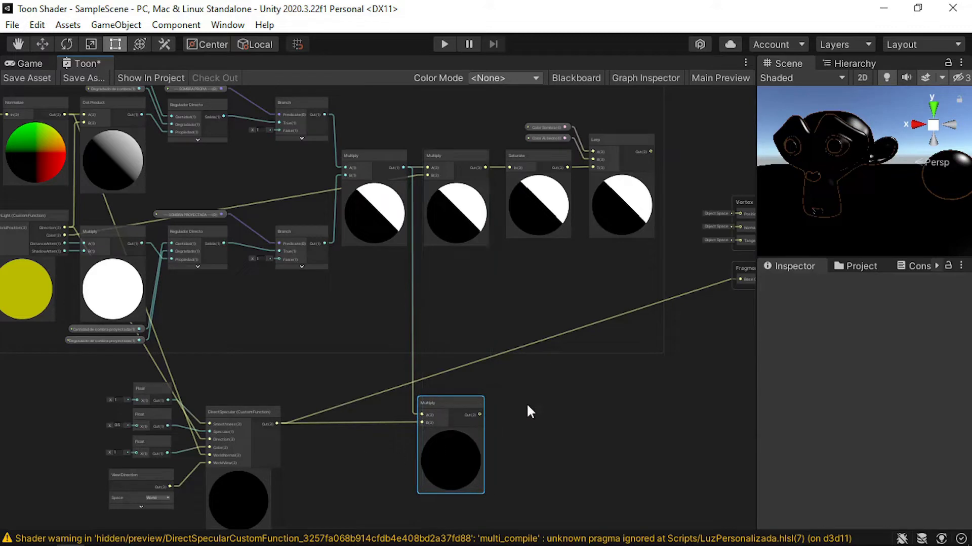
# - Connect the new specular Multiply's output to the Fragment's Base Color and save the shader asset
pyautogui.moveTo(563, 391); pyautogui.dragTo(311, 417, button='middle')
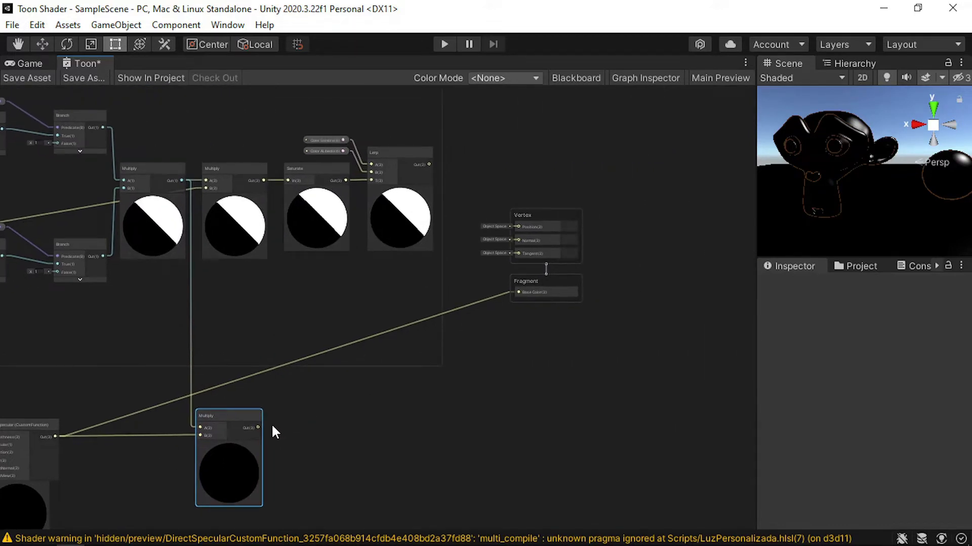
pyautogui.moveTo(257, 428); pyautogui.dragTo(515, 292)
pyautogui.click(46, 79)
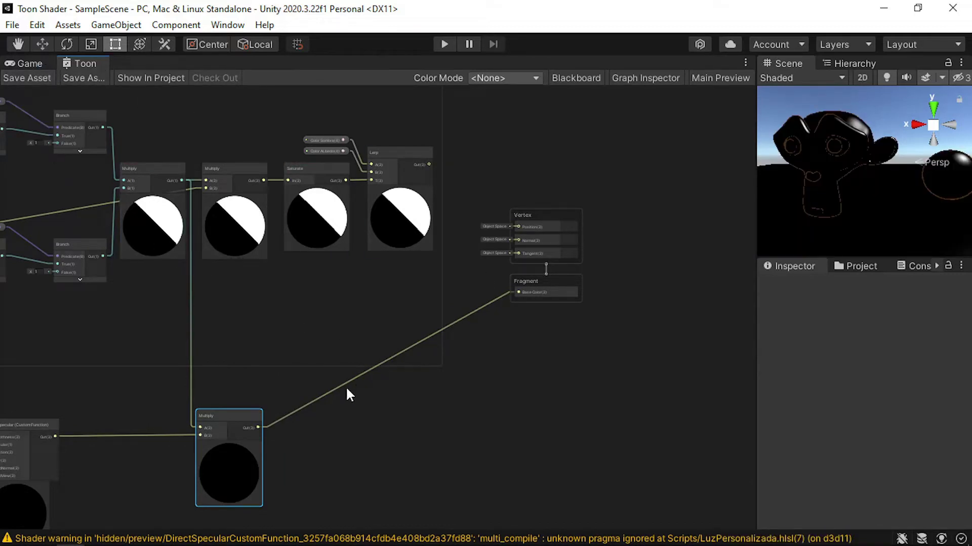
# - Add a second Multiply node beside the specular Multiply, fed through its B input by the first one's output
pyautogui.moveTo(347, 392); pyautogui.dragTo(486, 354, button='middle')
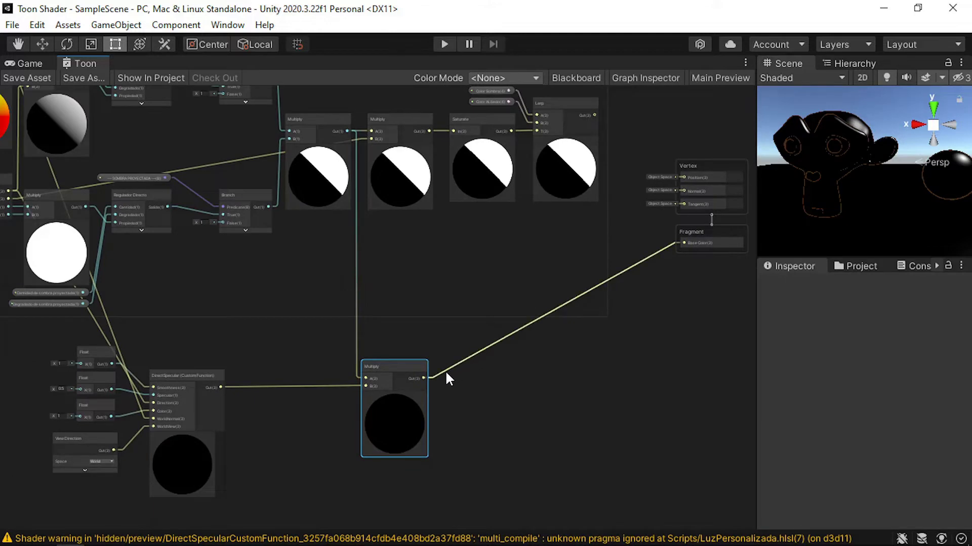
pyautogui.press('space')
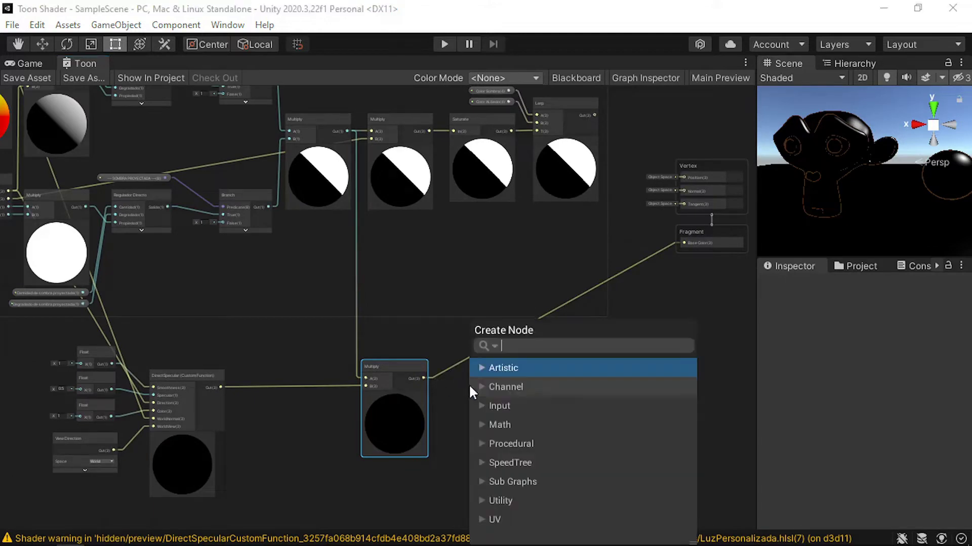
pyautogui.write('multi')
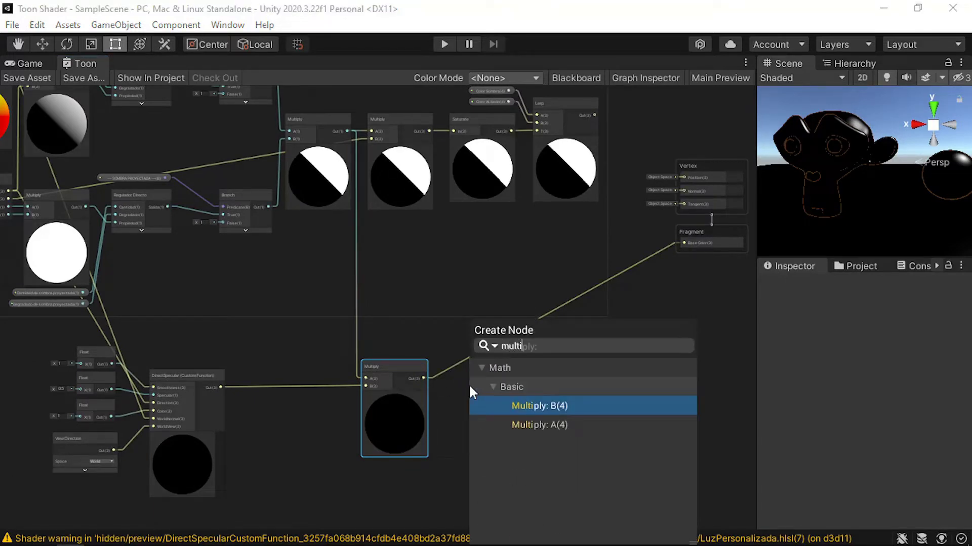
pyautogui.press('Return')
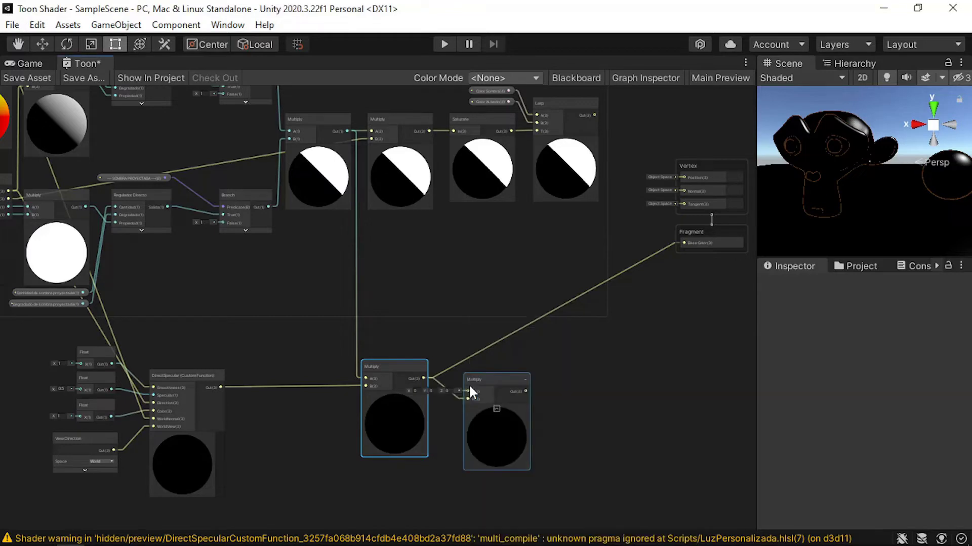
pyautogui.moveTo(472, 385); pyautogui.dragTo(460, 373)
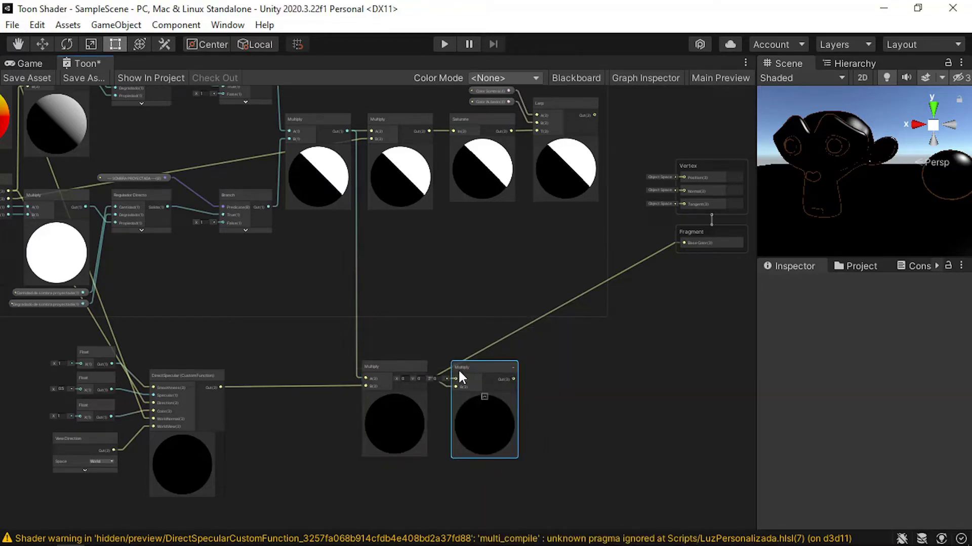
# - Add an Add node with the MainLight node's Color output in its A input and collapse its preview
pyautogui.moveTo(78, 225); pyautogui.dragTo(157, 227, button='middle')
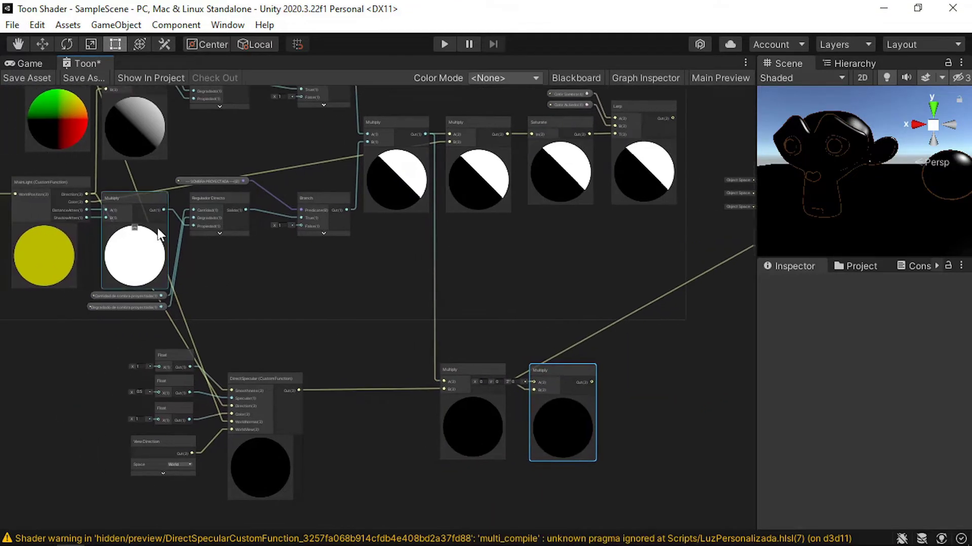
pyautogui.moveTo(85, 201); pyautogui.dragTo(458, 343)
pyautogui.scroll(3, 577, 350)
pyautogui.write('add')
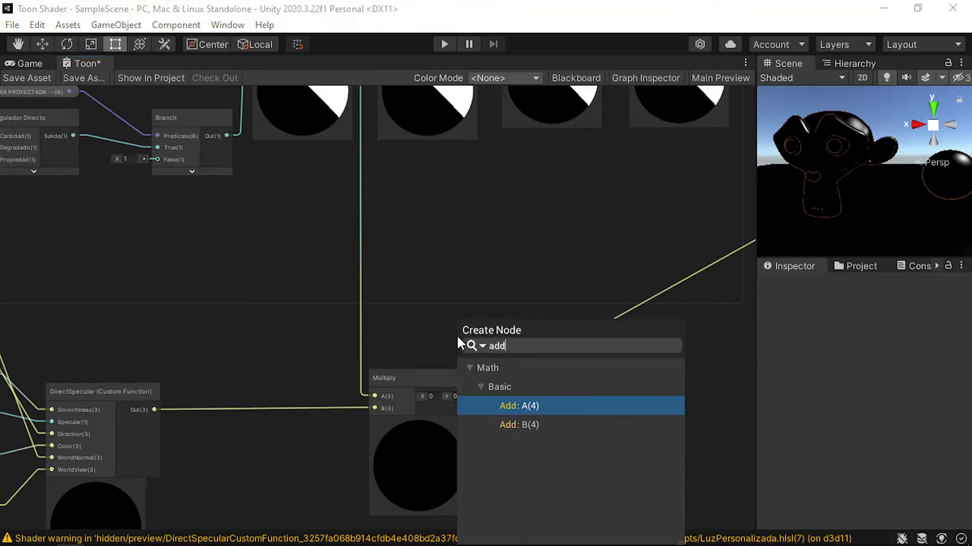
pyautogui.press('Return')
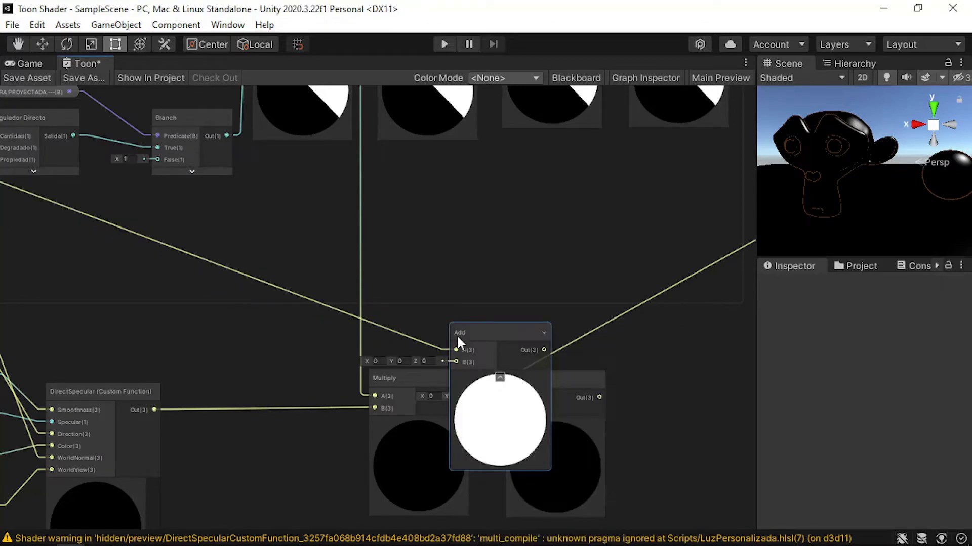
pyautogui.click(499, 378)
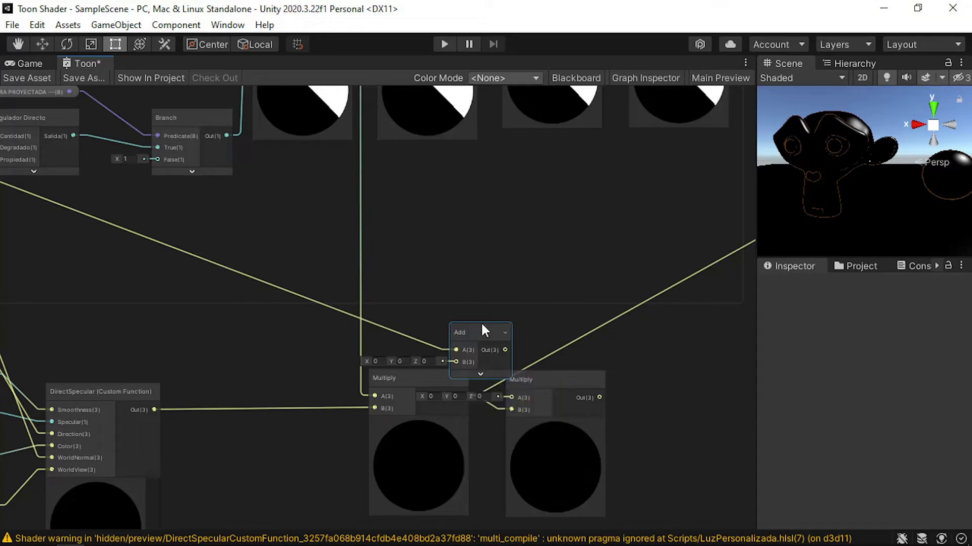
# - Add a Color node feeding the Add node's B input and connect the Add output to the second specular Multiply's A input
pyautogui.moveTo(481, 325); pyautogui.dragTo(374, 348)
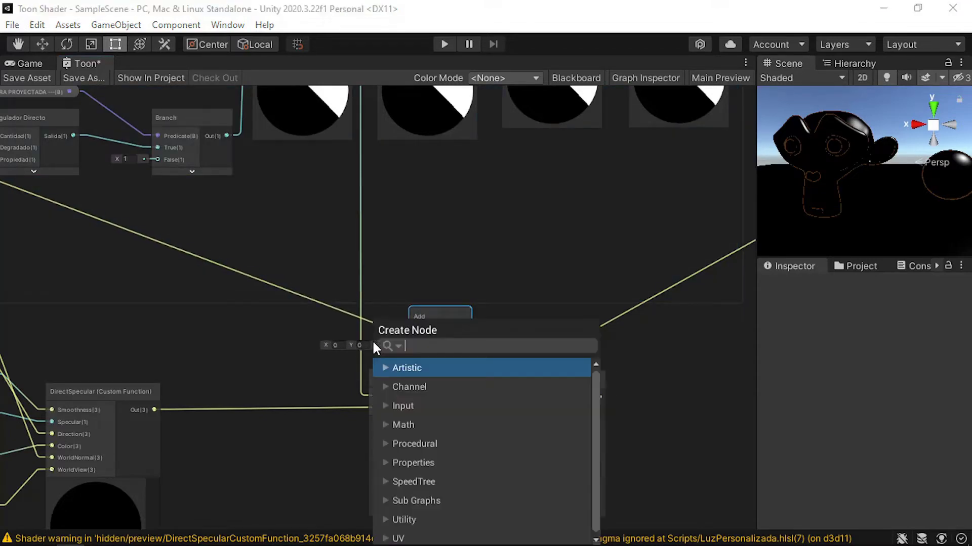
pyautogui.write('color o')
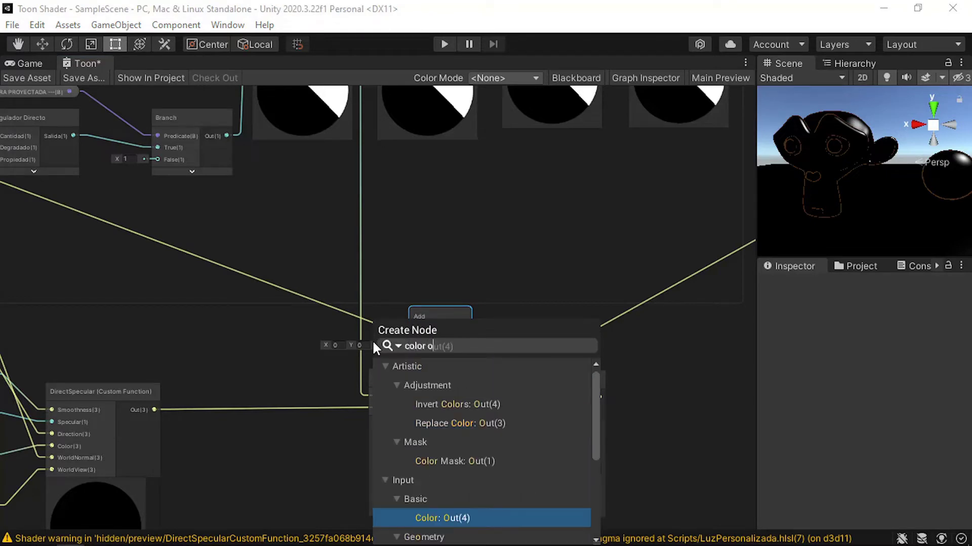
pyautogui.write('ut')
pyautogui.press('Return')
pyautogui.scroll(-5, 425, 338)
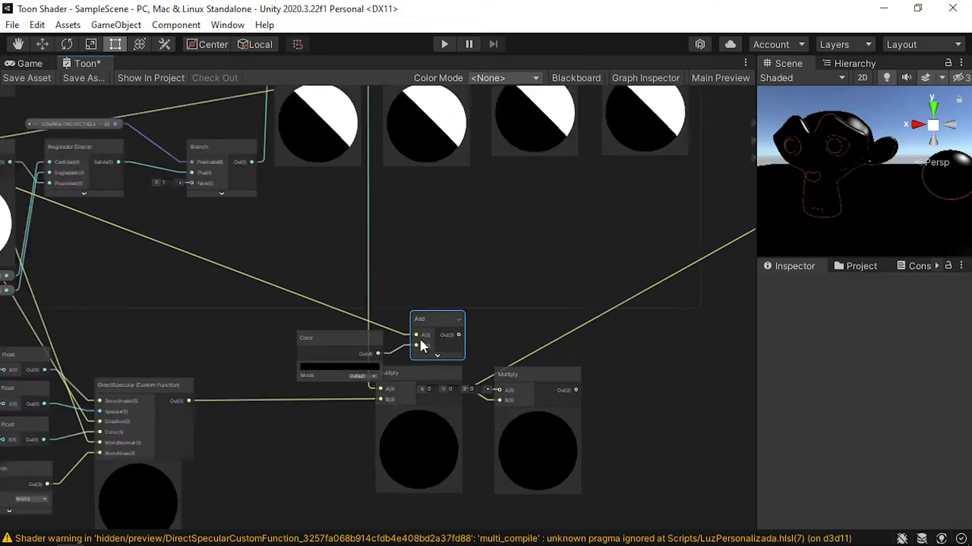
pyautogui.scroll(2, 461, 356)
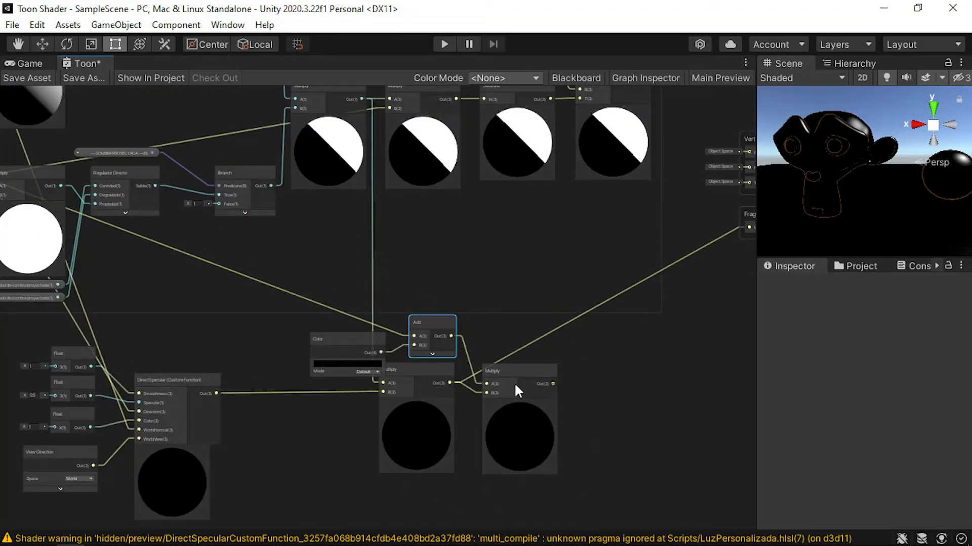
# - Connect the second specular Multiply's output to the Fragment's Base Color and save the shader asset
pyautogui.scroll(-3, 567, 369)
pyautogui.scroll(3, 566, 366)
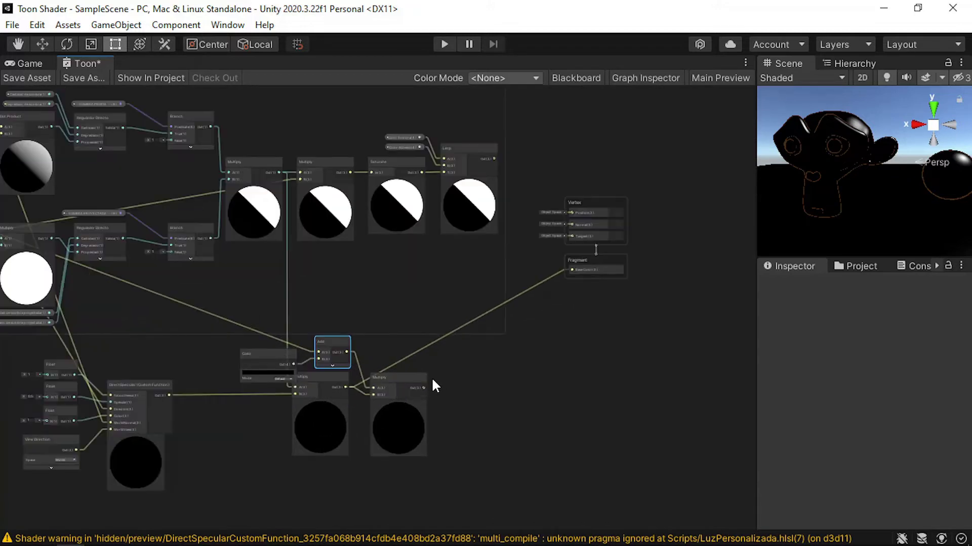
pyautogui.moveTo(424, 388); pyautogui.dragTo(572, 270)
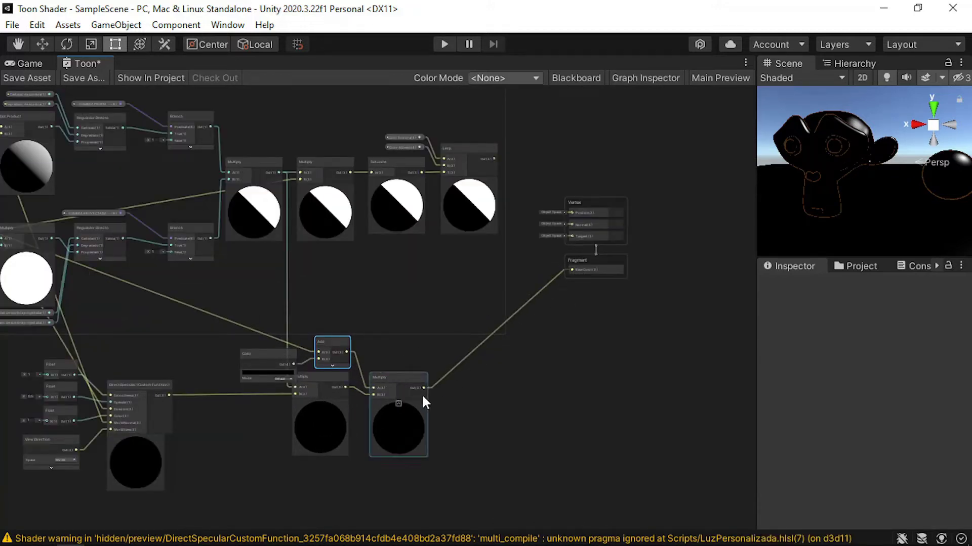
pyautogui.click(19, 74)
# - Set the Color node to pure red with R at 255 and save the shader asset
pyautogui.scroll(5, 260, 384)
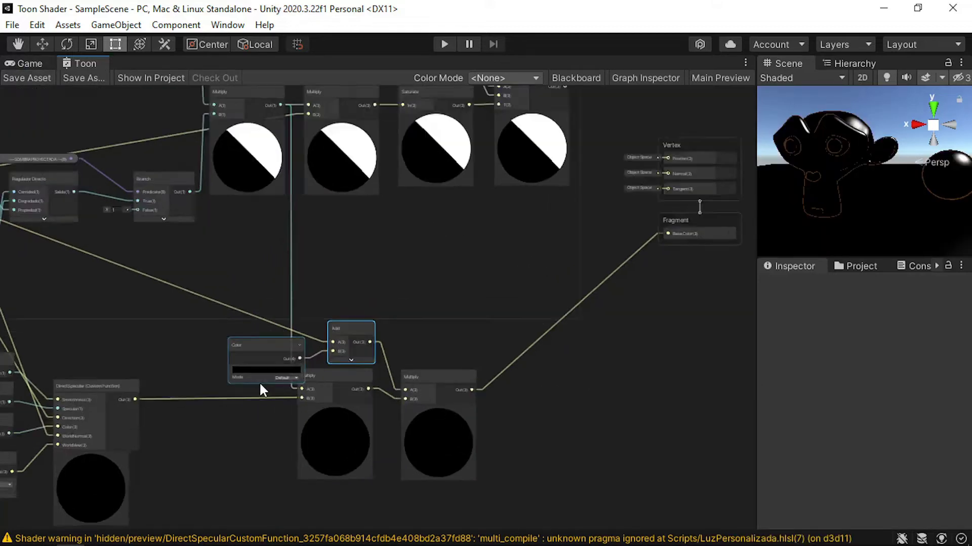
pyautogui.click(264, 363)
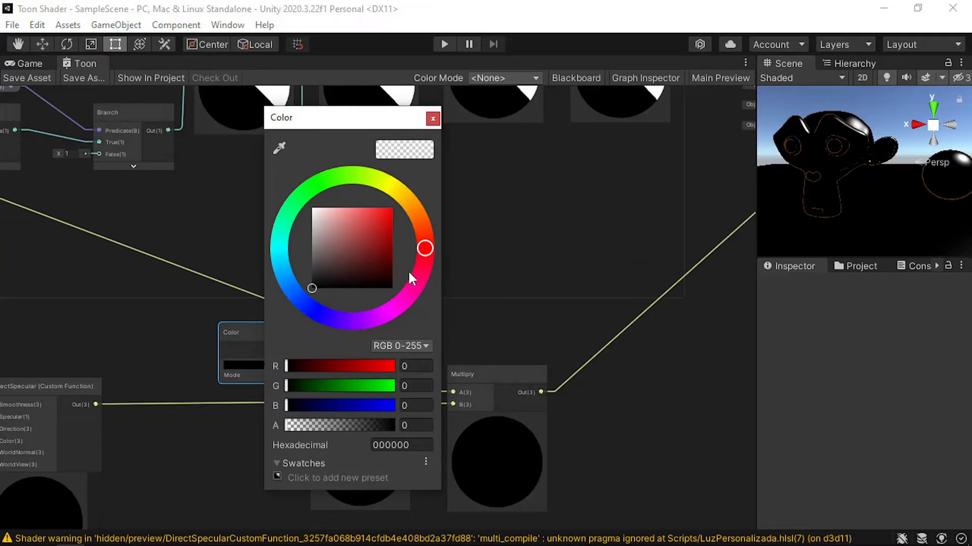
pyautogui.moveTo(328, 365); pyautogui.dragTo(455, 369)
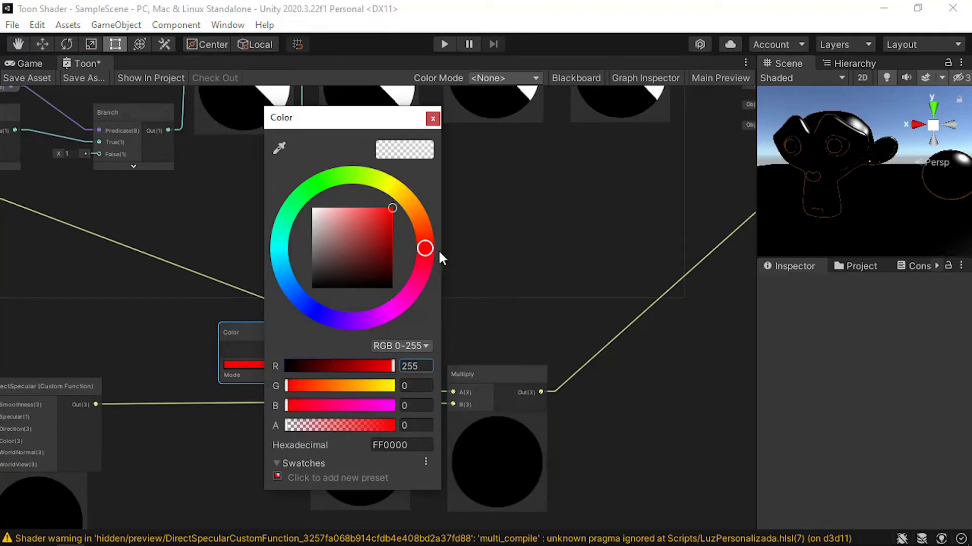
pyautogui.click(434, 117)
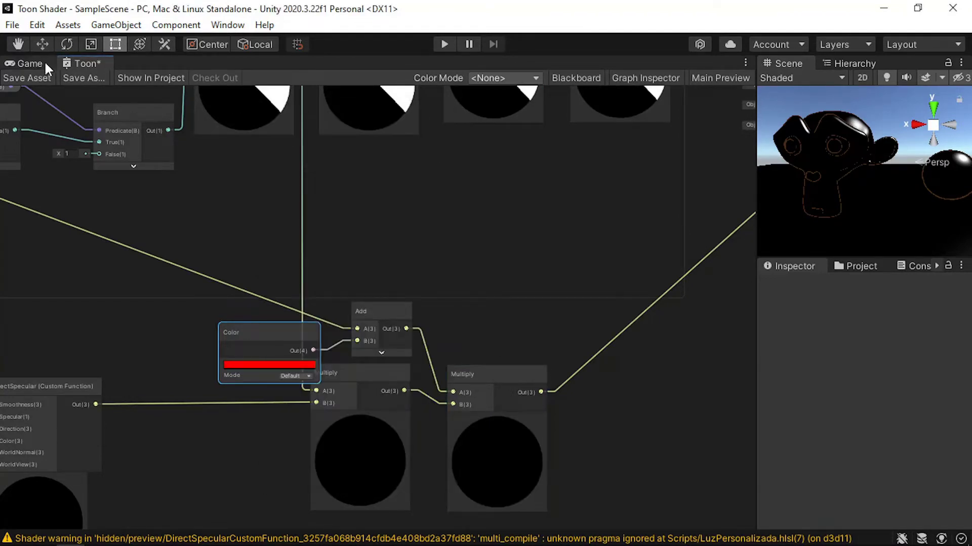
pyautogui.click(24, 77)
# - Add a Branch node with the second specular Multiply's output connected to its True input
pyautogui.moveTo(641, 400); pyautogui.dragTo(350, 418, button='middle')
pyautogui.scroll(-3, 409, 397)
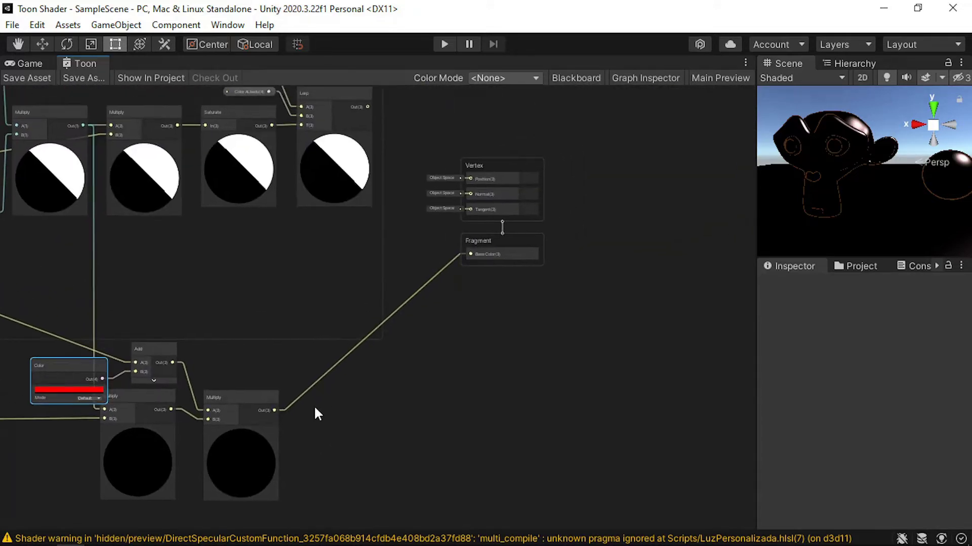
pyautogui.moveTo(274, 410); pyautogui.dragTo(338, 403)
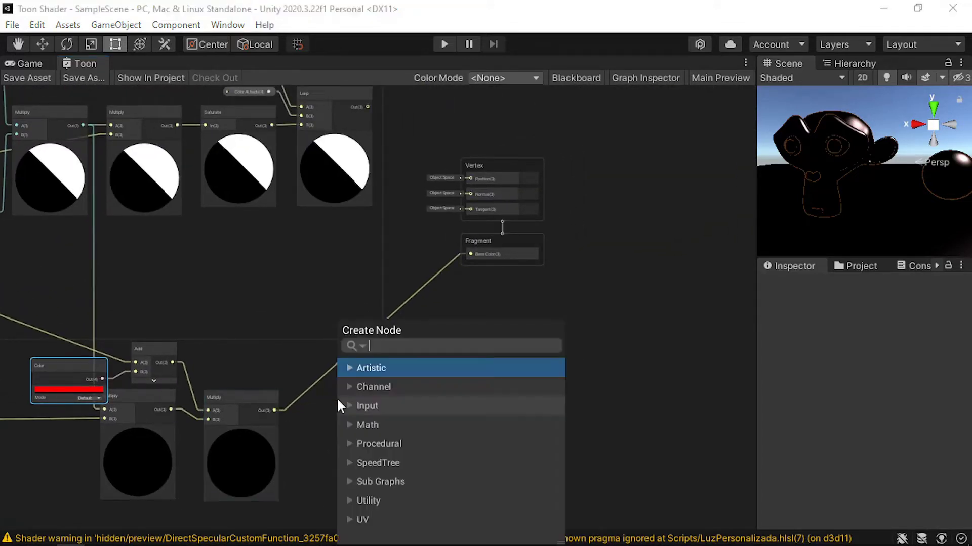
pyautogui.write('branch')
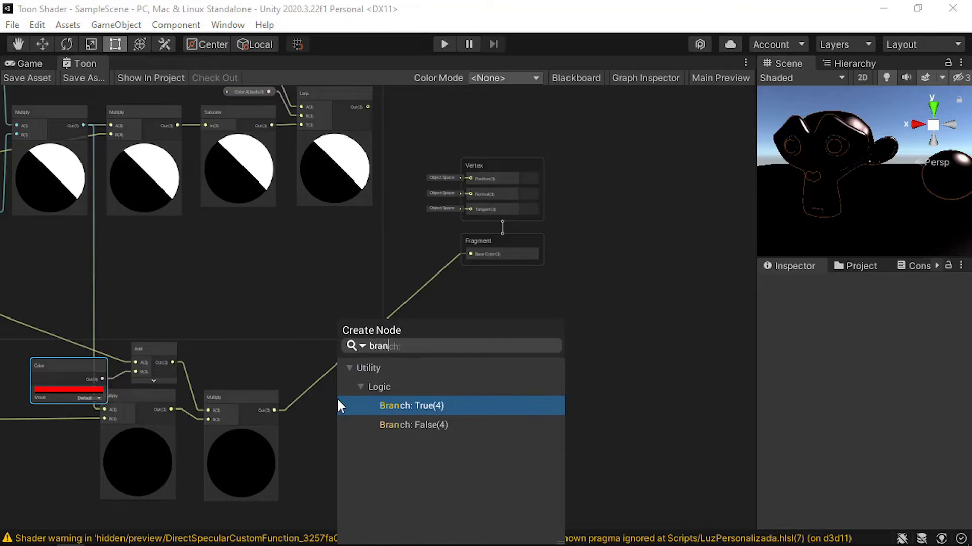
pyautogui.click(339, 405)
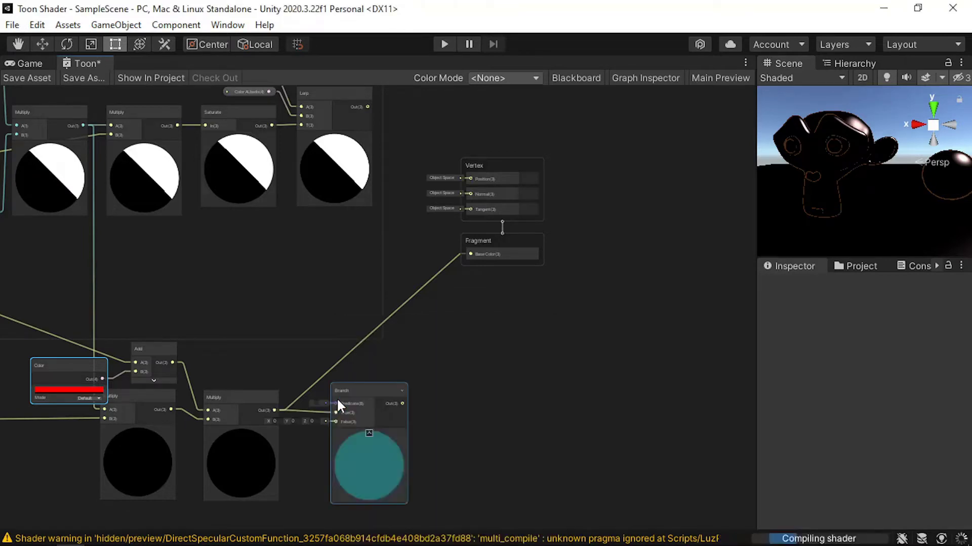
# - Add a Boolean node feeding the Branch node's Predicate input and place it above the second specular Multiply
pyautogui.moveTo(356, 395); pyautogui.dragTo(237, 342)
pyautogui.scroll(3, 323, 398)
pyautogui.write('bool')
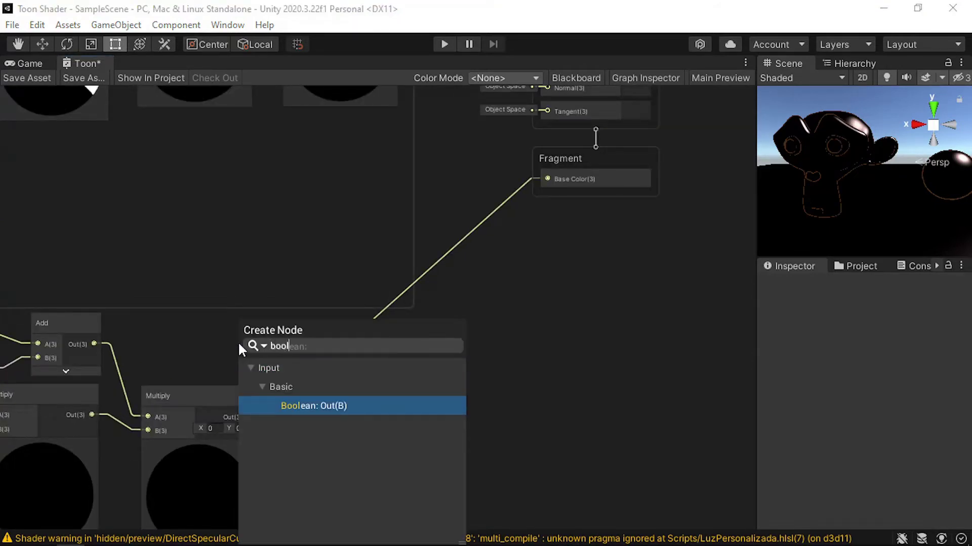
pyautogui.press('Return')
pyautogui.moveTo(216, 336); pyautogui.dragTo(214, 326)
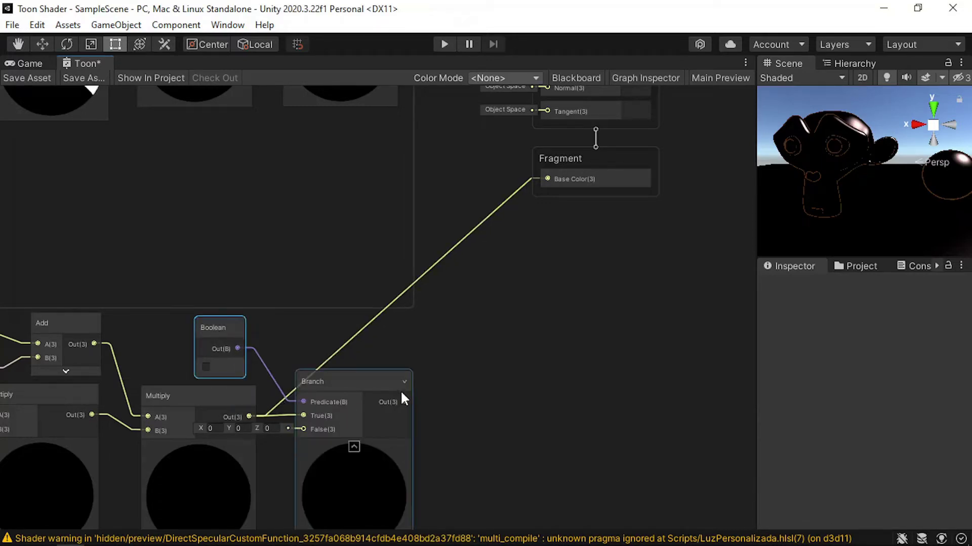
# - Connect the Branch node's output to the Fragment's Base Color and save the shader asset
pyautogui.moveTo(405, 401); pyautogui.dragTo(547, 215)
pyautogui.click(26, 78)
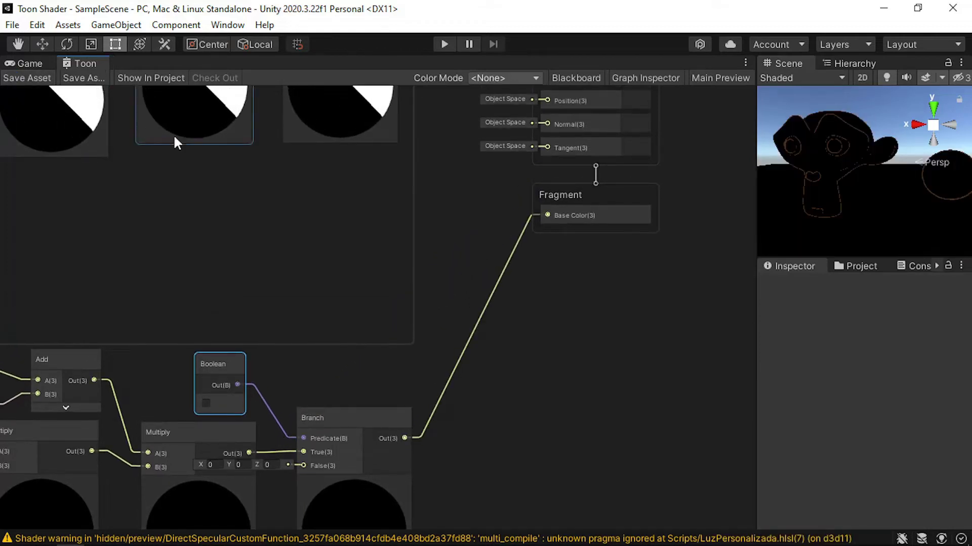
# - Enable the Boolean node feeding the Branch predicate and save the shader asset
pyautogui.moveTo(467, 300); pyautogui.dragTo(513, 231, button='middle')
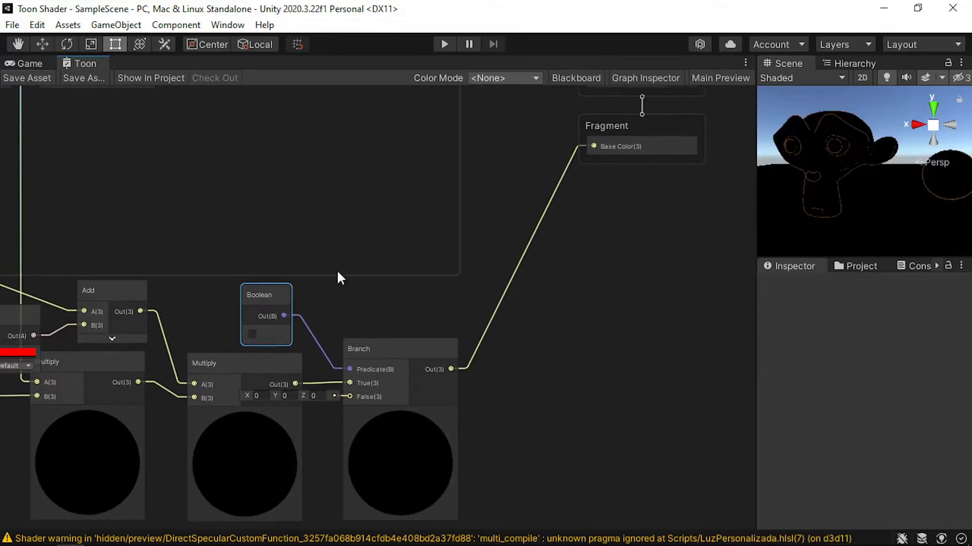
pyautogui.click(252, 335)
pyautogui.click(41, 78)
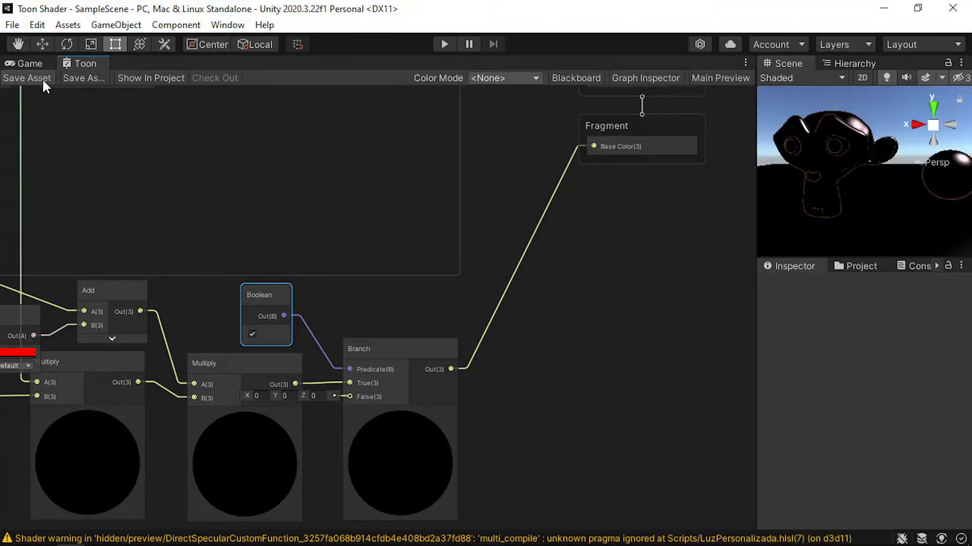
# - Create an Add node with the specular Branch output feeding its B input, and collapse its preview
pyautogui.moveTo(437, 257); pyautogui.dragTo(365, 347, button='middle')
pyautogui.scroll(-2, 267, 332)
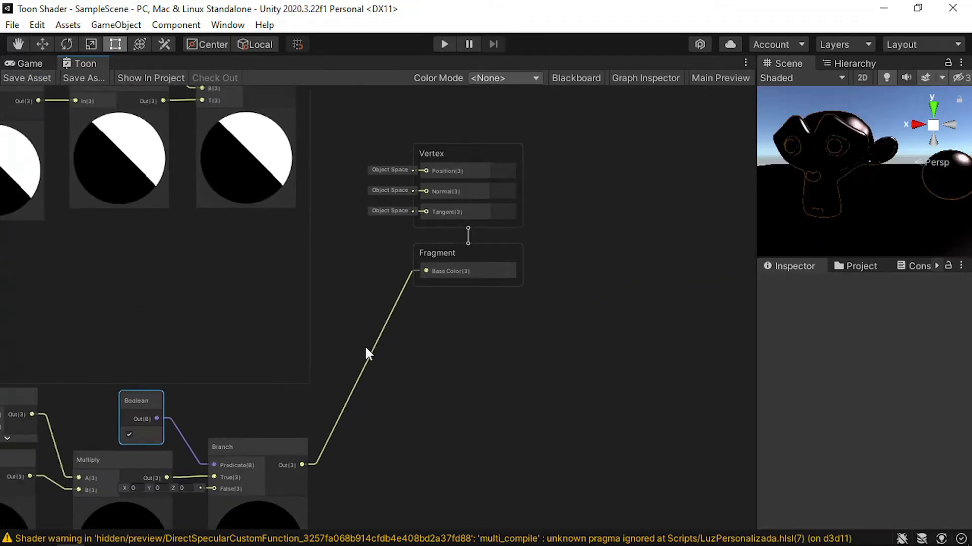
pyautogui.moveTo(310, 256); pyautogui.dragTo(360, 315, button='middle')
pyautogui.moveTo(349, 498); pyautogui.dragTo(403, 361)
pyautogui.write('add')
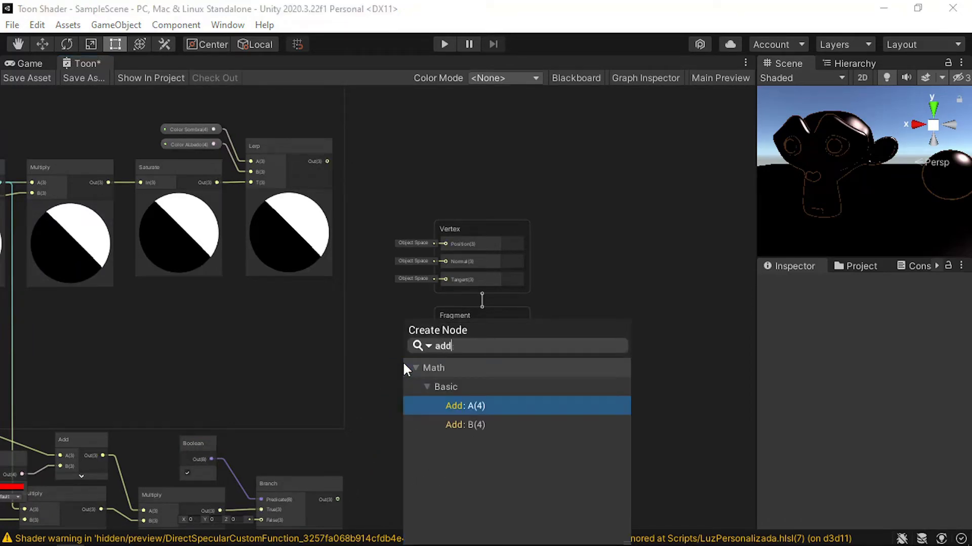
pyautogui.press('Down')
pyautogui.press('Return')
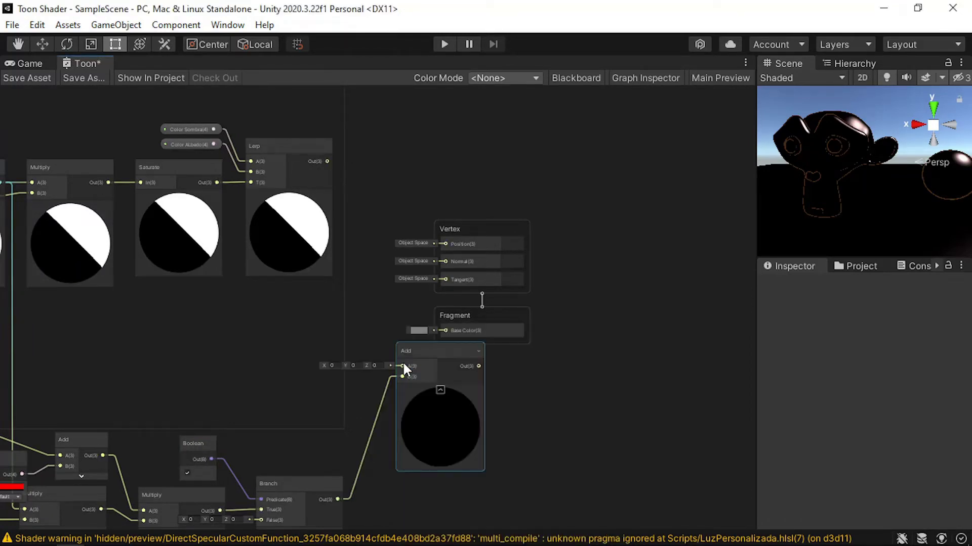
pyautogui.click(440, 390)
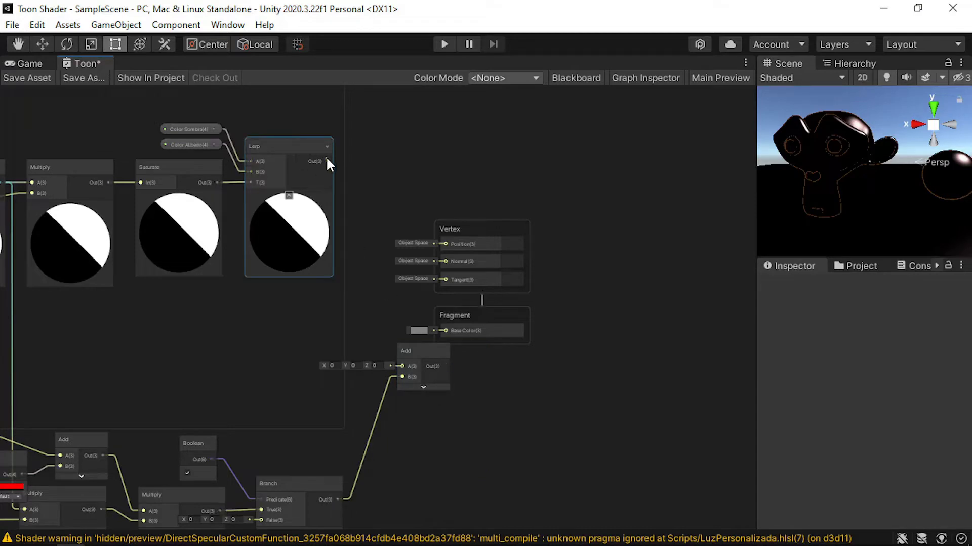
# - Connect the Lerp output to the new Add's A input and its output to Base Color, then save the asset and view the game
pyautogui.moveTo(326, 160); pyautogui.dragTo(402, 366)
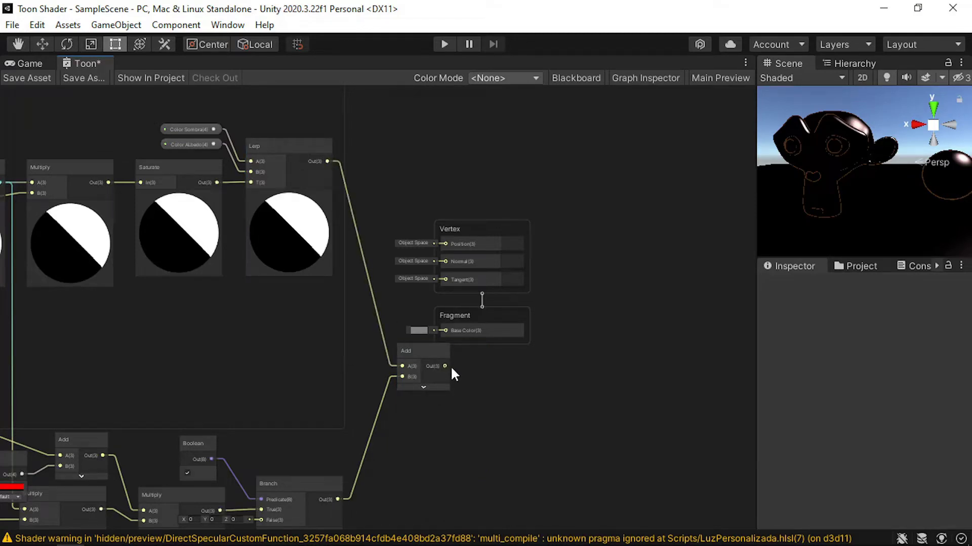
pyautogui.click(46, 77)
pyautogui.click(42, 62)
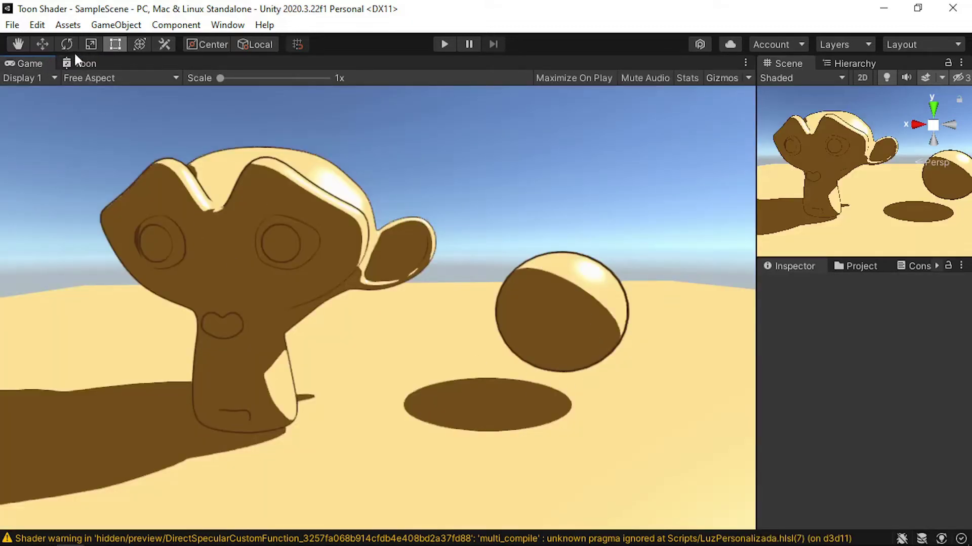
# - Duplicate the Regulador Directo node of the projected shadow beside the Color node and remove the copy's input connections
pyautogui.click(86, 63)
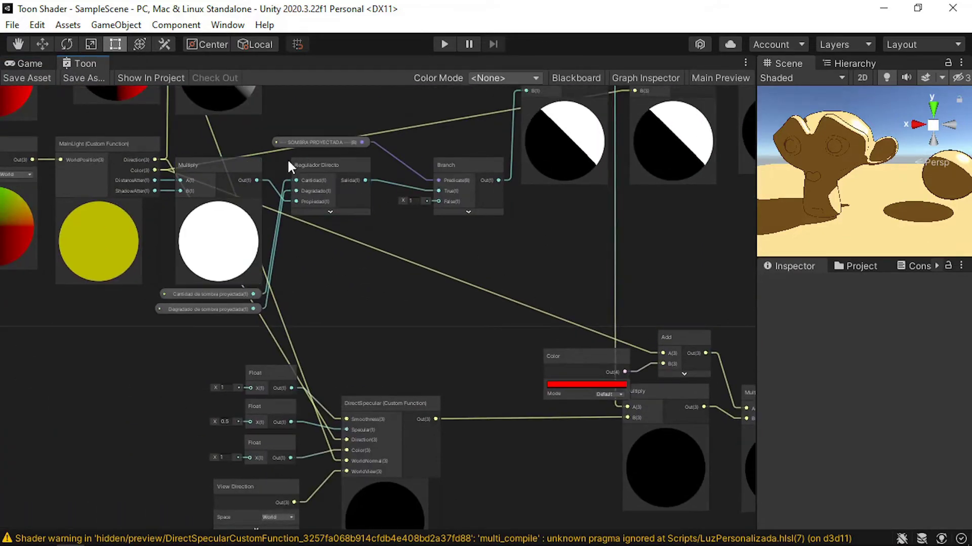
pyautogui.click(318, 166)
pyautogui.hotkey('ctrl', 'd')
pyautogui.moveTo(320, 163); pyautogui.dragTo(486, 360)
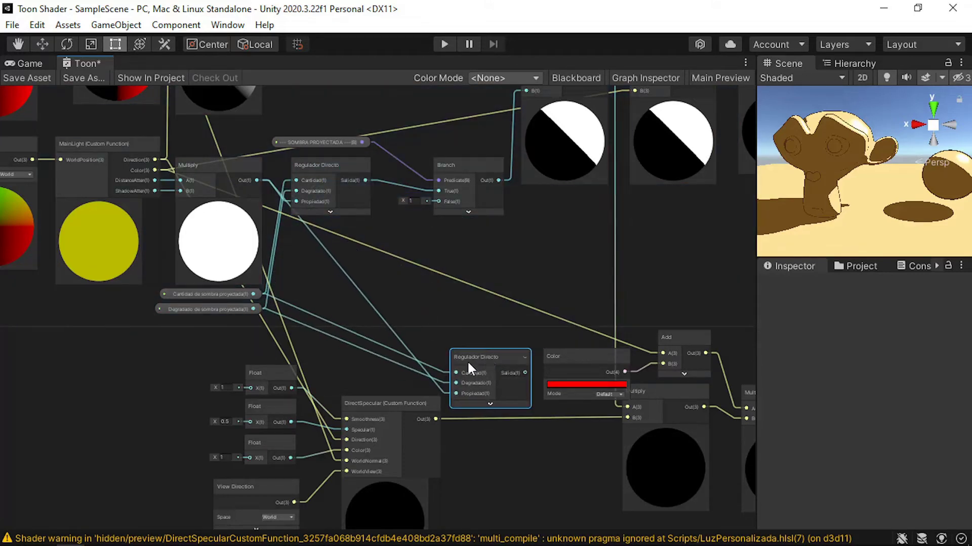
pyautogui.click(427, 356)
pyautogui.press('Delete')
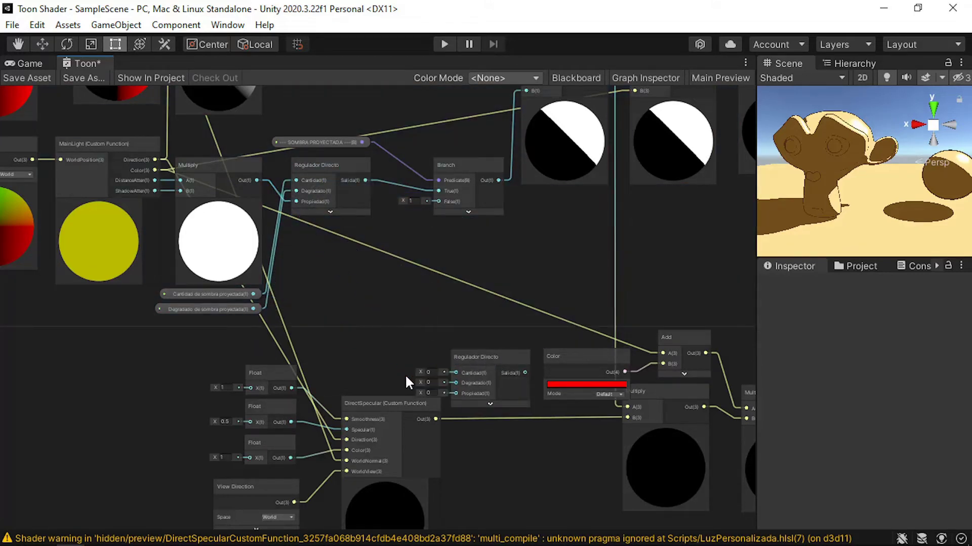
# - Route the DirectSpecular output through the copied Regulador Directo's Propiedad input and its Salida into the first specular Multiply's B input
pyautogui.scroll(3, 574, 400)
pyautogui.click(289, 379)
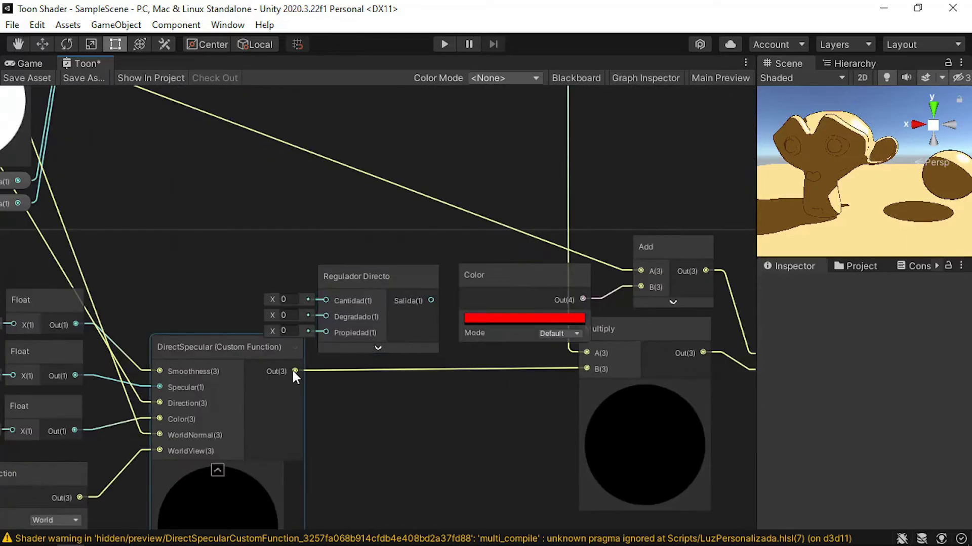
pyautogui.moveTo(295, 370); pyautogui.dragTo(326, 332)
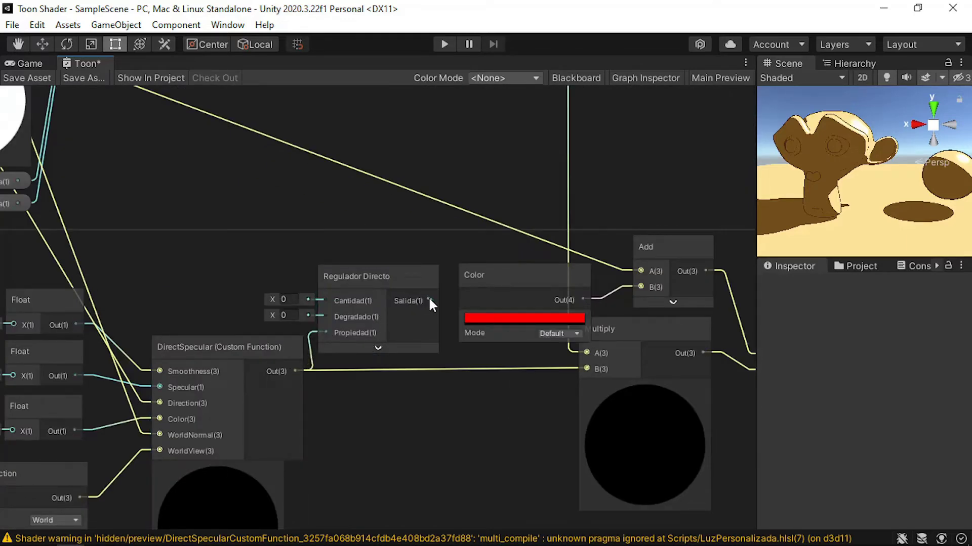
pyautogui.moveTo(430, 300)
pyautogui.mouseDown()
pyautogui.moveTo(588, 354)
pyautogui.moveTo(586, 369)
pyautogui.mouseUp()
pyautogui.click(349, 303)
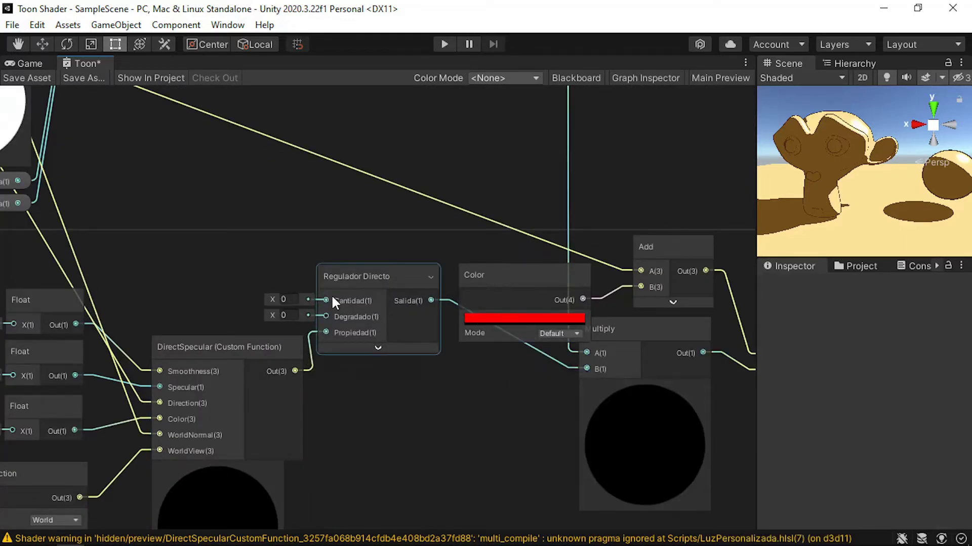
# - Add a Float node set to 0.01 feeding the Cantidad input of the specular Regulador Directo
pyautogui.press('space')
pyautogui.write('float')
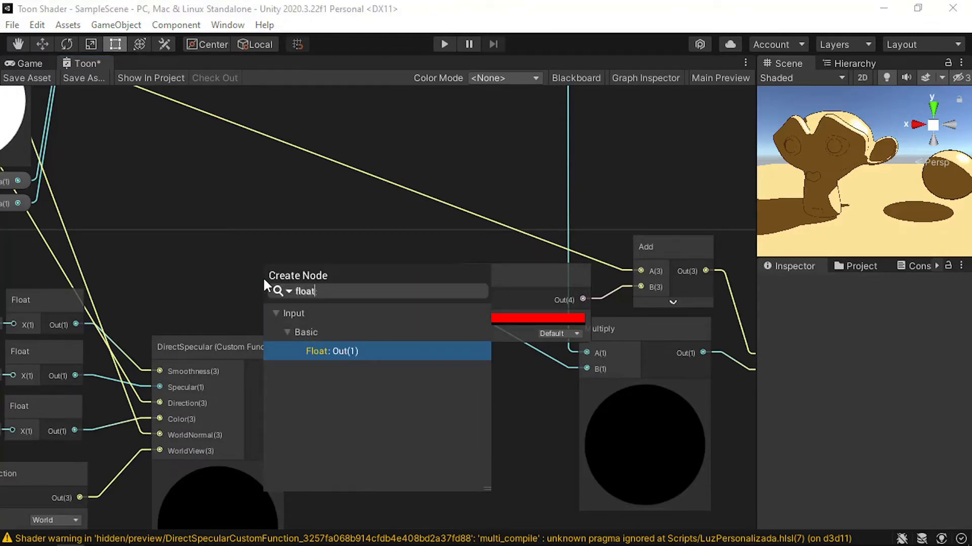
pyautogui.press('Return')
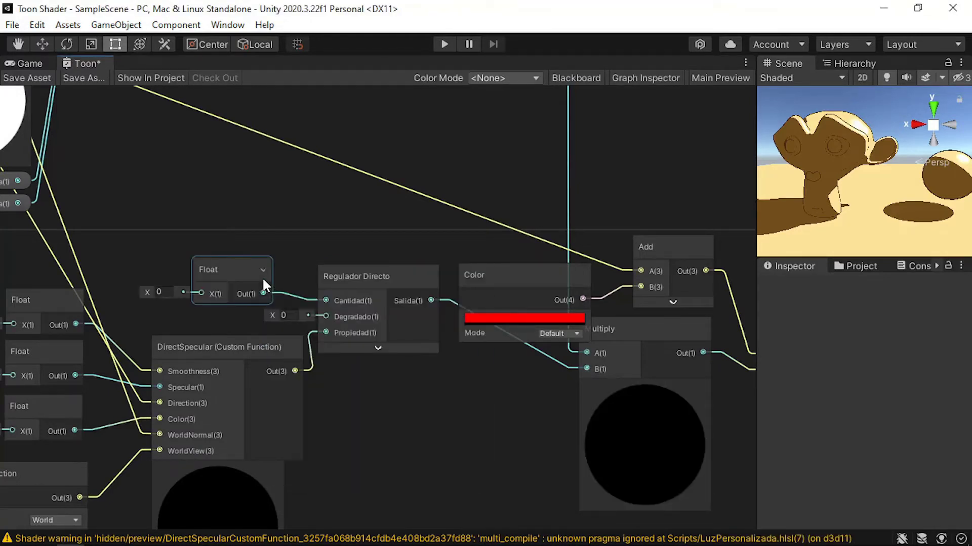
pyautogui.click(165, 291)
pyautogui.click(220, 318)
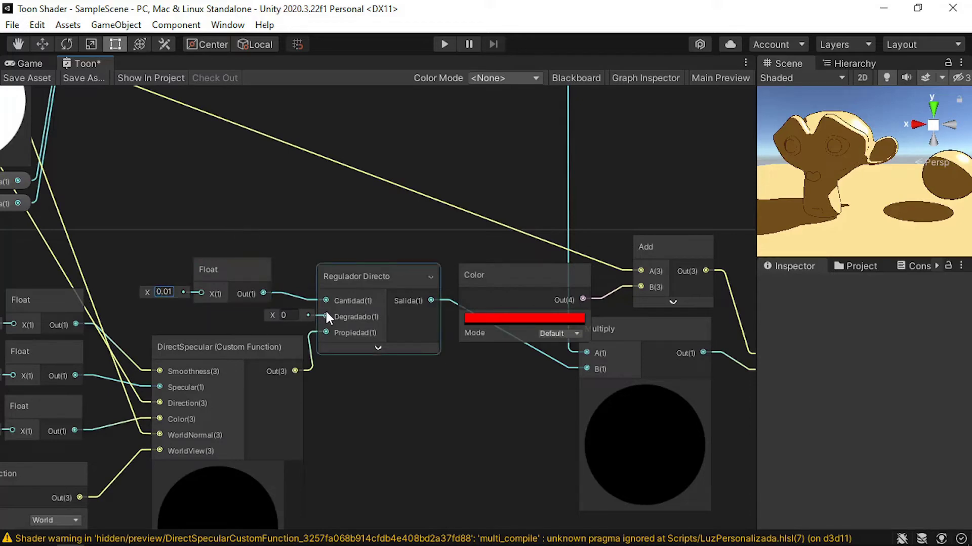
# - Add a Float node set to 0.1 feeding the Degradado input, align it below the other Float, and save the shader asset
pyautogui.press('space')
pyautogui.write('float')
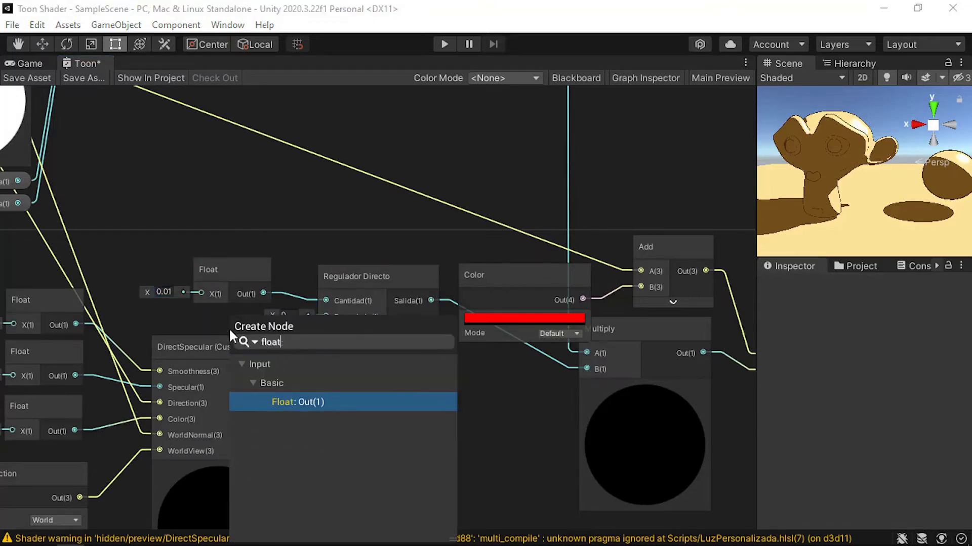
pyautogui.press('Return')
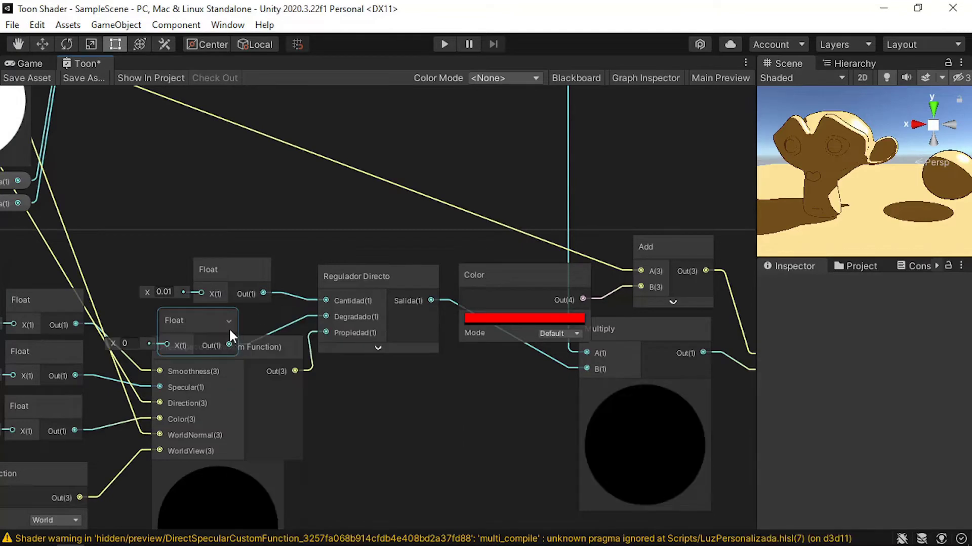
pyautogui.click(126, 343)
pyautogui.write('0.1')
pyautogui.moveTo(198, 317); pyautogui.dragTo(229, 304)
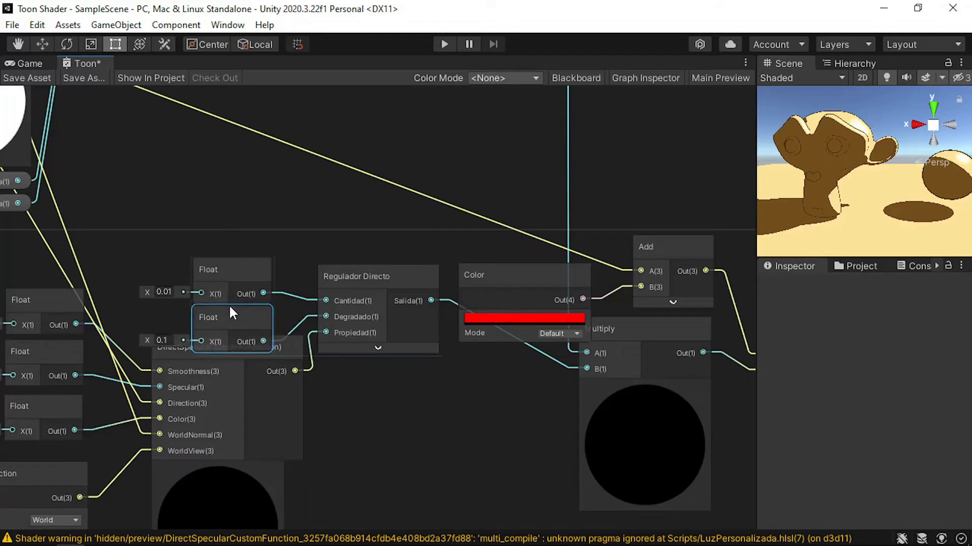
pyautogui.click(40, 77)
pyautogui.click(34, 67)
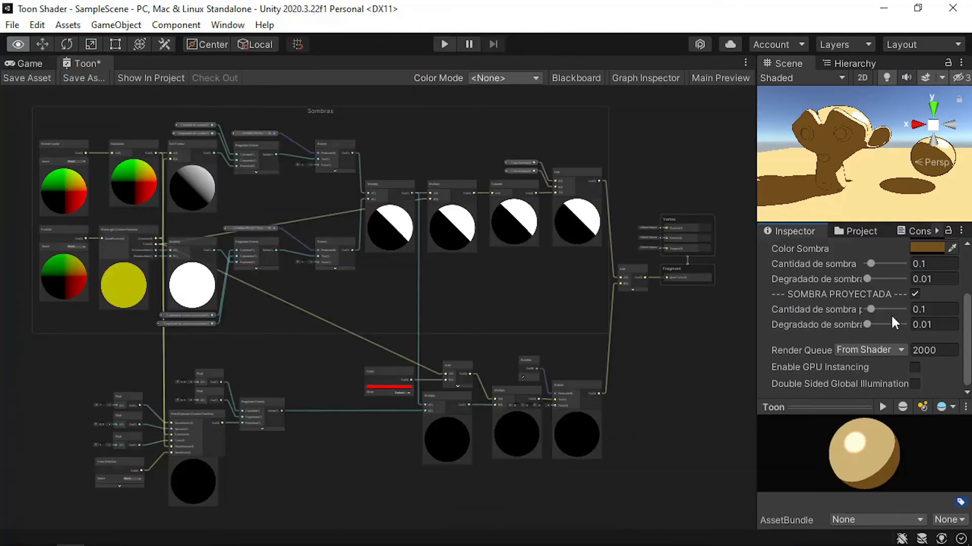
# - Convert the Boolean node feeding the Branch into a property and show the Graph Inspector and Blackboard
pyautogui.scroll(8, 599, 386)
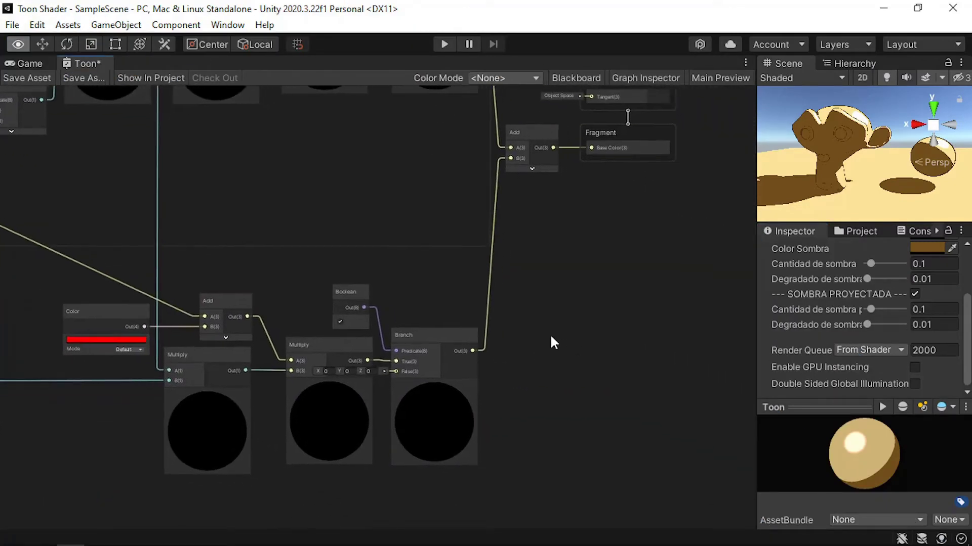
pyautogui.rightClick(284, 272)
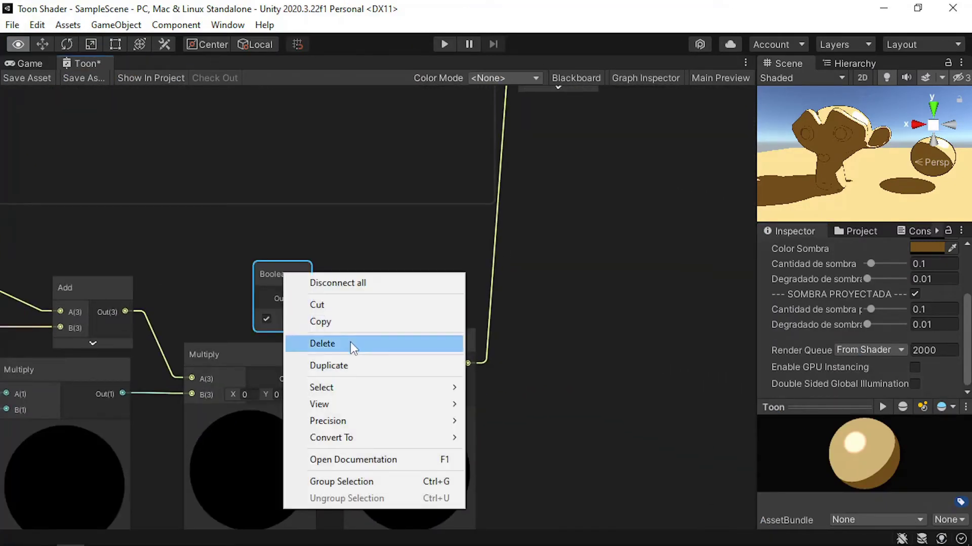
pyautogui.moveTo(415, 439)
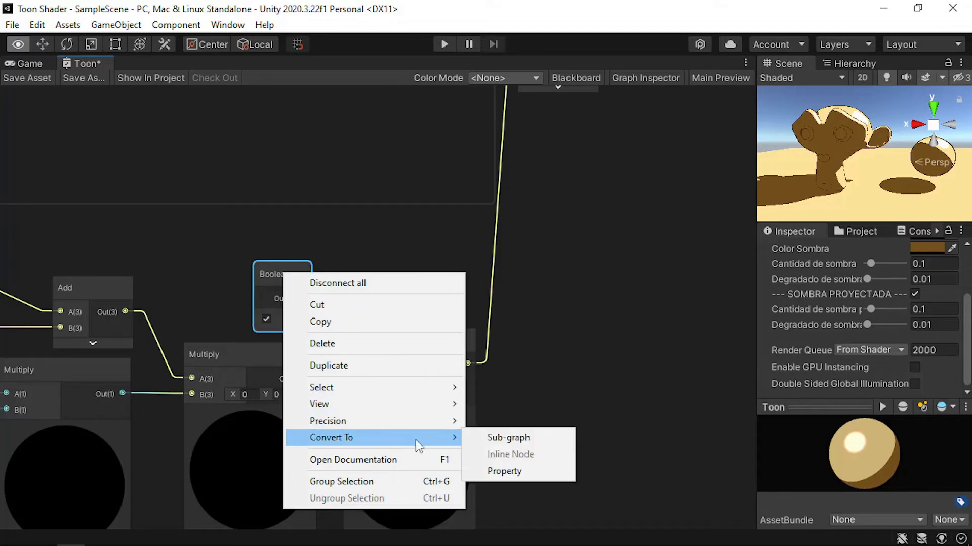
pyautogui.click(523, 470)
pyautogui.click(658, 78)
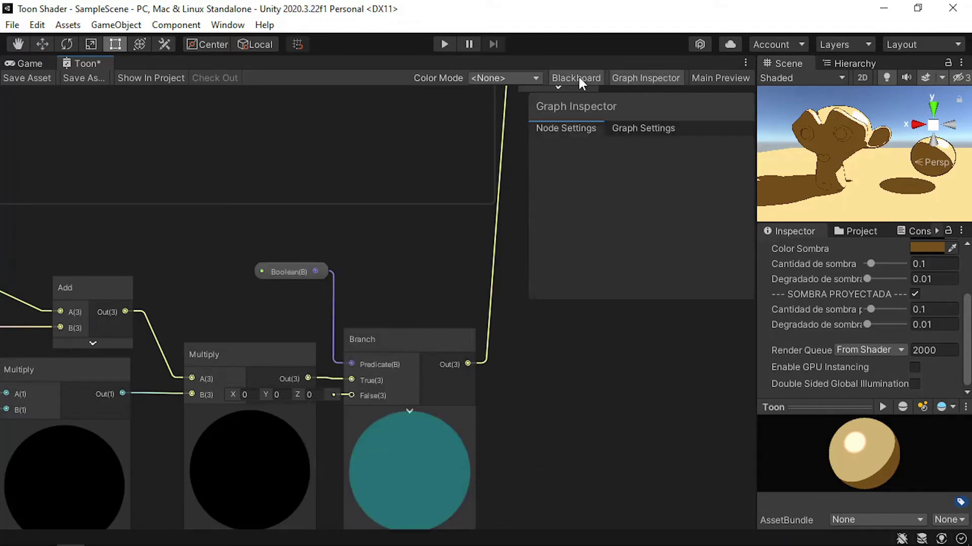
pyautogui.click(577, 78)
pyautogui.moveTo(283, 271); pyautogui.dragTo(278, 274)
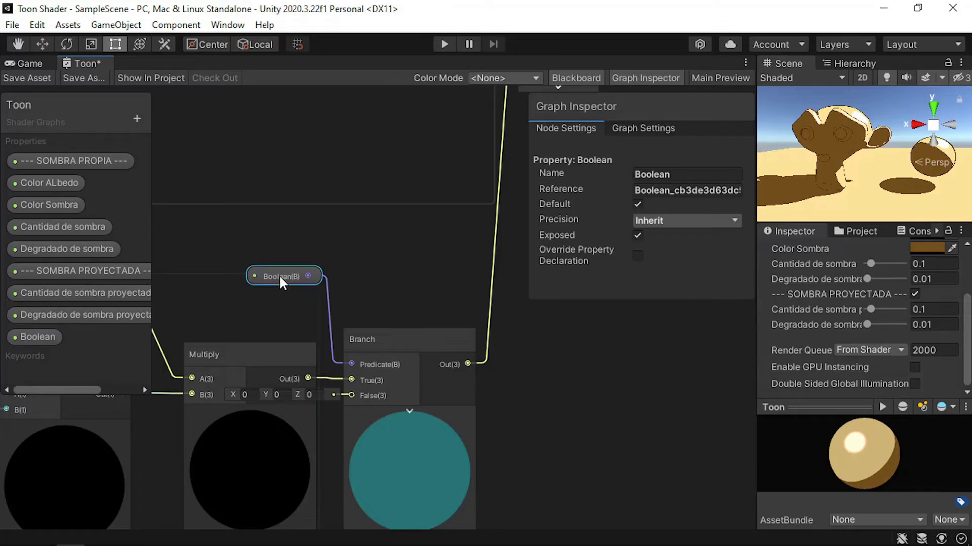
# - Rename the Boolean property to "--- BRILLO ---"
pyautogui.doubleClick(26, 335)
pyautogui.write('-')
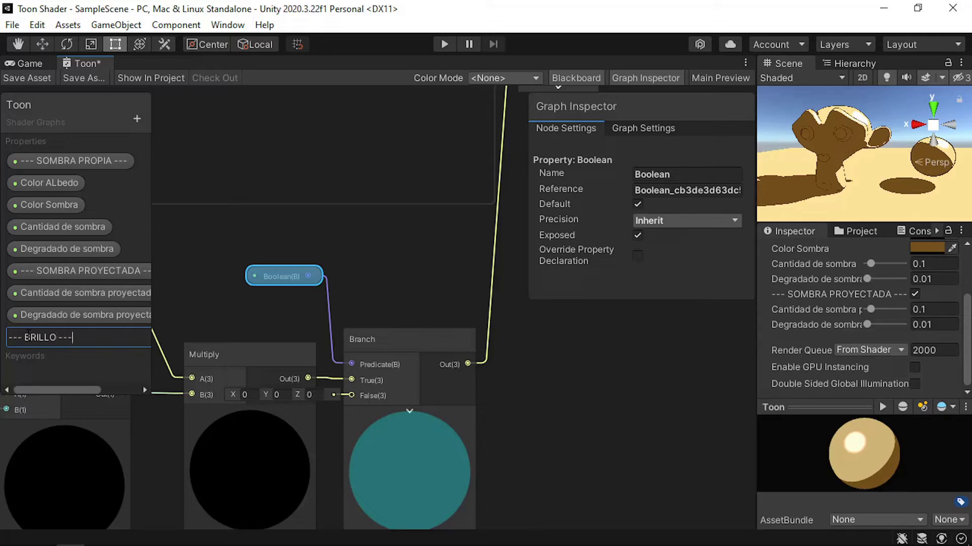
pyautogui.write('-- BRILLO ---')
pyautogui.press('Return')
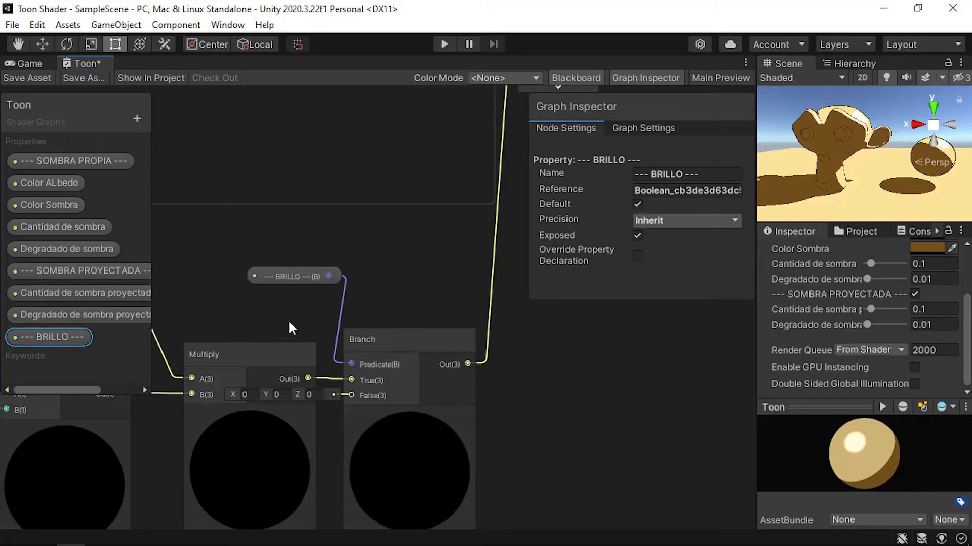
# - Place the BRILLO property node just above the second specular Multiply and turn off its default value
pyautogui.moveTo(294, 278); pyautogui.dragTo(253, 302)
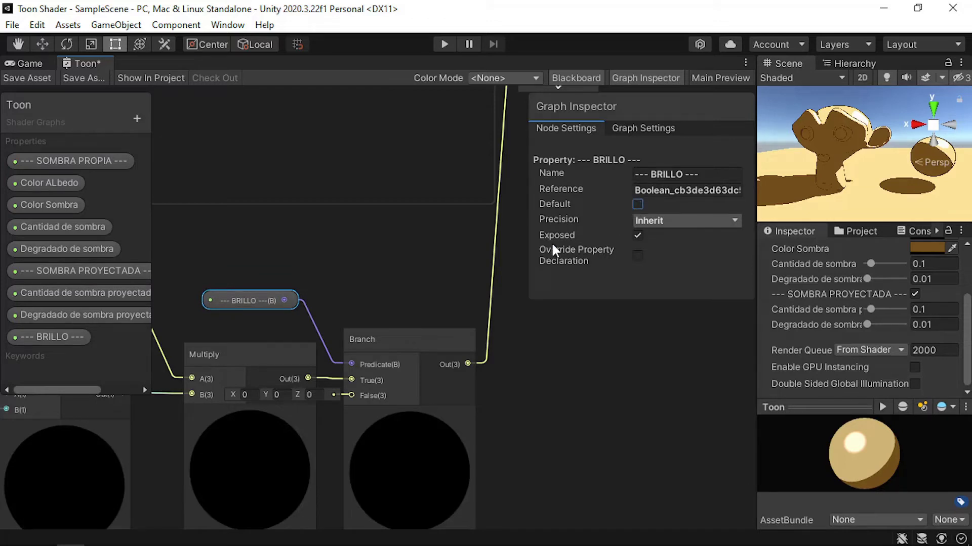
pyautogui.click(439, 274)
# - Convert the red Color node feeding the specular Add into a property
pyautogui.scroll(-2, 336, 297)
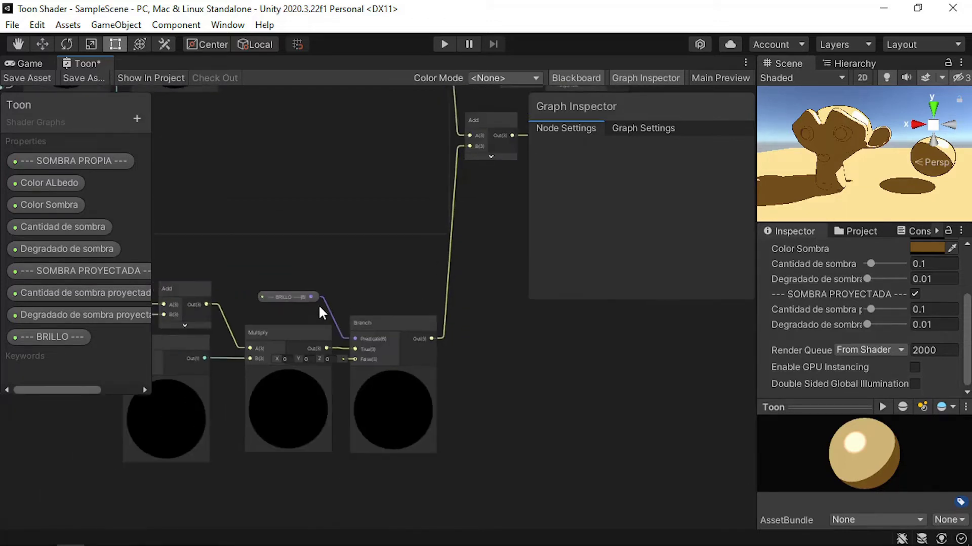
pyautogui.scroll(3, 299, 304)
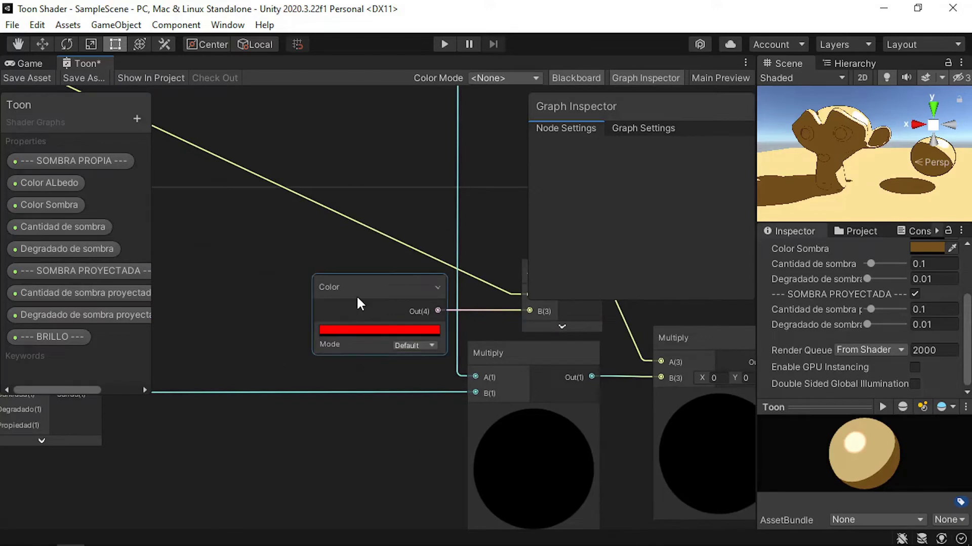
pyautogui.click(357, 302)
pyautogui.rightClick(358, 299)
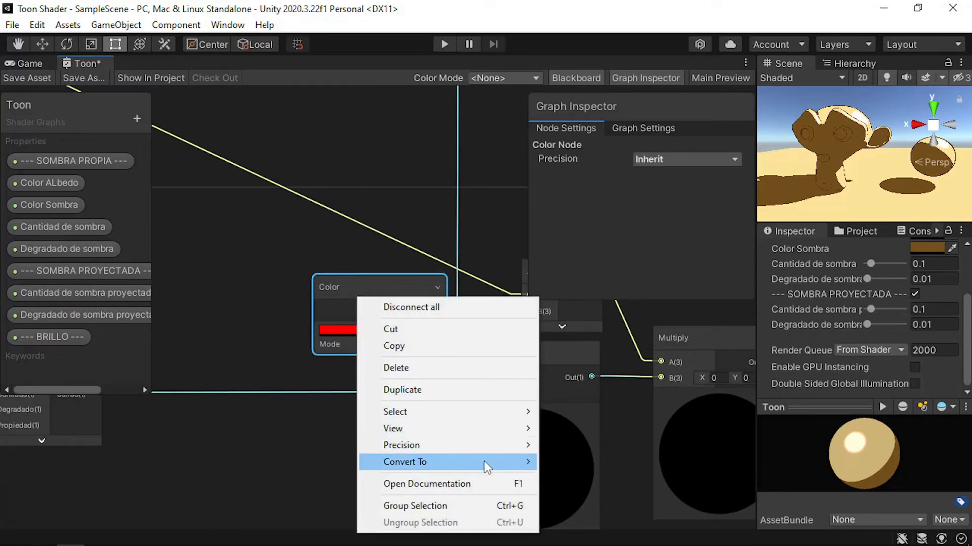
pyautogui.moveTo(484, 461)
pyautogui.click(557, 495)
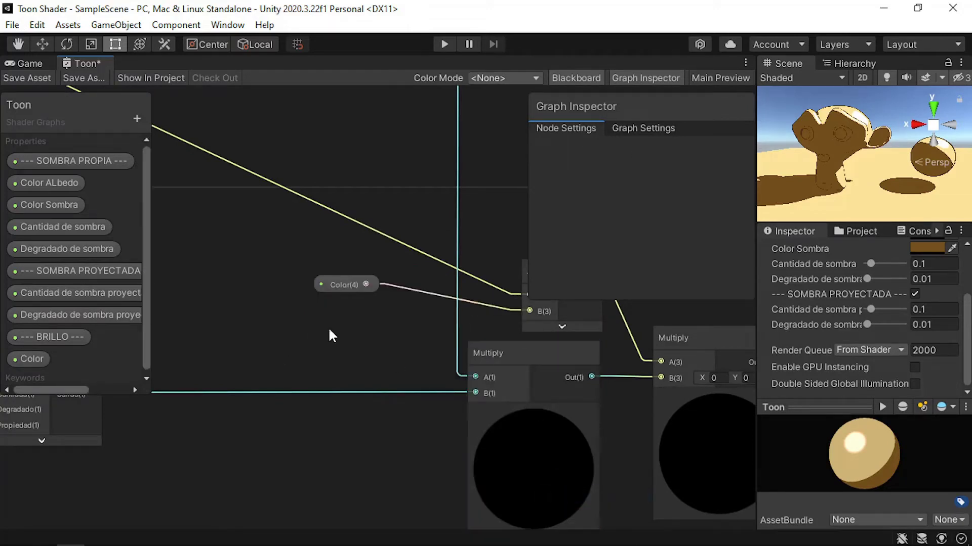
# - Set the Color property's default to black with hexadecimal 000000
pyautogui.click(347, 285)
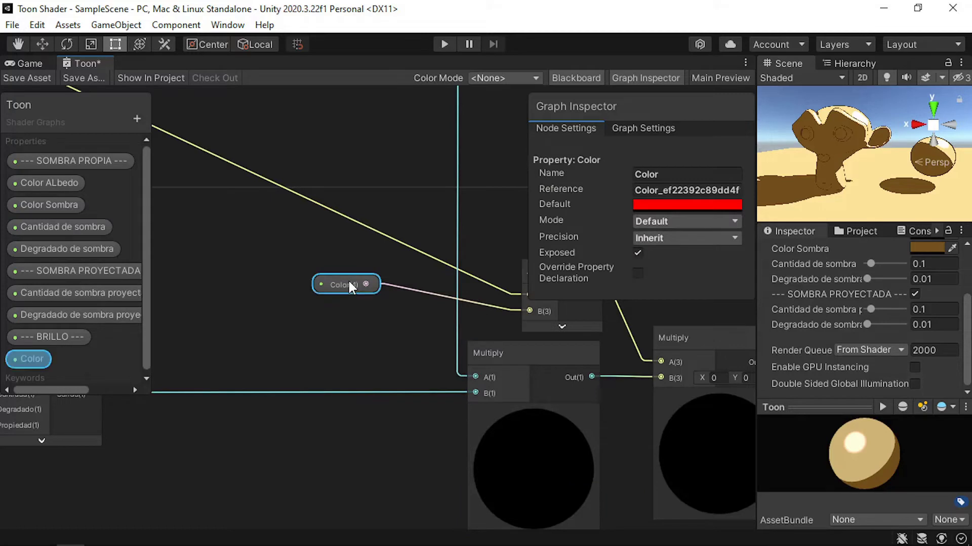
pyautogui.click(652, 207)
pyautogui.click(728, 335)
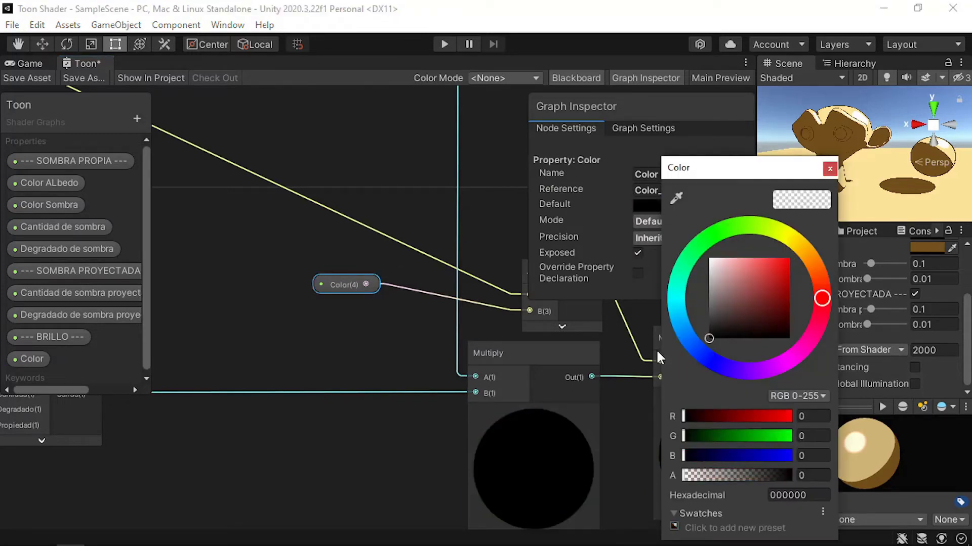
# - Set the Color property's mode to HDR and rename it "Color Brillo"
pyautogui.click(653, 223)
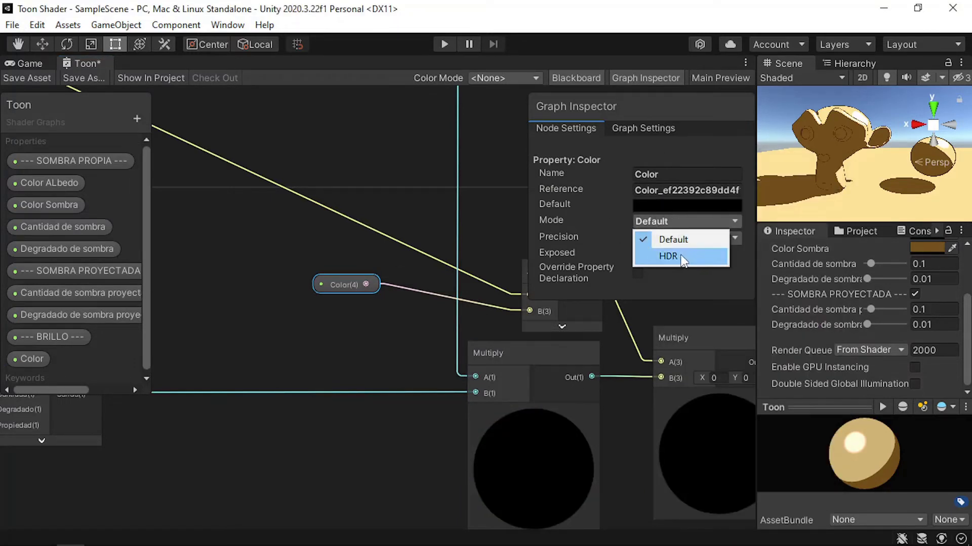
pyautogui.click(698, 258)
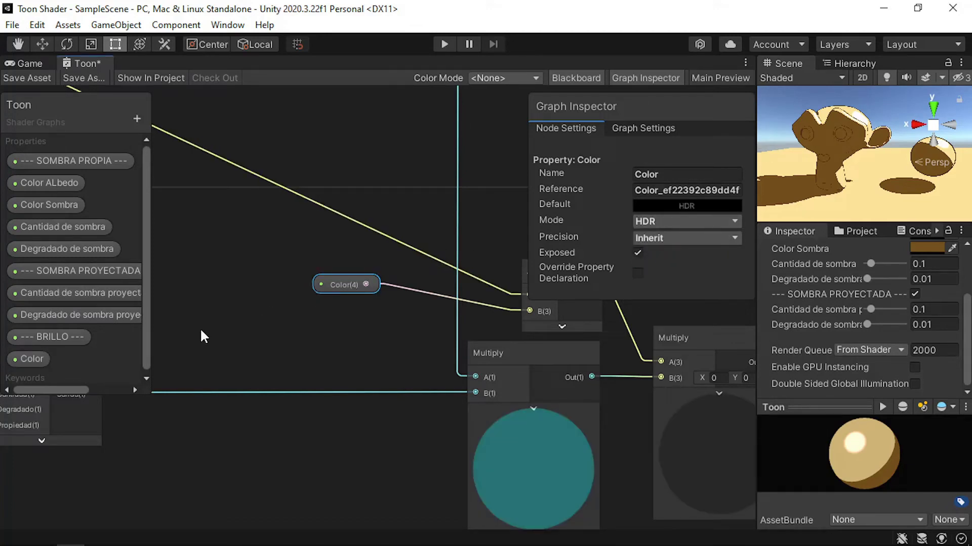
pyautogui.doubleClick(44, 359)
pyautogui.click(44, 361)
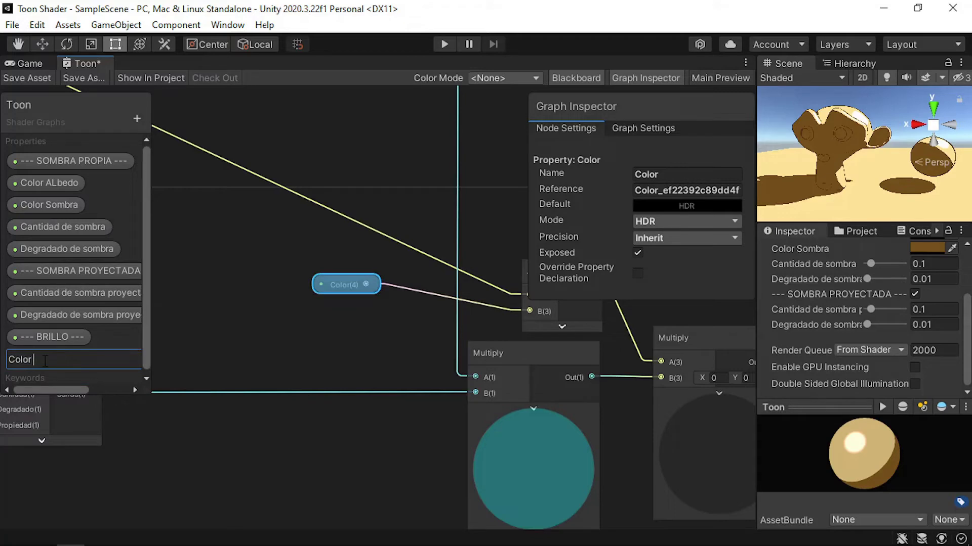
pyautogui.press('Return')
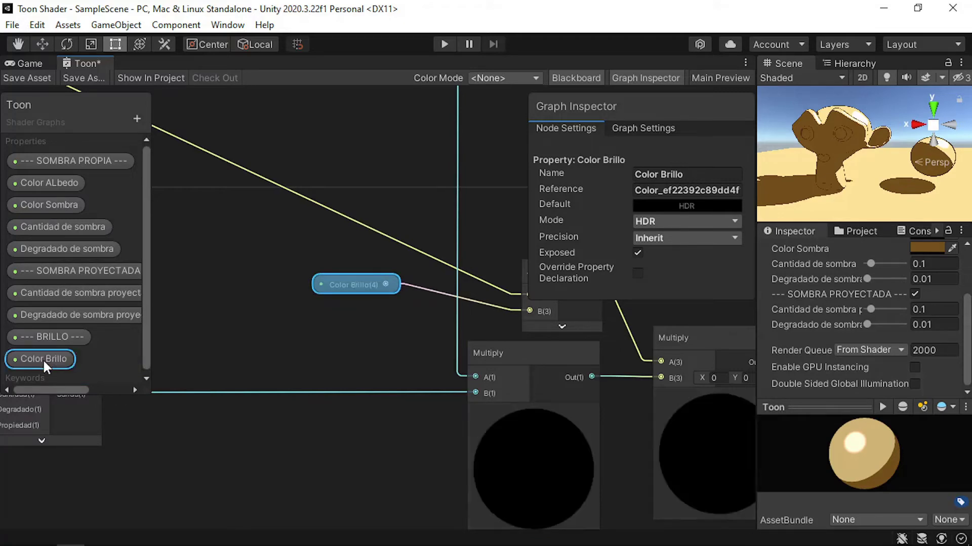
# - Convert the Float node feeding the Degradado input of the specular Regulador Directo into a property
pyautogui.scroll(-3, 257, 296)
pyautogui.moveTo(258, 296); pyautogui.dragTo(522, 268, button='middle')
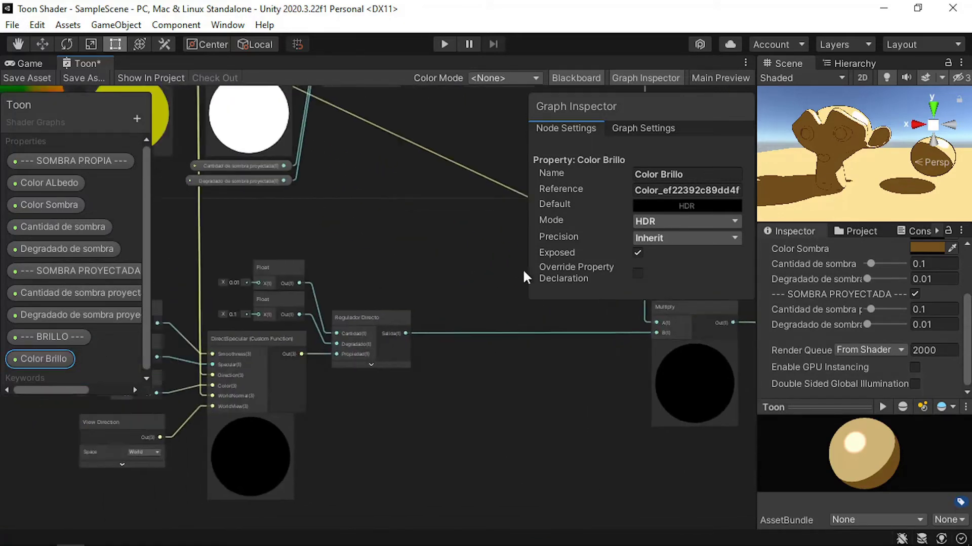
pyautogui.scroll(3, 384, 311)
pyautogui.click(353, 317)
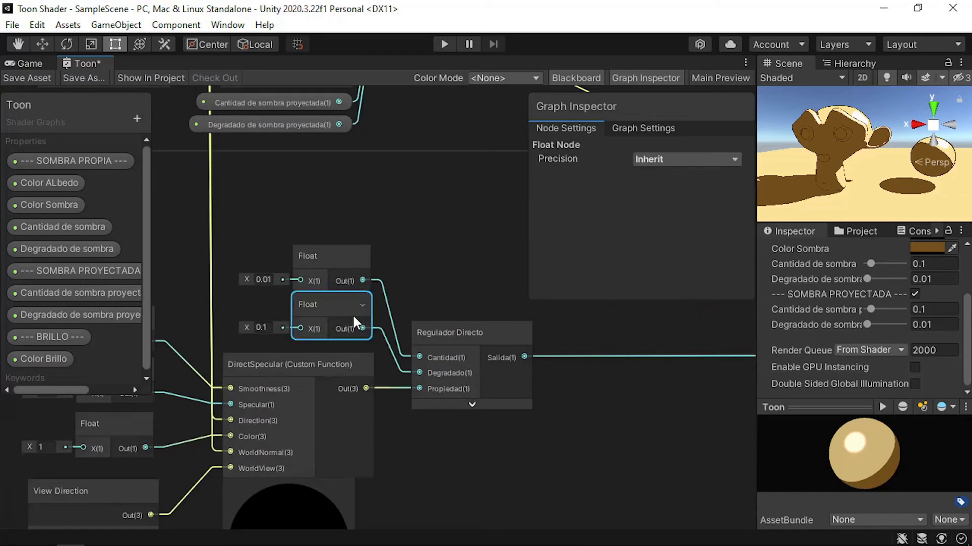
pyautogui.rightClick(335, 314)
pyautogui.moveTo(444, 242)
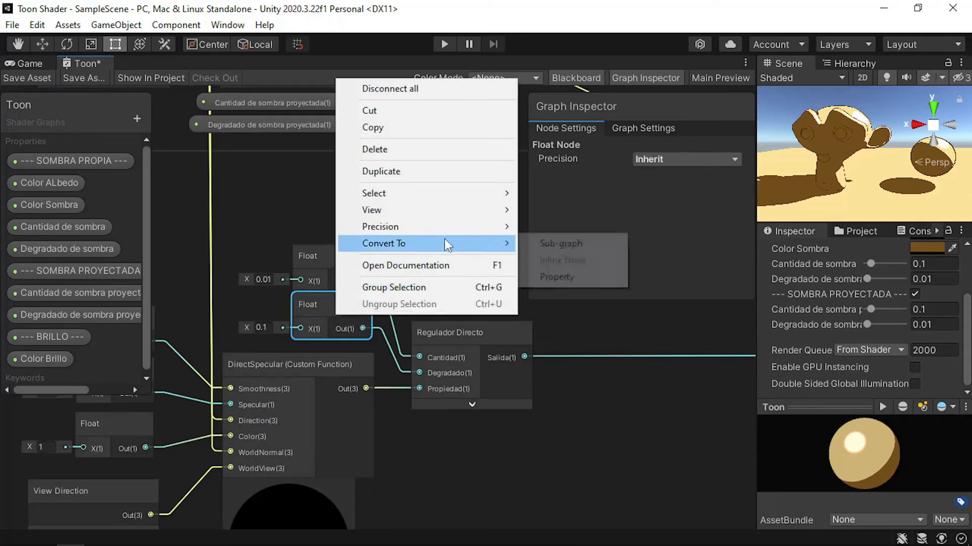
pyautogui.click(565, 278)
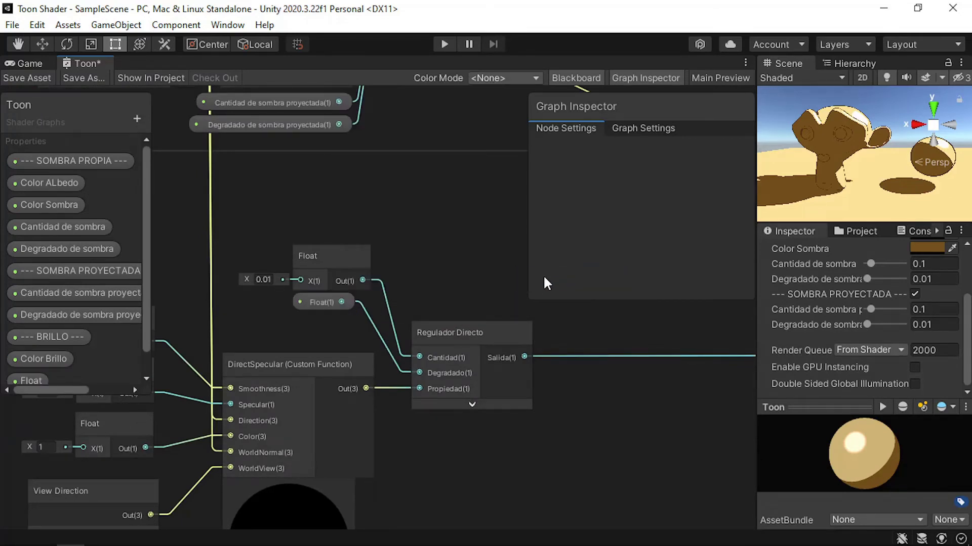
# - Rename the new Float property to "Degradado de Brillo"
pyautogui.click(314, 302)
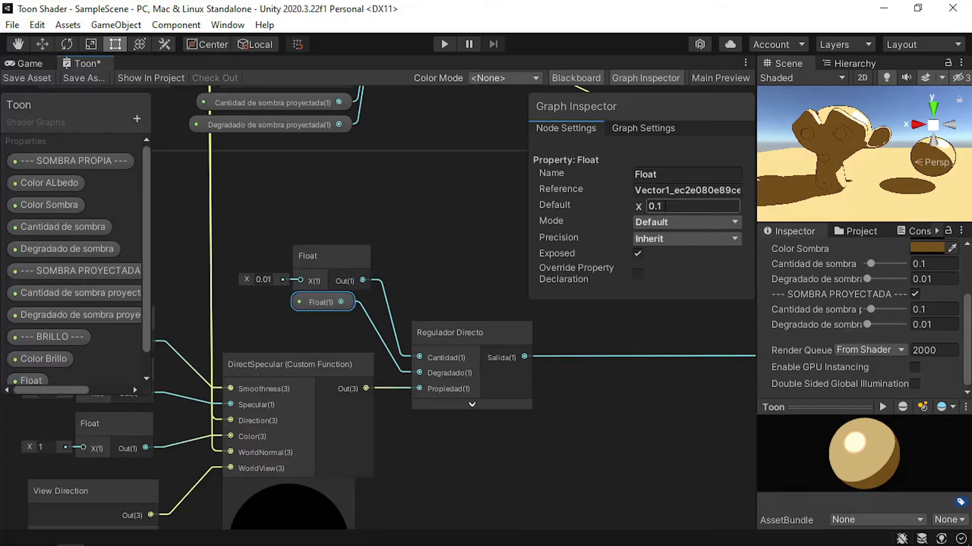
pyautogui.click(686, 174)
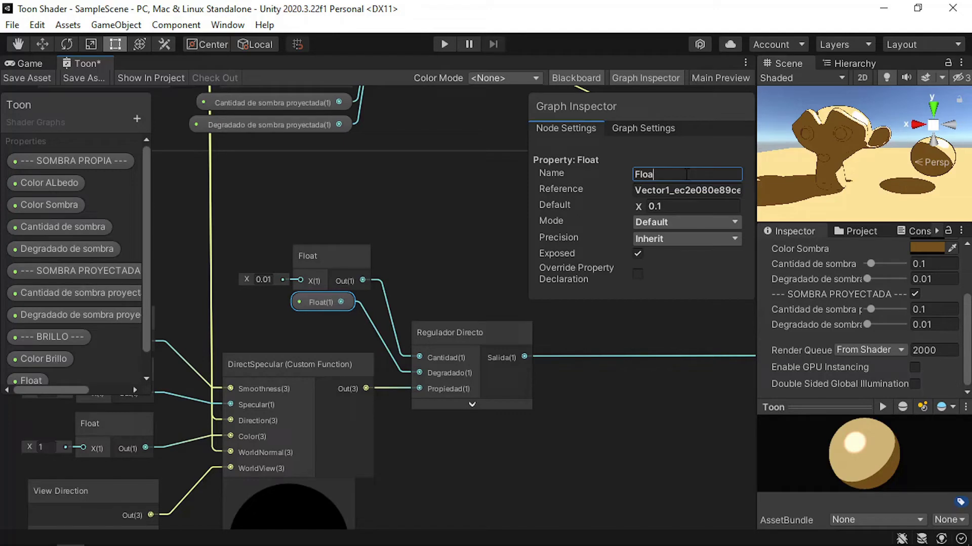
pyautogui.press('BackSpace')
pyautogui.press('BackSpace')
pyautogui.press('BackSpace')
pyautogui.press('BackSpace')
pyautogui.write('Degradad')
pyautogui.press('Return')
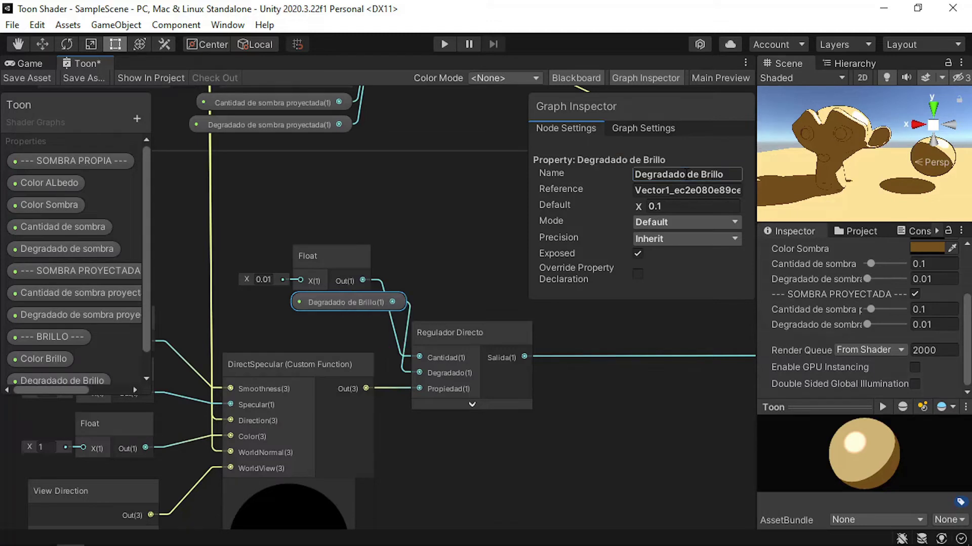
# - Set the Degradado de Brillo property's mode to Slider and place its node just above the DirectSpecular node
pyautogui.click(673, 222)
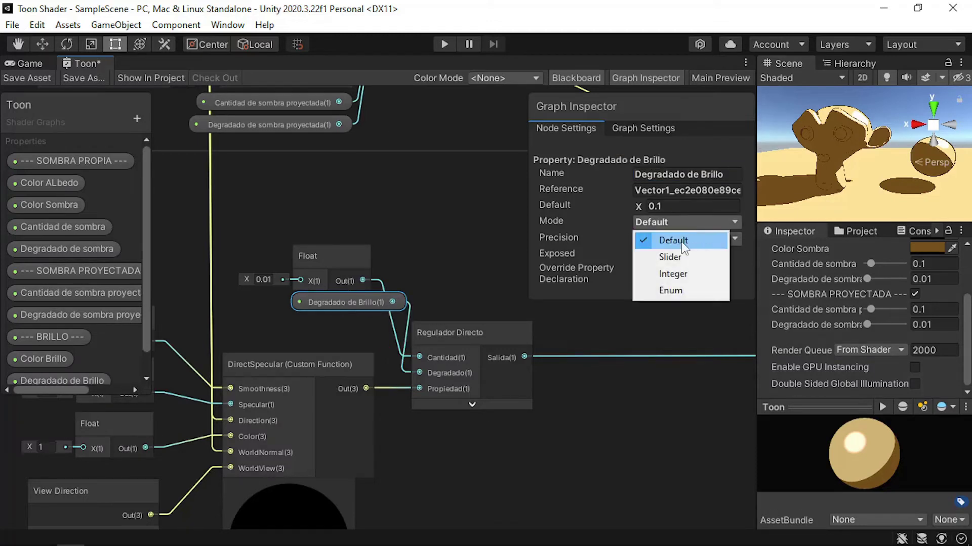
pyautogui.click(666, 257)
pyautogui.moveTo(347, 304); pyautogui.dragTo(306, 329)
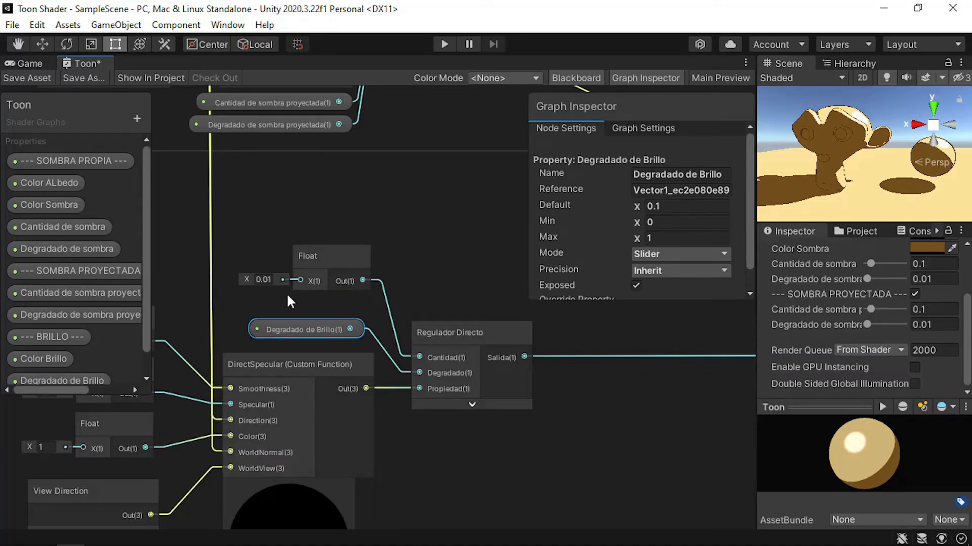
# - Convert the Float node feeding DirectSpecular's Smoothness into a property and move it closer to the Float node below
pyautogui.moveTo(287, 293); pyautogui.dragTo(410, 241, button='middle')
pyautogui.click(366, 256)
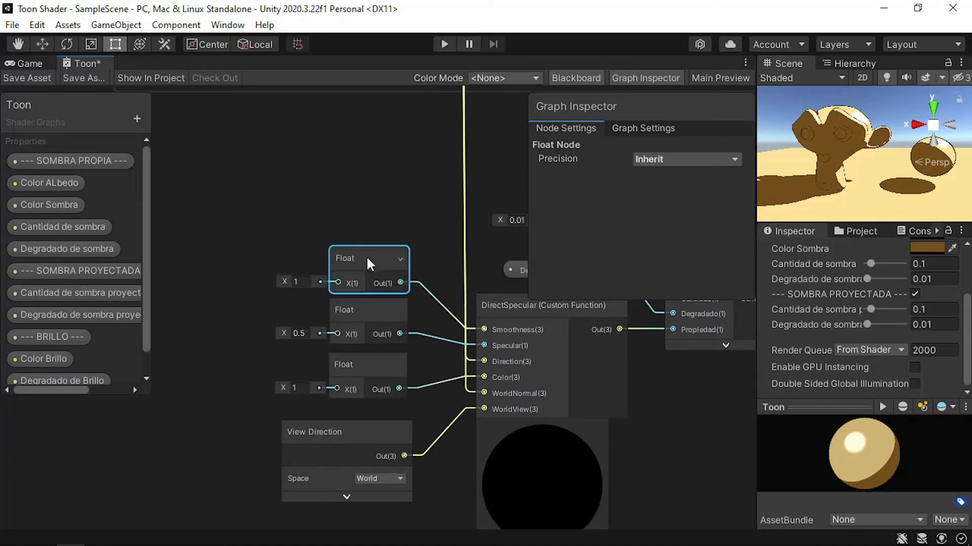
pyautogui.rightClick(367, 259)
pyautogui.moveTo(526, 420)
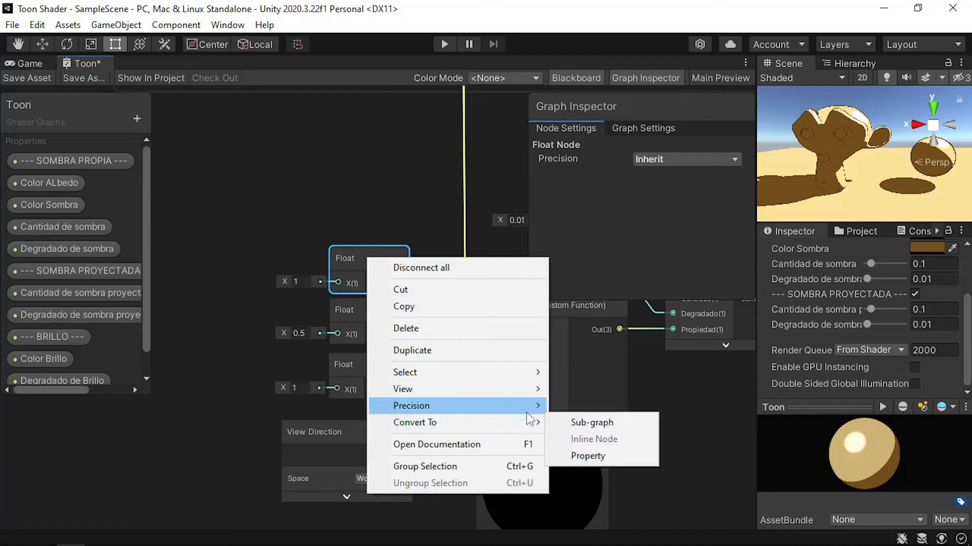
pyautogui.click(635, 456)
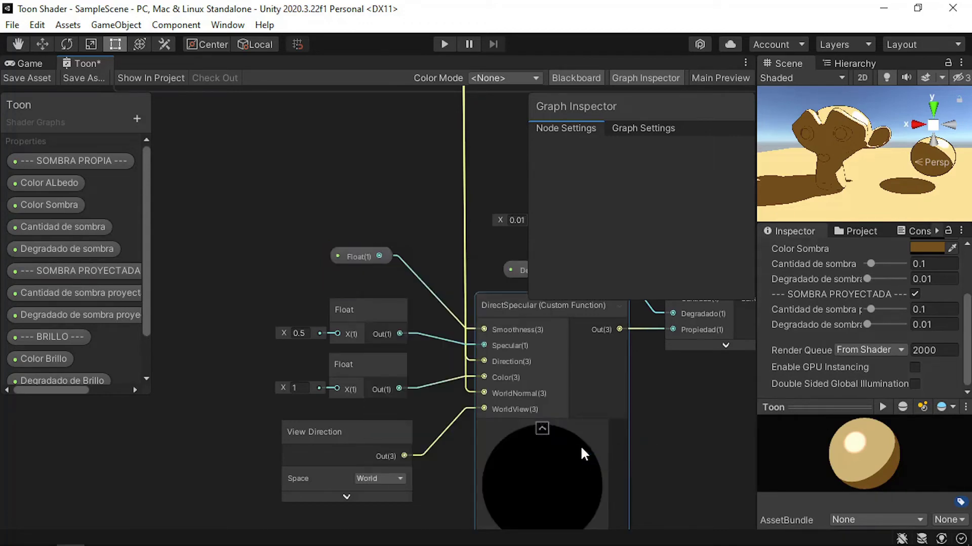
pyautogui.moveTo(380, 257); pyautogui.dragTo(373, 283)
pyautogui.press('Escape')
# - Rename the Smoothness property to "Suavidad" and set its mode to Slider
pyautogui.click(372, 268)
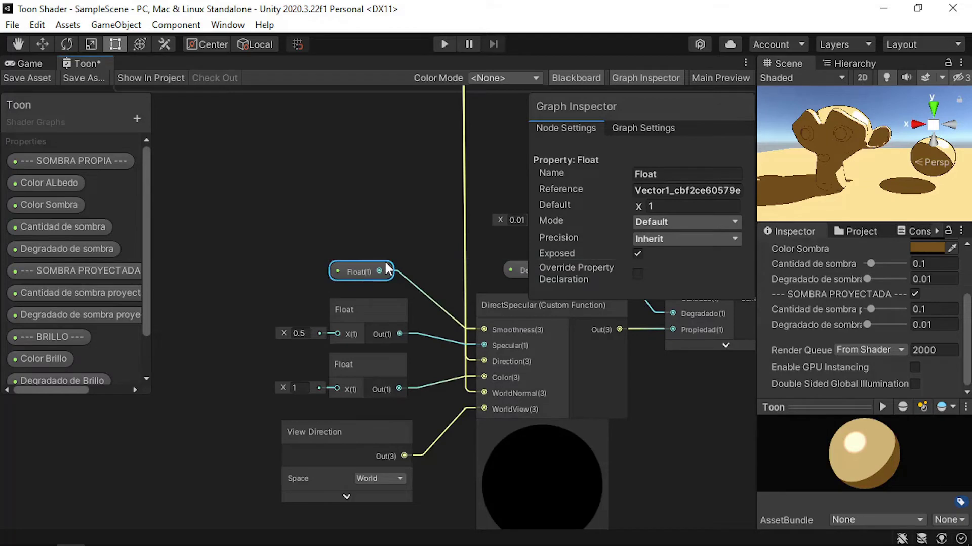
pyautogui.click(691, 175)
pyautogui.write('Suavidad')
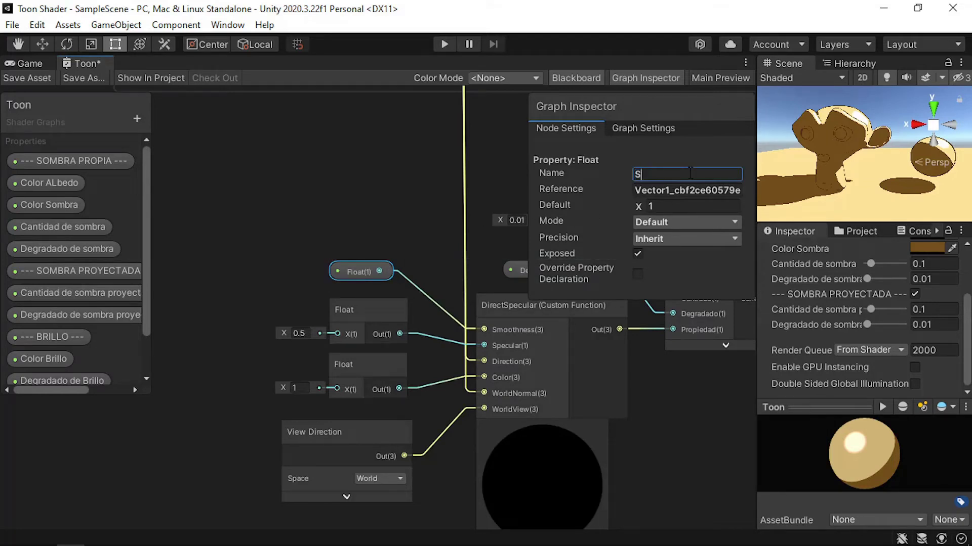
pyautogui.press('Return')
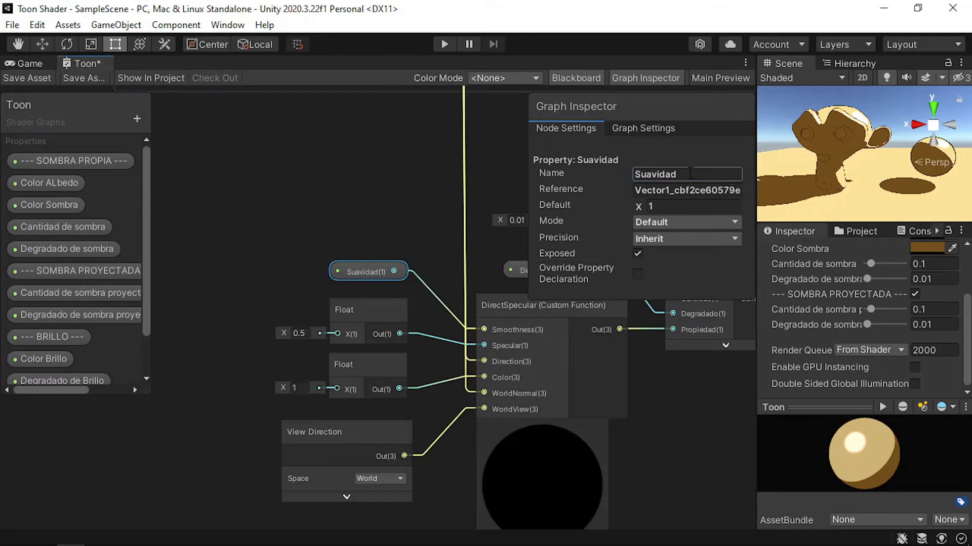
pyautogui.click(658, 222)
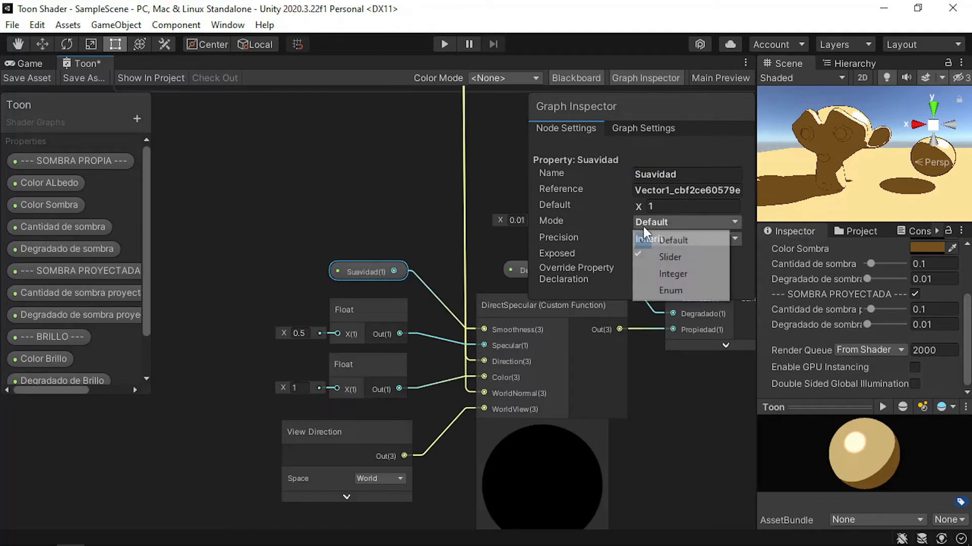
pyautogui.click(673, 257)
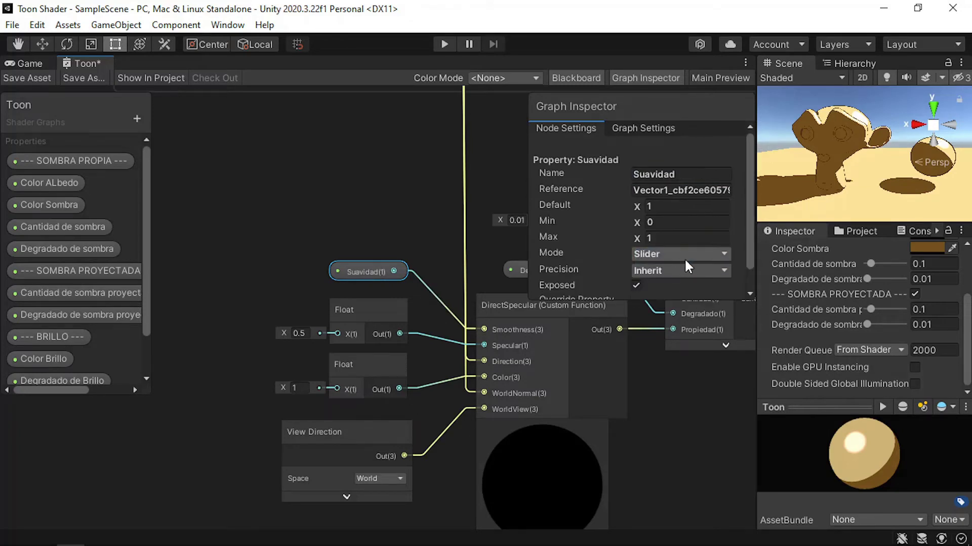
# - Convert the Float node feeding DirectSpecular's Specular input into a property
pyautogui.click(387, 315)
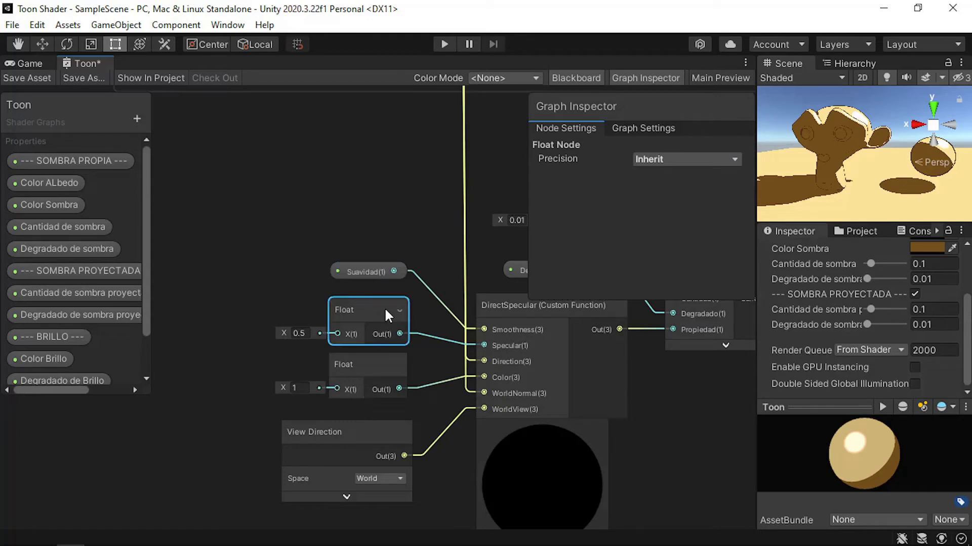
pyautogui.rightClick(388, 317)
pyautogui.moveTo(518, 475)
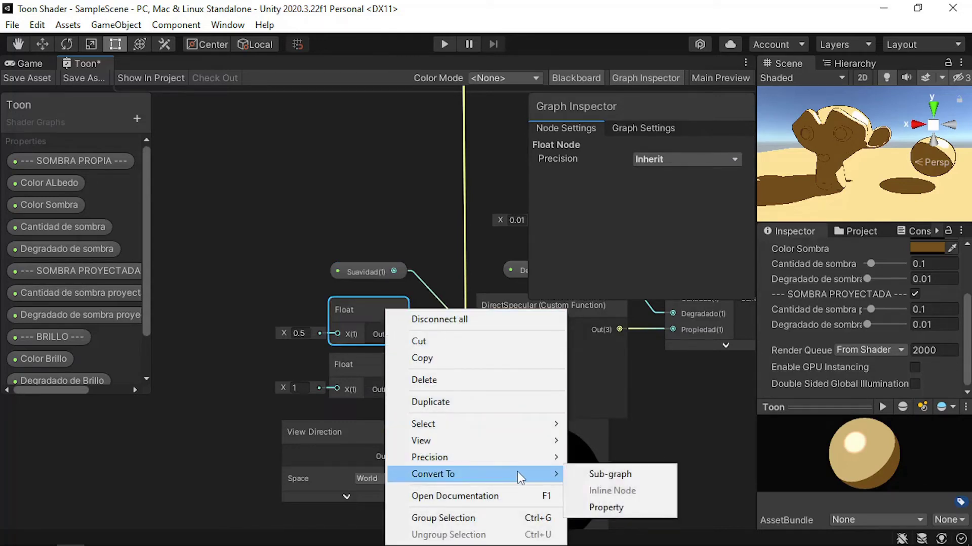
pyautogui.click(618, 508)
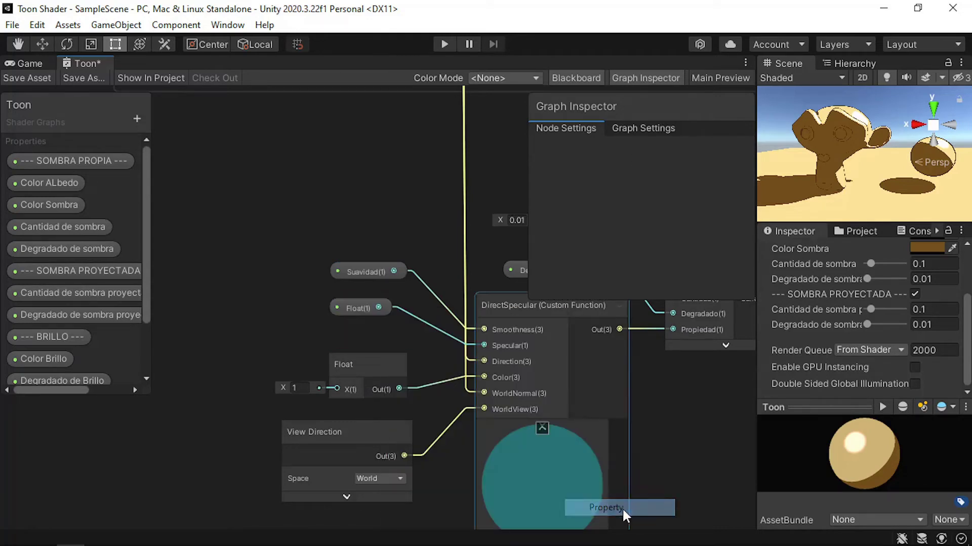
# - Name the Specular property "Cantidad de Brillo" and set its mode to Slider
pyautogui.click(367, 305)
pyautogui.click(688, 174)
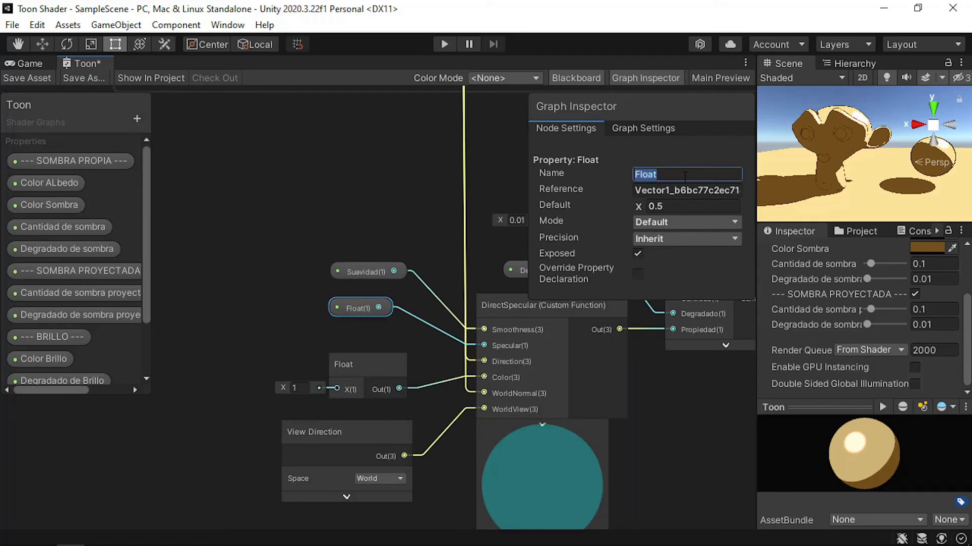
pyautogui.write('Especularidad')
pyautogui.press('Return')
pyautogui.write('Cantidad de Brillo')
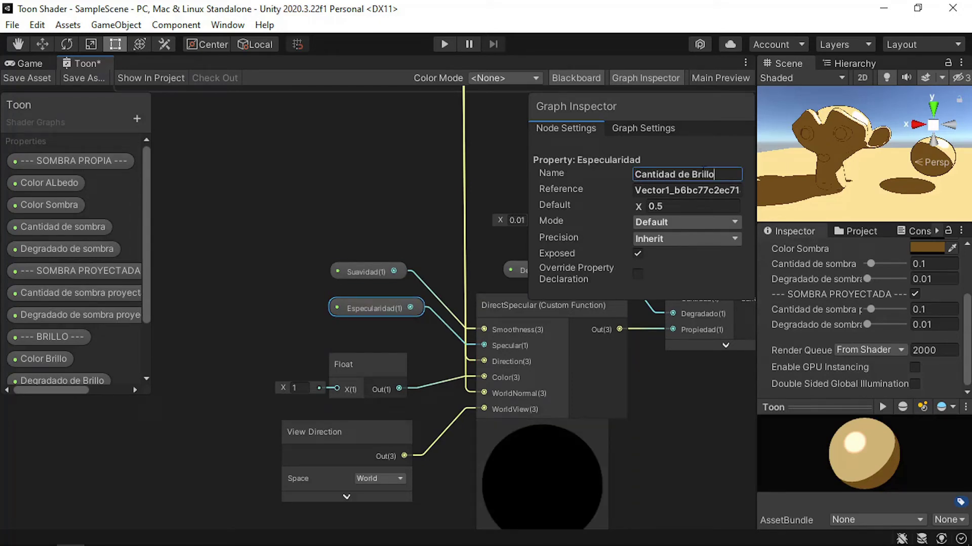
pyautogui.press('Return')
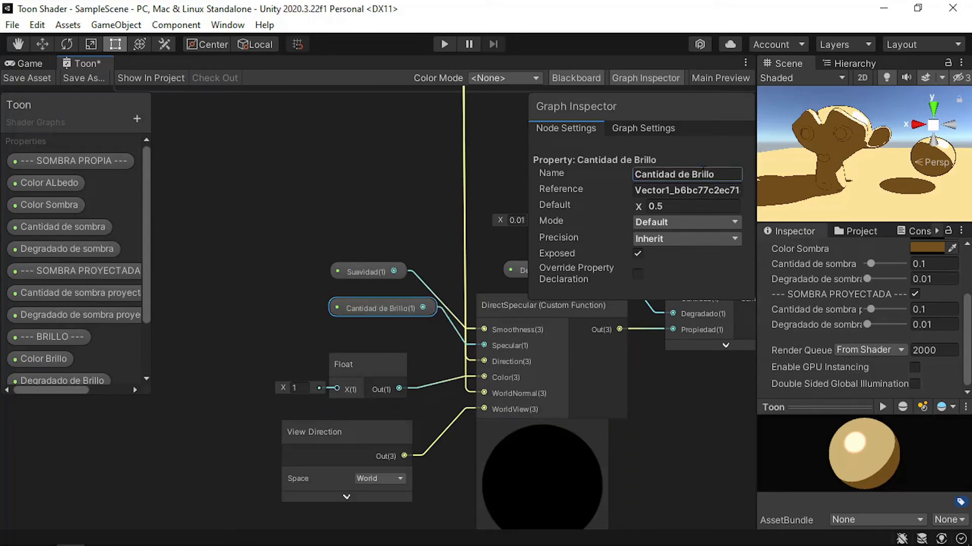
pyautogui.click(668, 223)
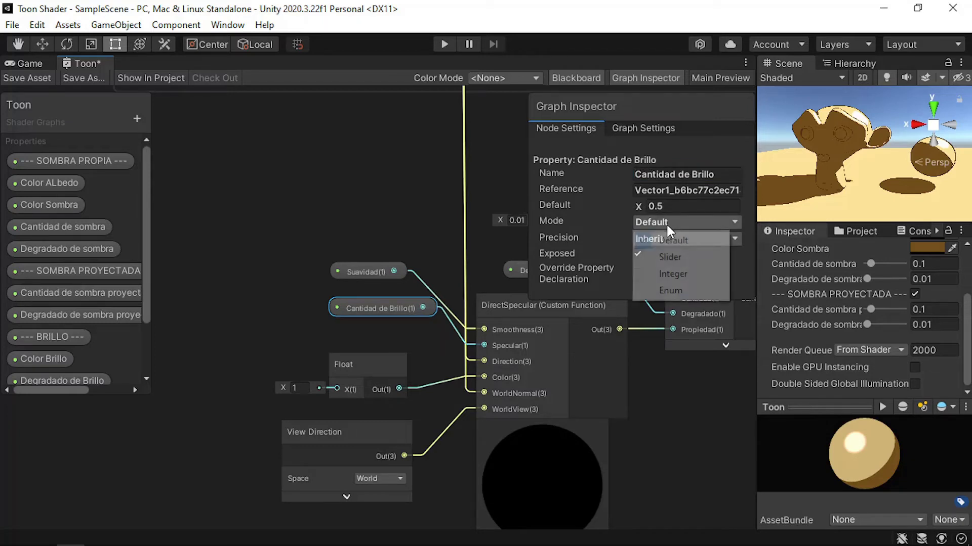
pyautogui.click(671, 256)
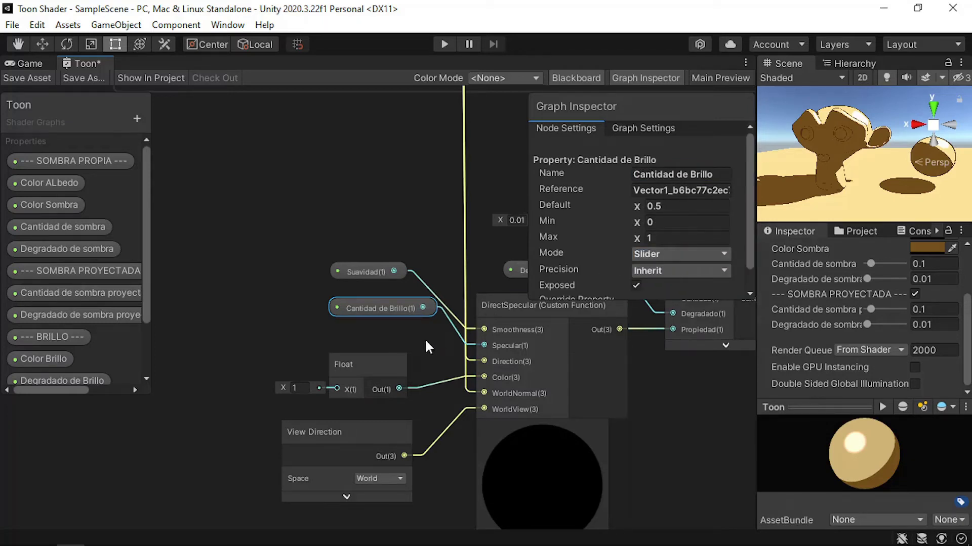
# - Save the Toon shader asset and enable the material's "--- BRILLO ---" option while showing the Game view
pyautogui.moveTo(425, 349); pyautogui.dragTo(378, 322, button='middle')
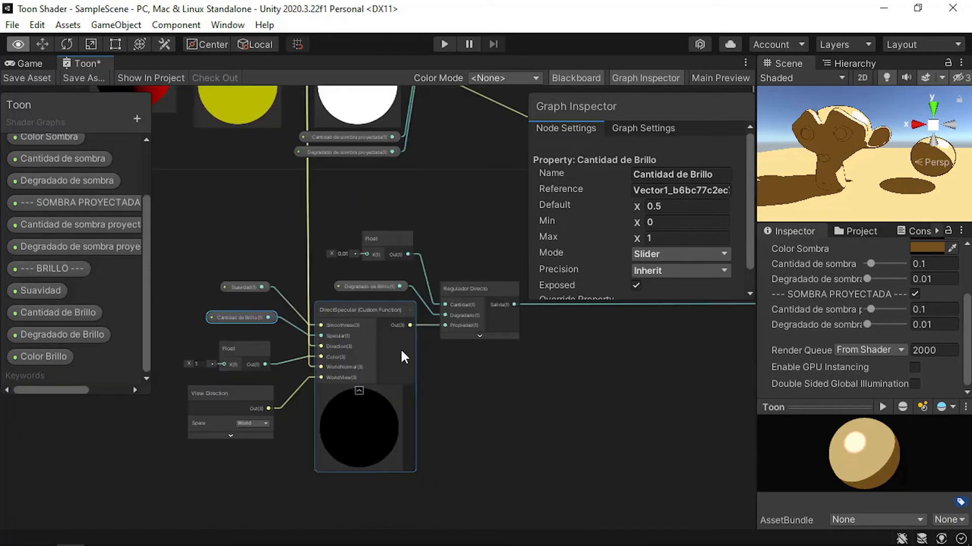
pyautogui.click(30, 77)
pyautogui.click(44, 62)
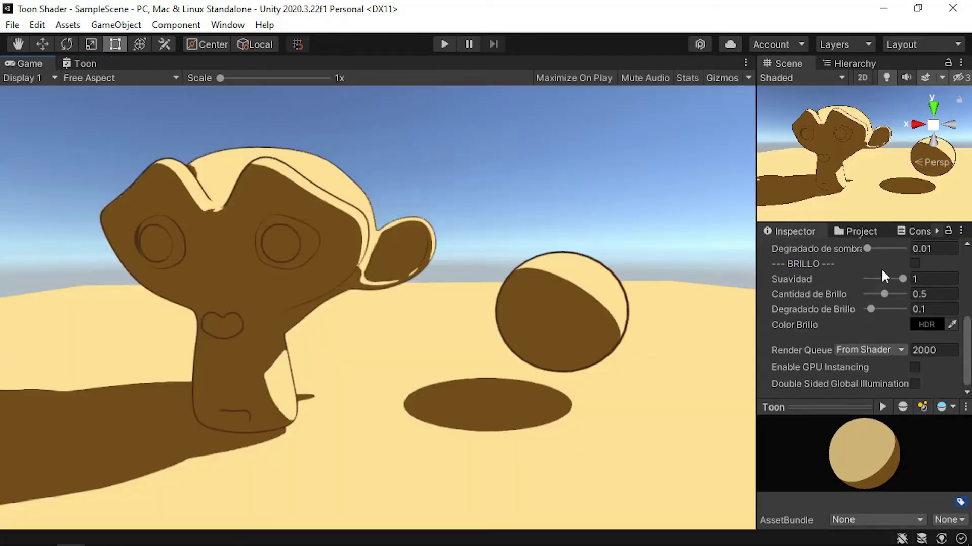
pyautogui.click(914, 263)
pyautogui.click(913, 263)
pyautogui.click(914, 263)
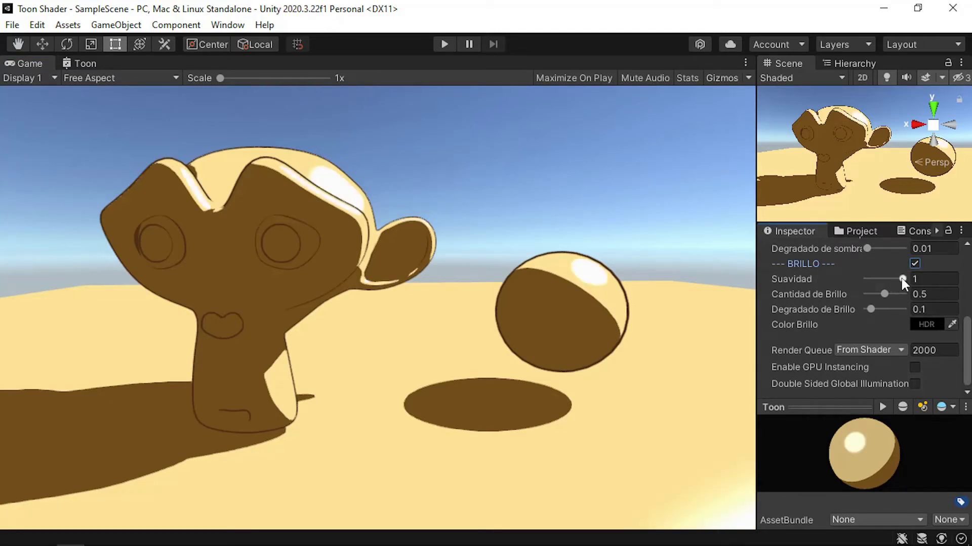
# - Set the material's Suavidad to 0.38, Cantidad de Brillo to 0 and Degradado de Brillo to 1, and return to the Toon graph
pyautogui.moveTo(902, 281)
pyautogui.mouseDown()
pyautogui.moveTo(817, 277)
pyautogui.moveTo(887, 293)
pyautogui.moveTo(857, 292)
pyautogui.moveTo(912, 287)
pyautogui.moveTo(860, 293)
pyautogui.moveTo(913, 297)
pyautogui.moveTo(860, 313)
pyautogui.moveTo(948, 315)
pyautogui.mouseUp()
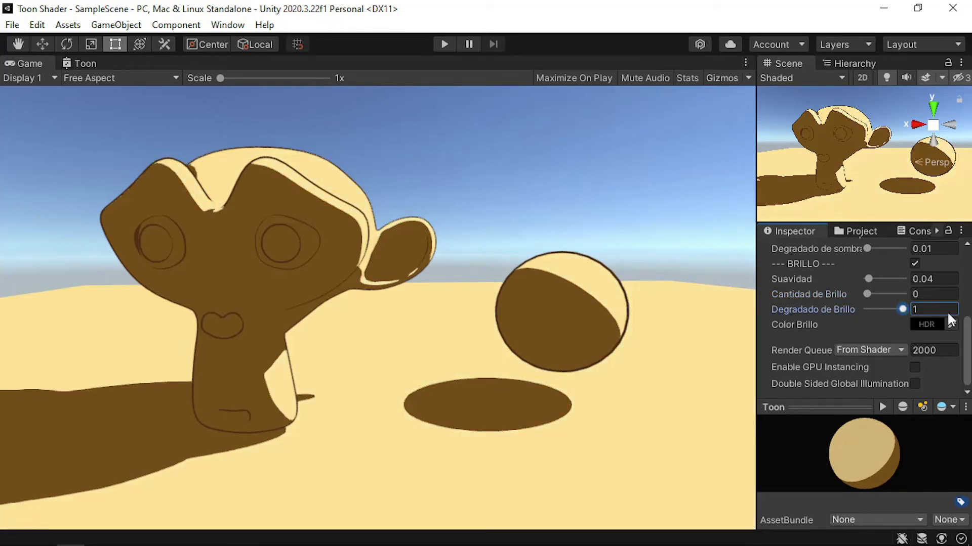
pyautogui.moveTo(868, 279); pyautogui.dragTo(854, 298)
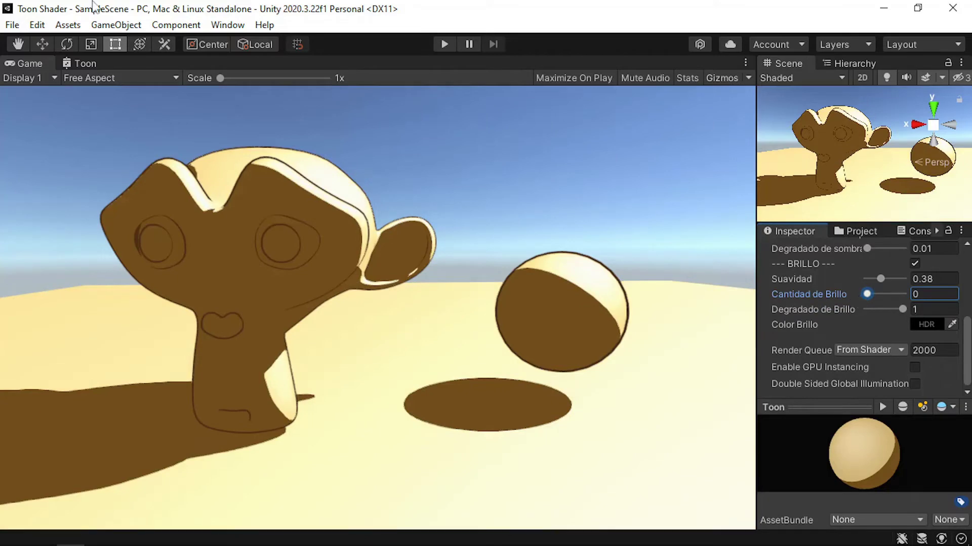
pyautogui.click(83, 60)
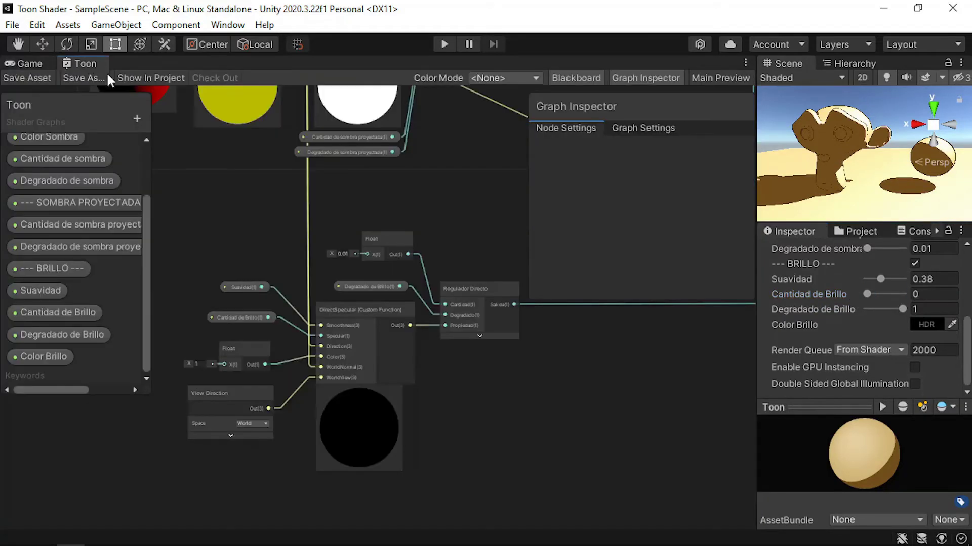
# - Create a One Minus node fed by the Cantidad de Brillo property and collapse its preview
pyautogui.scroll(6, 271, 326)
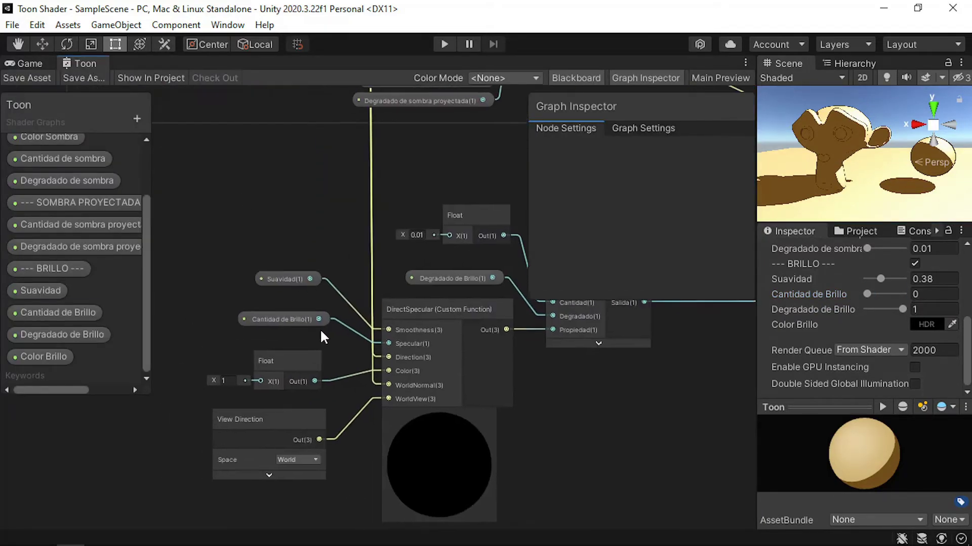
pyautogui.click(287, 323)
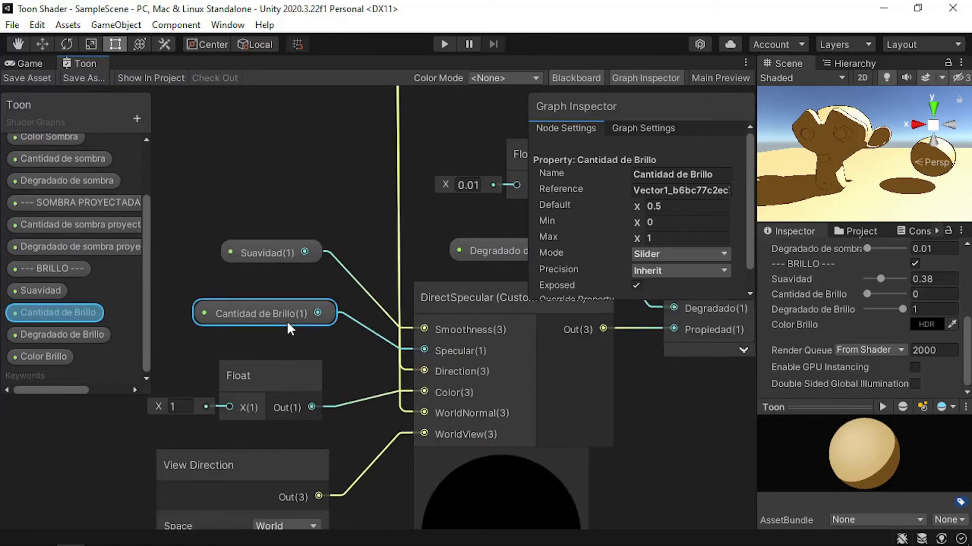
pyautogui.moveTo(297, 315); pyautogui.dragTo(405, 307, button='middle')
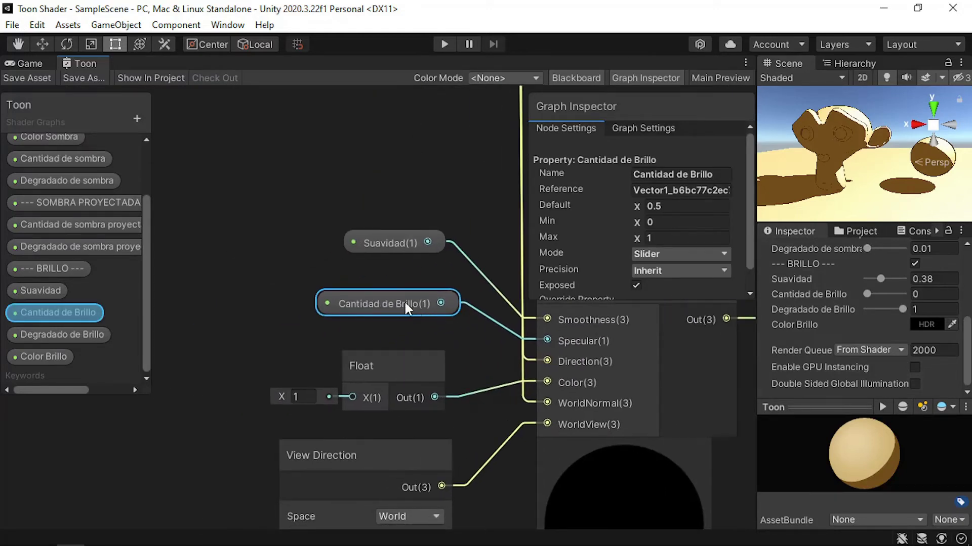
pyautogui.moveTo(385, 308); pyautogui.dragTo(429, 304)
pyautogui.write('one min')
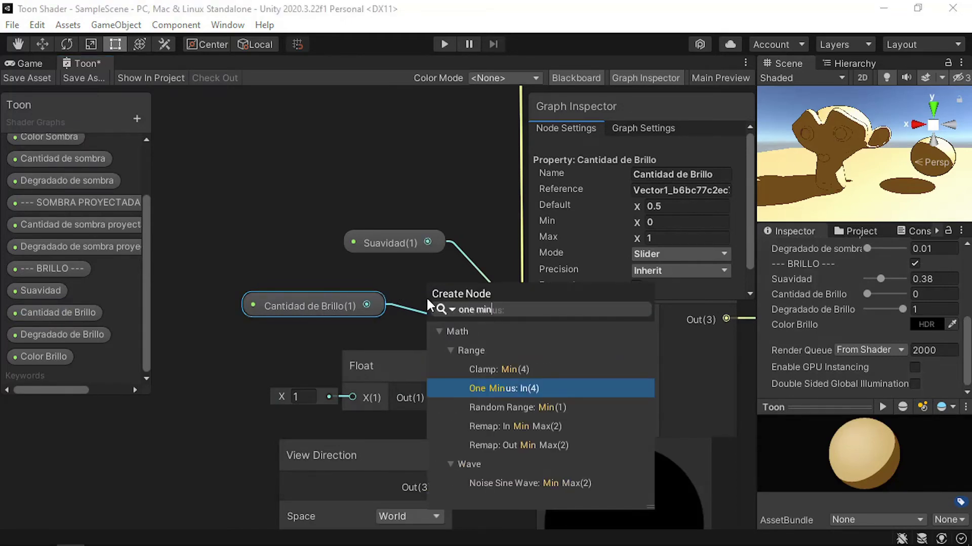
pyautogui.press('Return')
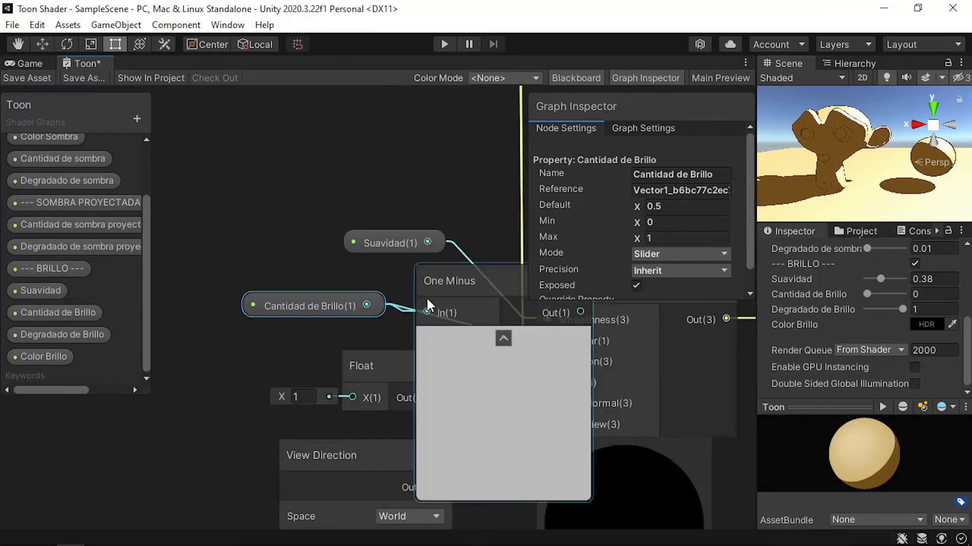
pyautogui.click(503, 338)
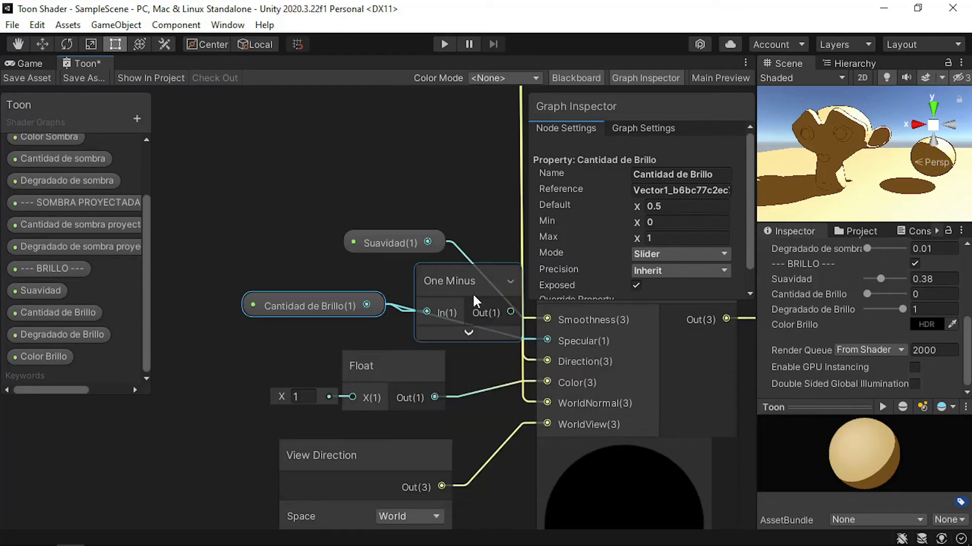
# - Place the One Minus node beside Cantidad de Brillo and connect its output to DirectSpecular's Specular input
pyautogui.click(435, 282)
pyautogui.click(354, 308)
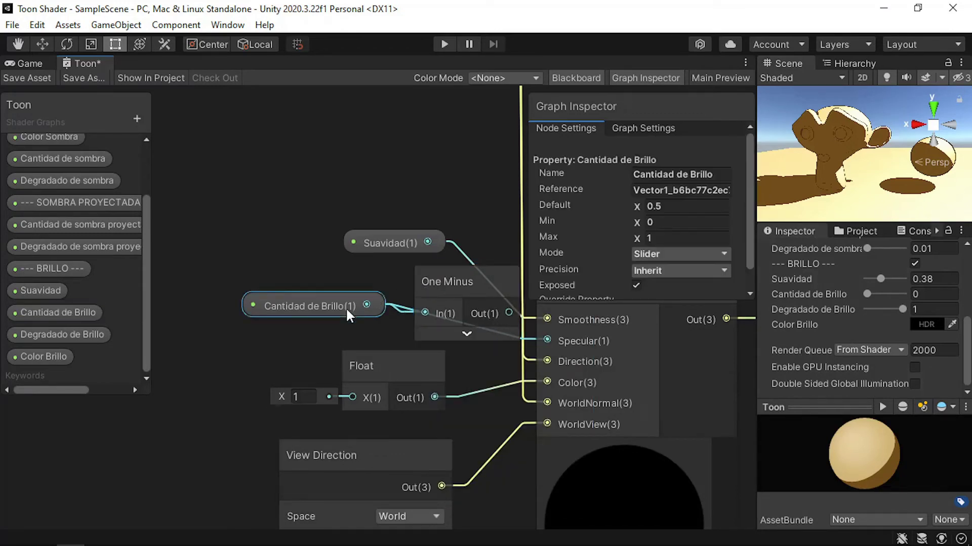
pyautogui.moveTo(447, 281); pyautogui.dragTo(419, 283)
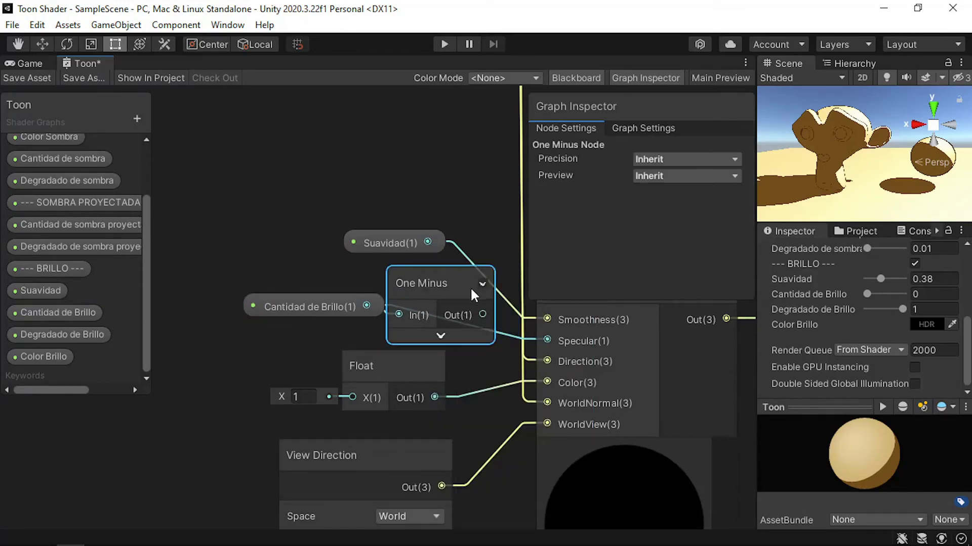
pyautogui.moveTo(483, 315); pyautogui.dragTo(547, 341)
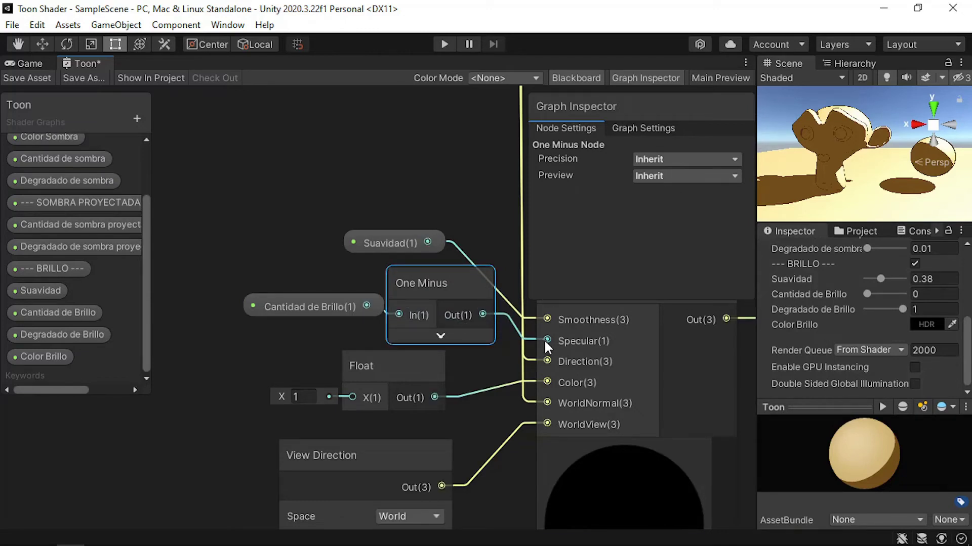
# - Save the Toon shader asset and set the material's Cantidad de Brillo to 1
pyautogui.click(44, 79)
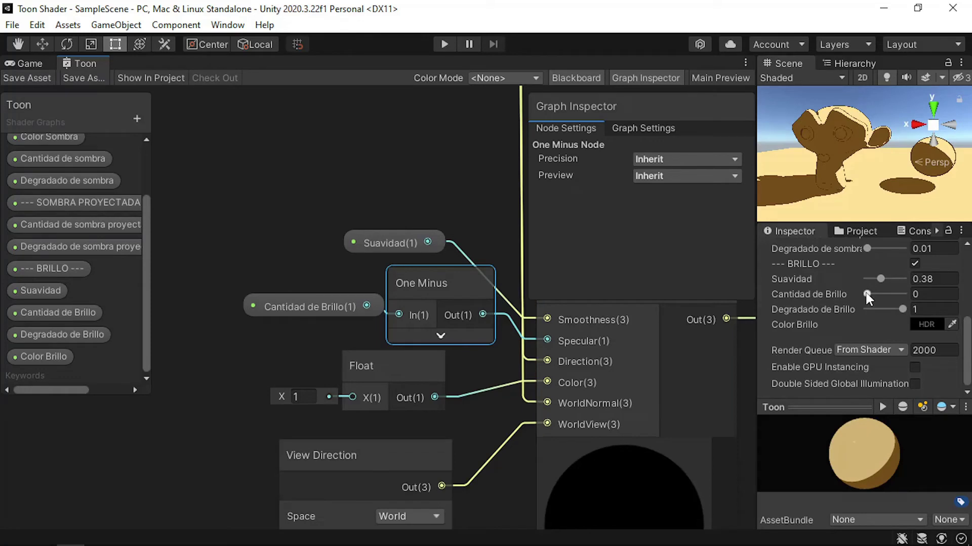
pyautogui.moveTo(867, 297); pyautogui.dragTo(910, 294)
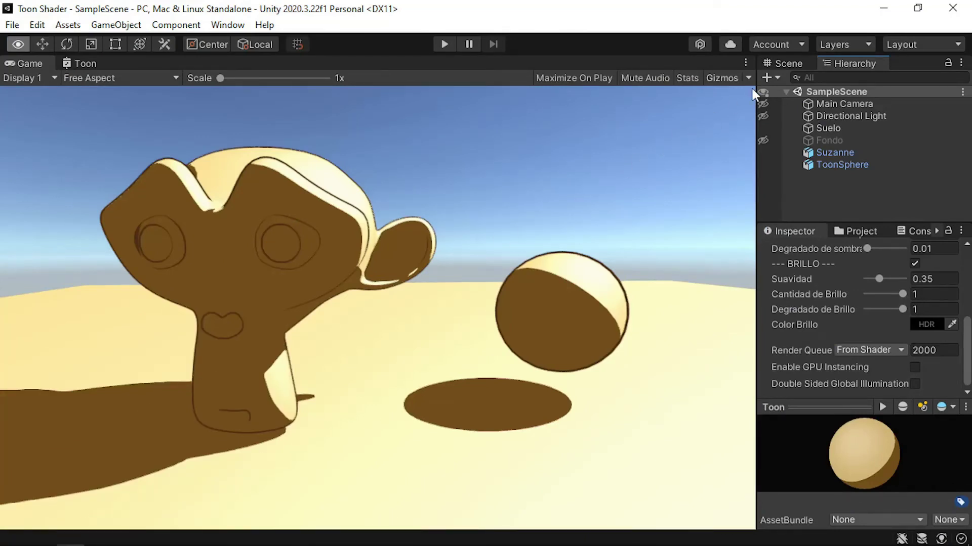
# - Add a Global Volume to SampleScene and name it "Postprocesado"
pyautogui.click(765, 78)
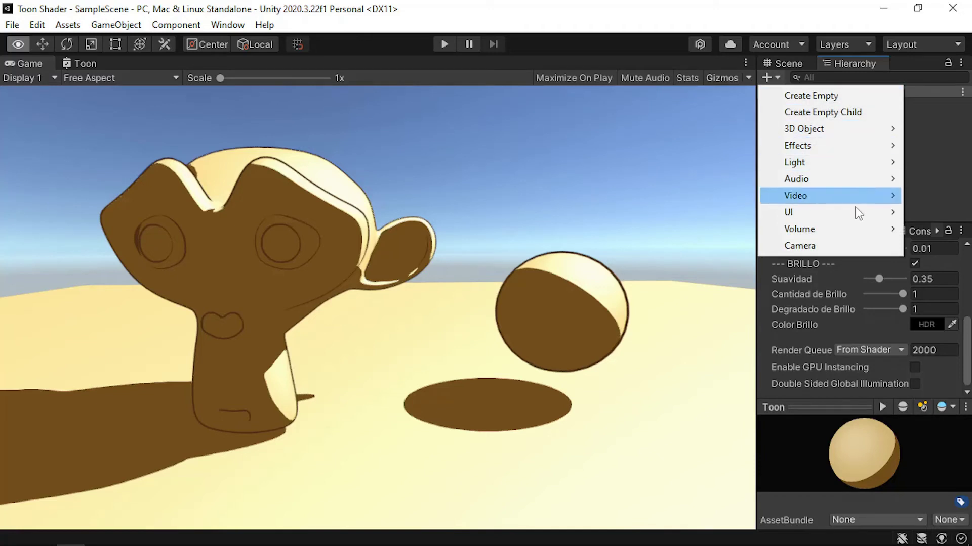
pyautogui.moveTo(870, 234)
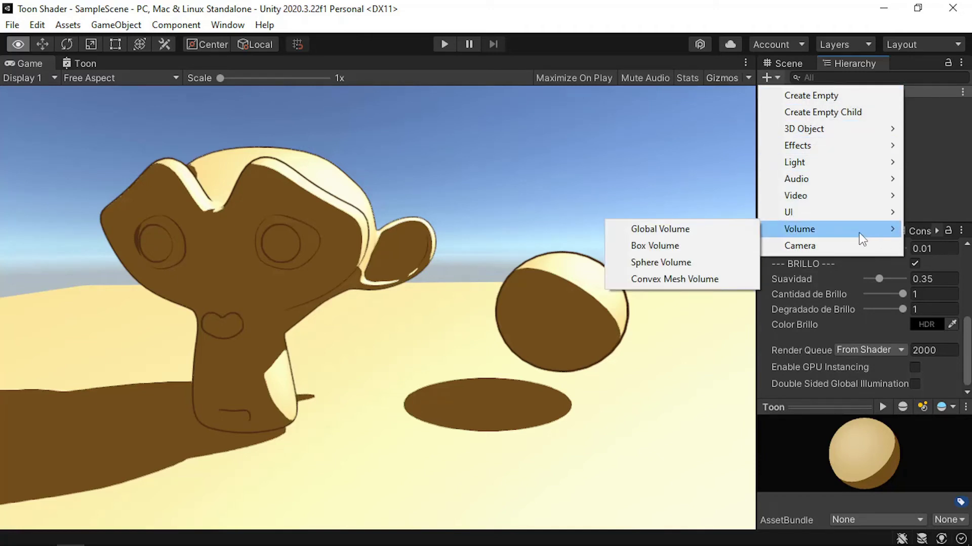
pyautogui.click(718, 235)
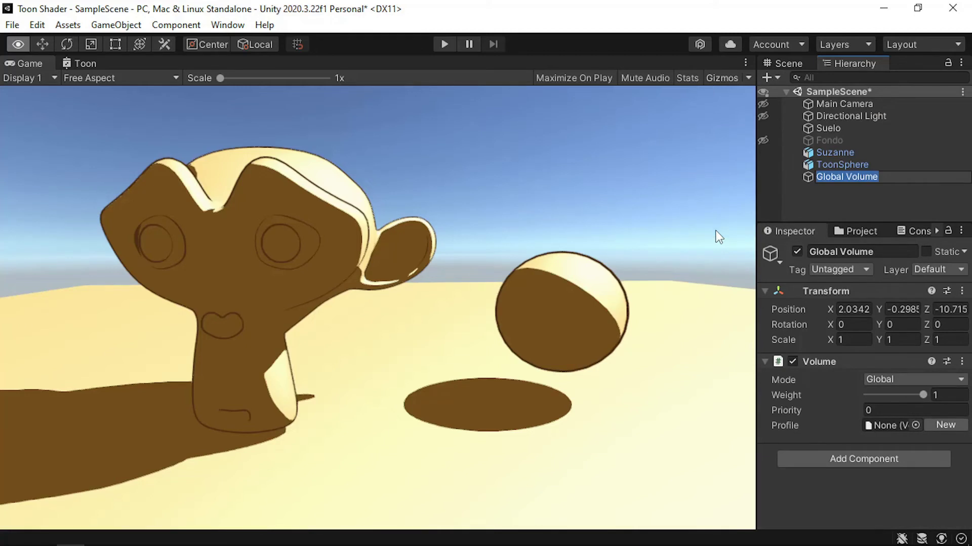
pyautogui.write('Pos')
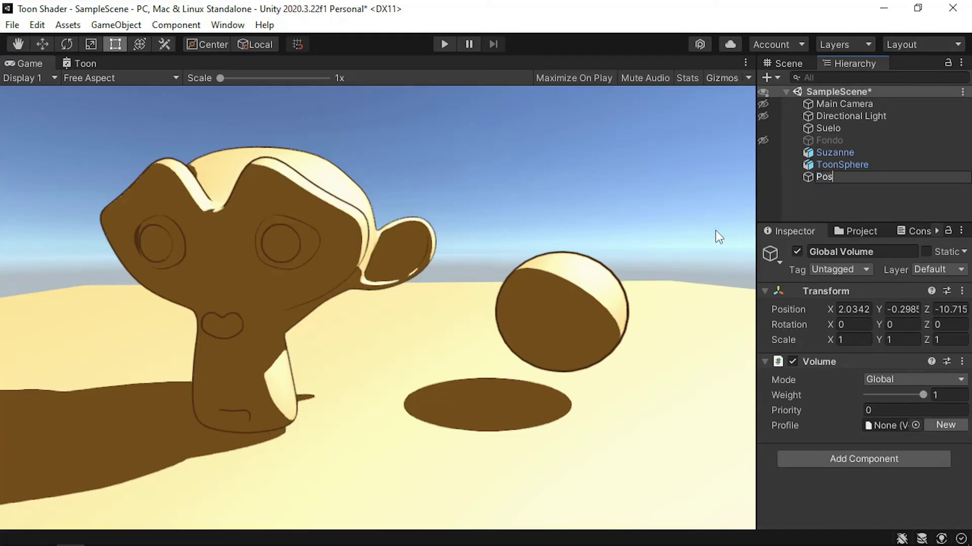
pyautogui.write('tprocesado')
pyautogui.press('Return')
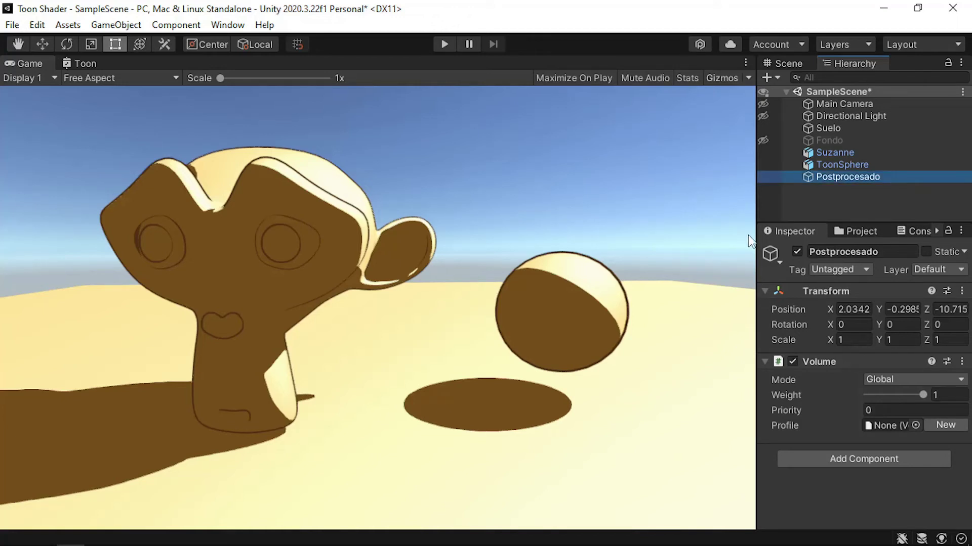
# - Create a new profile for the Postprocesado volume and add a Bloom override to it
pyautogui.click(958, 424)
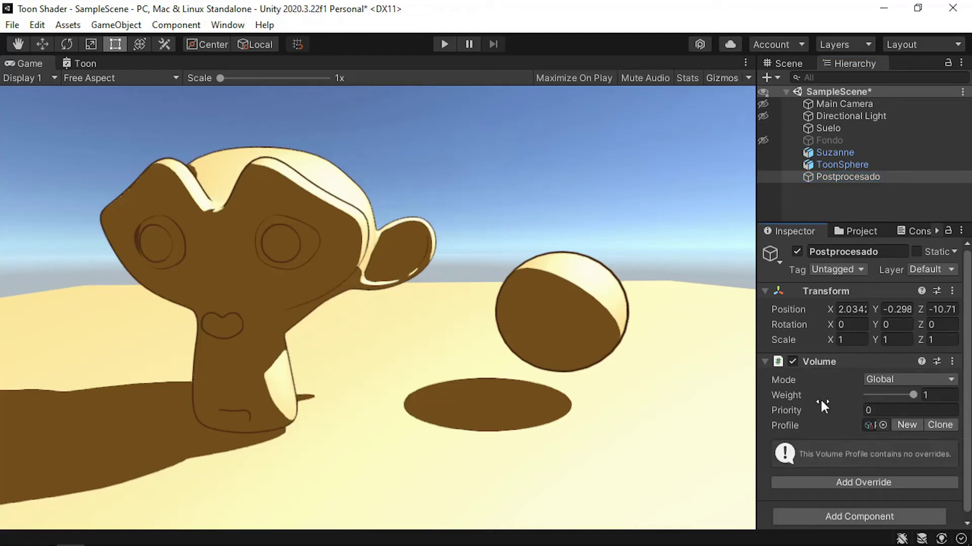
pyautogui.scroll(-1, 808, 417)
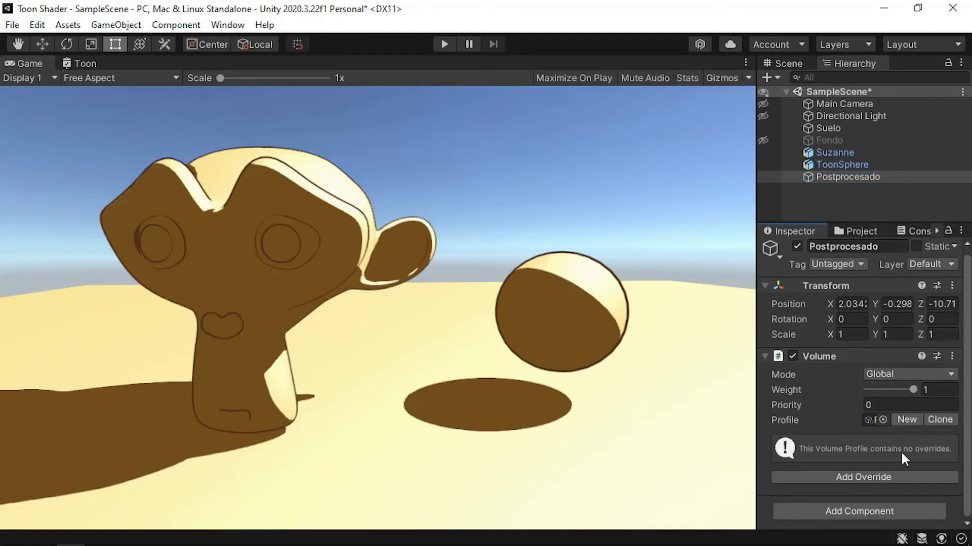
pyautogui.click(893, 476)
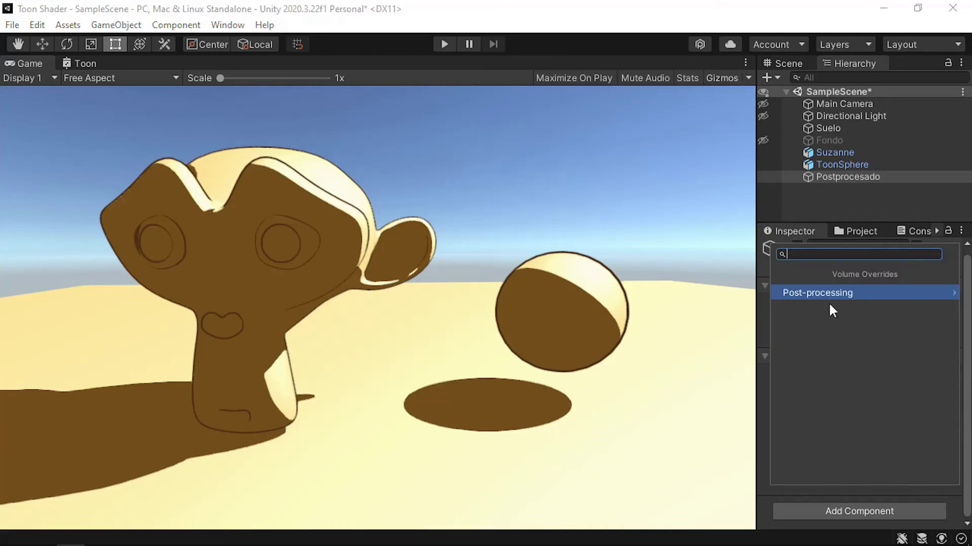
pyautogui.click(854, 292)
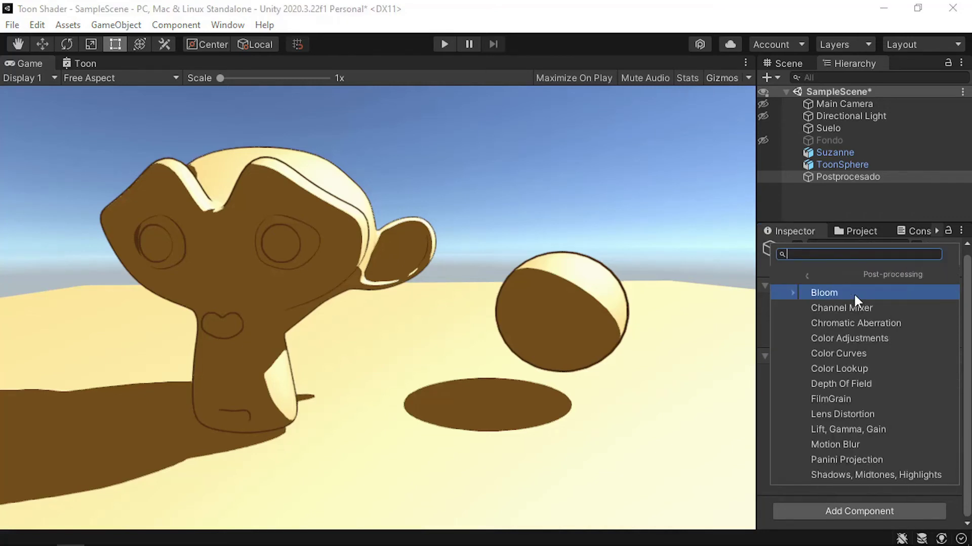
pyautogui.click(819, 292)
# - Enable Bloom's Threshold and Intensity overrides and set Intensity to 0.3
pyautogui.scroll(-3, 833, 420)
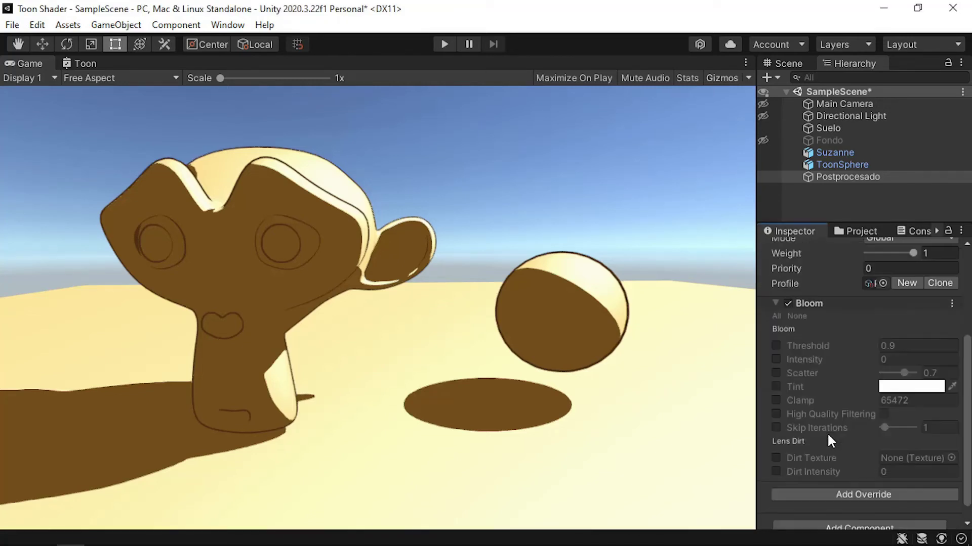
pyautogui.click(777, 344)
pyautogui.click(775, 360)
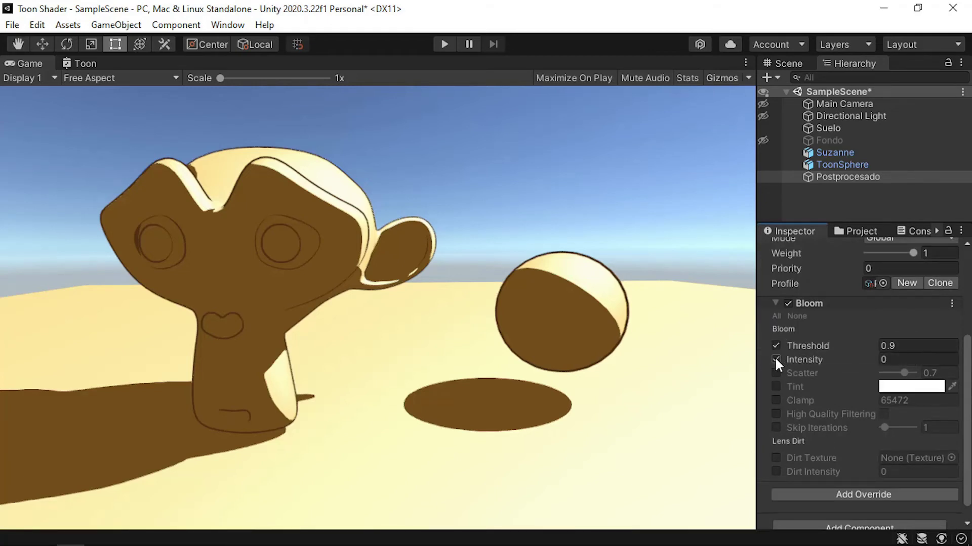
pyautogui.moveTo(809, 359)
pyautogui.mouseDown()
pyautogui.moveTo(834, 354)
pyautogui.moveTo(820, 358)
pyautogui.mouseUp()
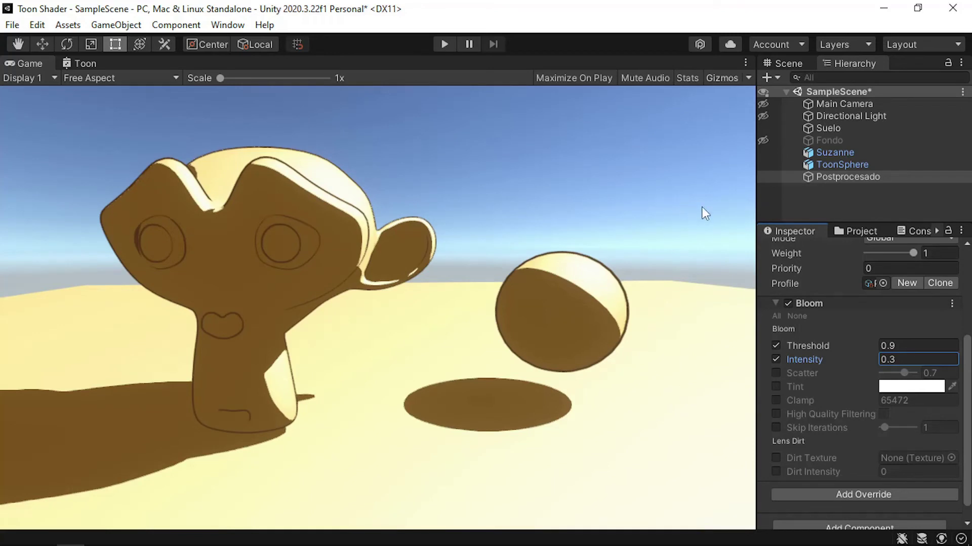
# - Set the Toon material's Color Brillo to pure red (R 1, G 0, B 0)
pyautogui.click(863, 233)
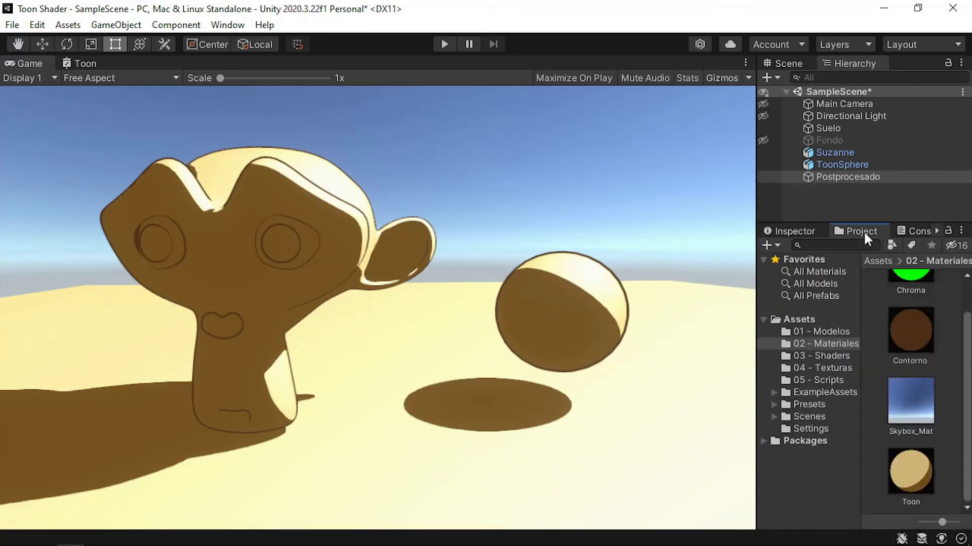
pyautogui.click(910, 481)
pyautogui.click(808, 236)
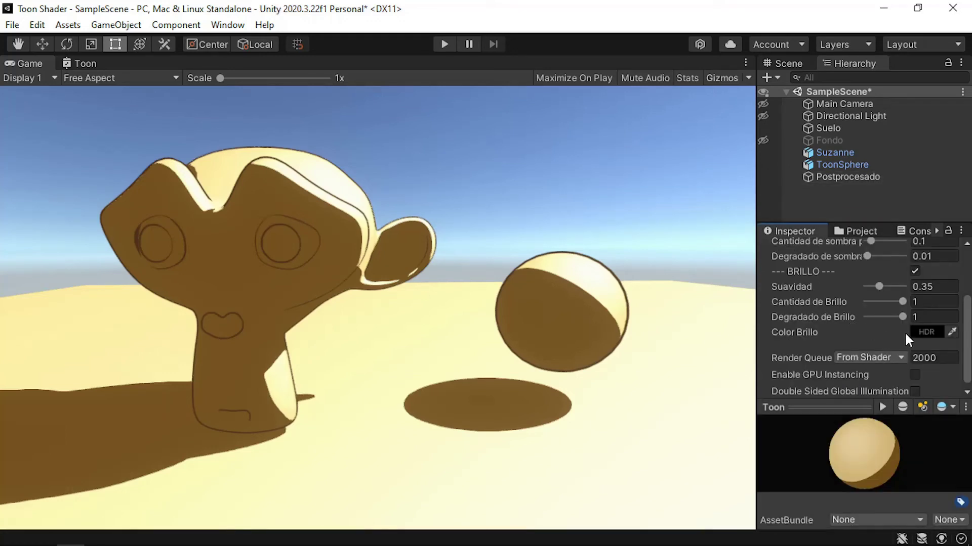
pyautogui.click(930, 332)
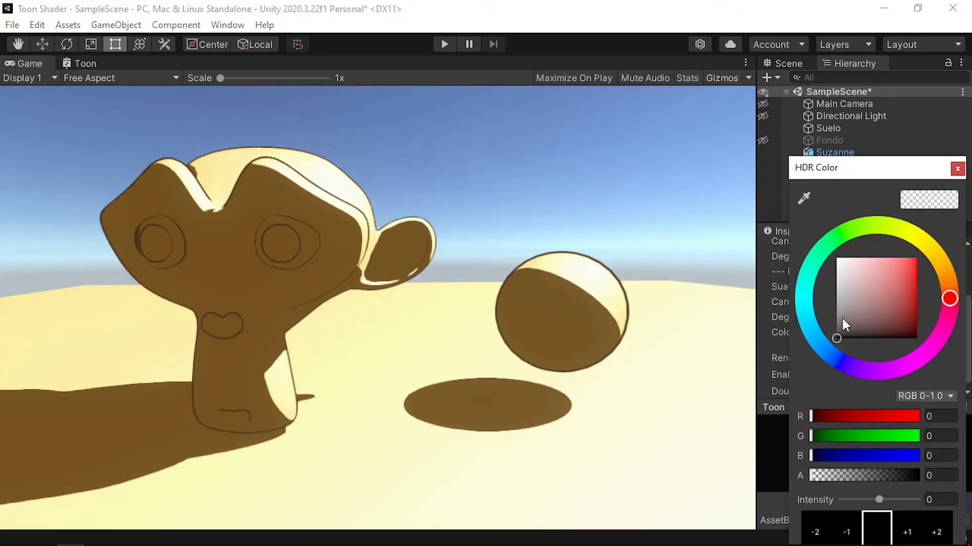
pyautogui.moveTo(842, 319); pyautogui.dragTo(927, 252)
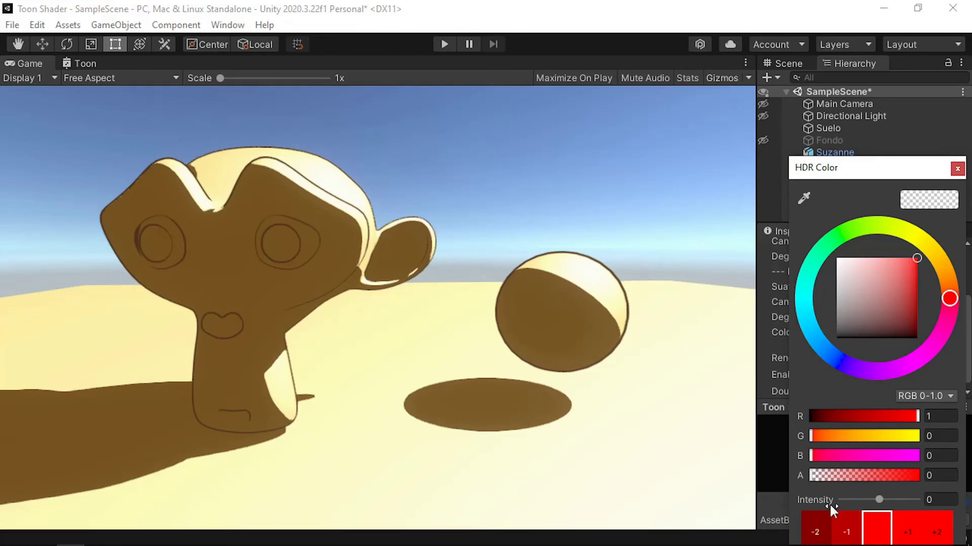
# - Raise the HDR intensity of Color Brillo to 5 and close the color picker
pyautogui.click(910, 532)
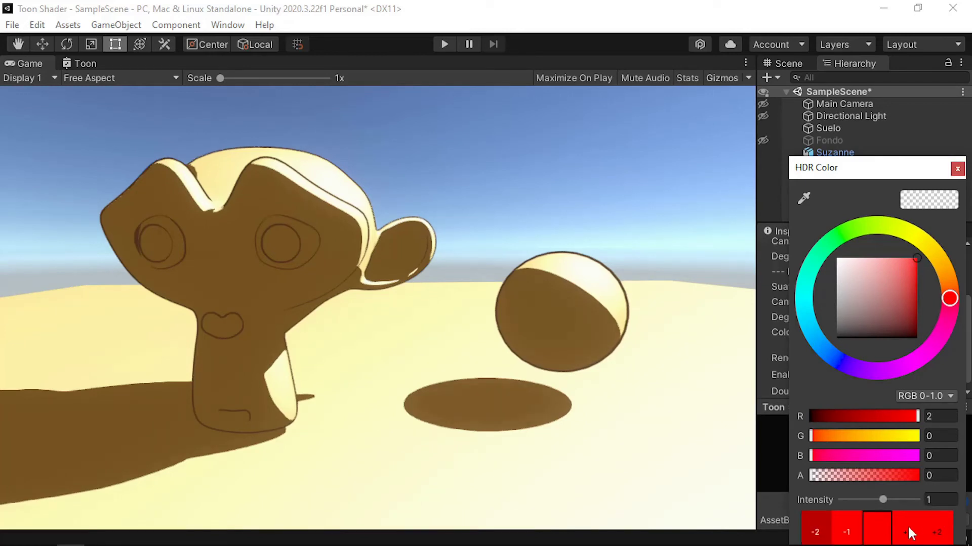
pyautogui.click(910, 532)
pyautogui.click(909, 532)
pyautogui.click(909, 533)
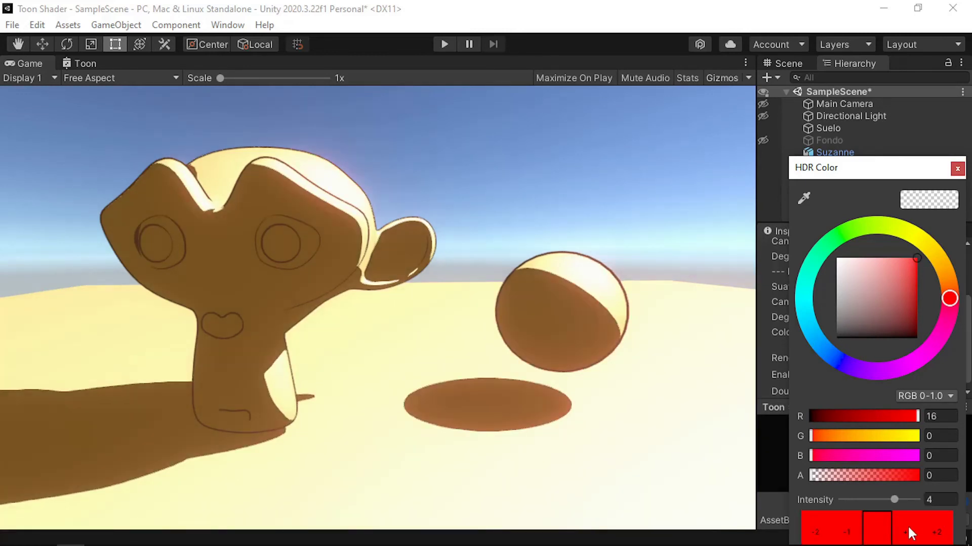
pyautogui.click(910, 532)
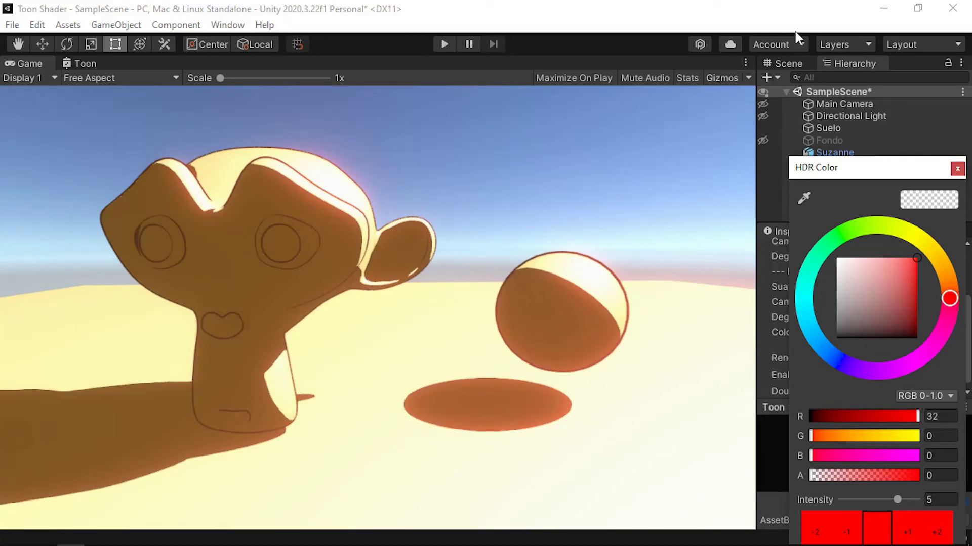
pyautogui.click(673, 177)
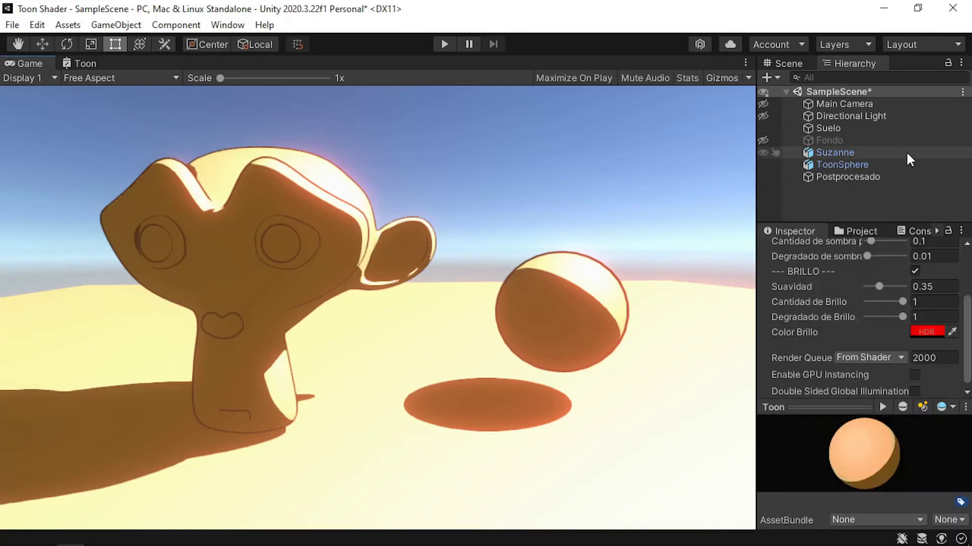
# - Toggle Post Processing off and on in the Main Camera's Rendering settings to compare the bloom effect
pyautogui.click(873, 104)
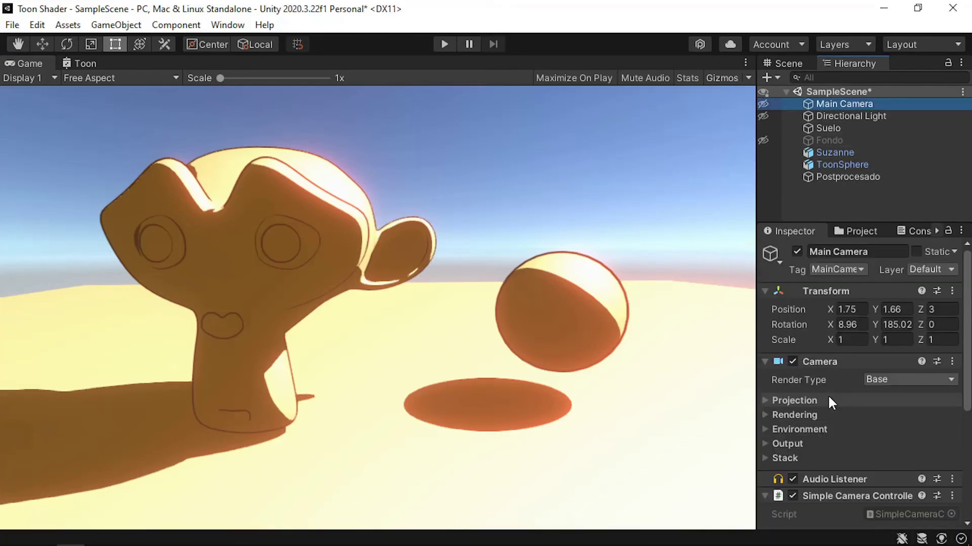
pyautogui.click(765, 415)
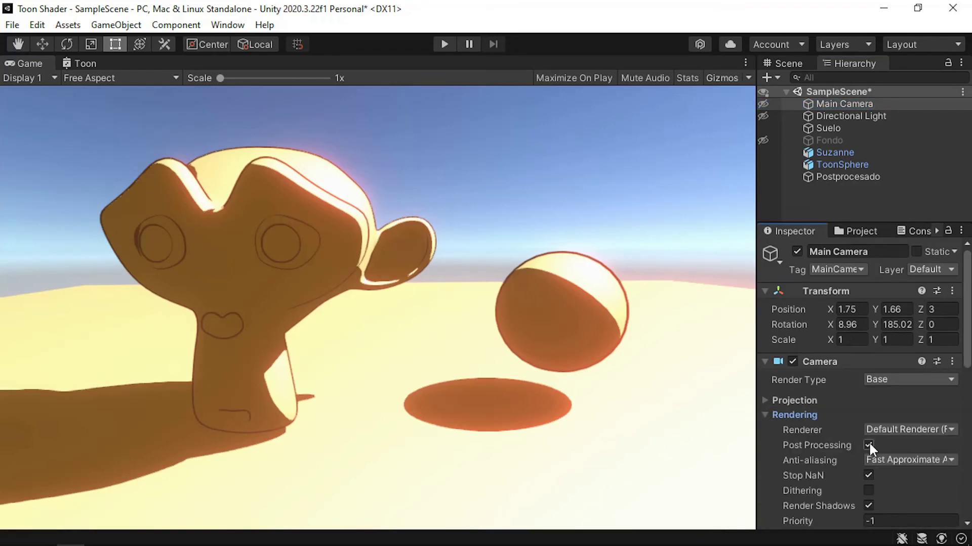
pyautogui.click(865, 443)
pyautogui.click(865, 443)
pyautogui.click(866, 442)
pyautogui.click(865, 442)
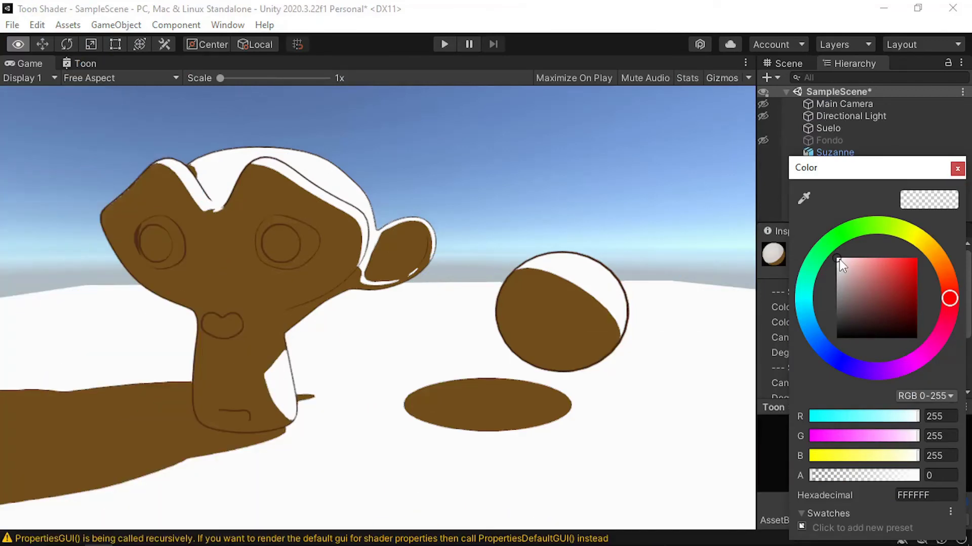
# - Set the Toon material's lit-area color to black (000000)
pyautogui.moveTo(839, 260)
pyautogui.mouseDown()
pyautogui.moveTo(838, 370)
pyautogui.moveTo(837, 261)
pyautogui.moveTo(834, 354)
pyautogui.mouseUp()
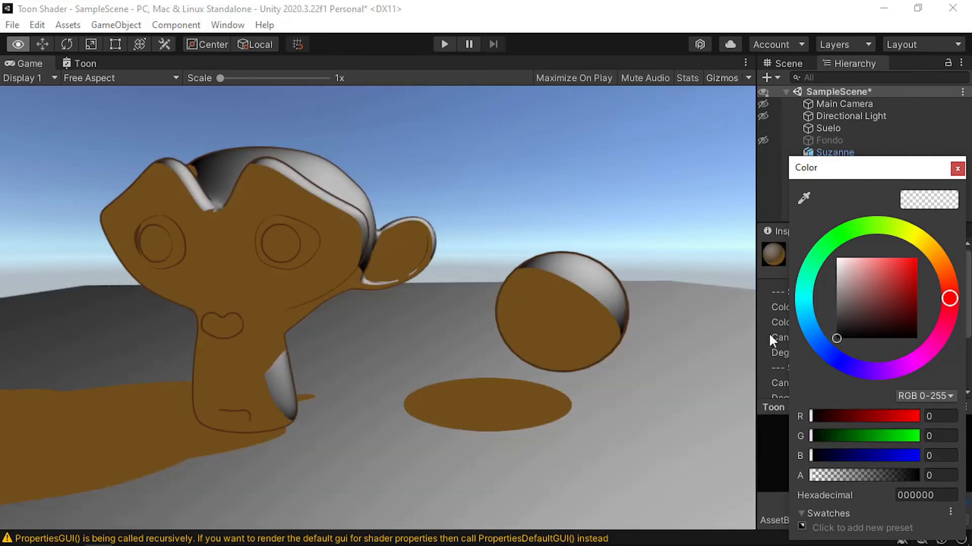
# - Close the color picker and bring up the Toon shader graph for editing
pyautogui.click(636, 271)
pyautogui.press('w')
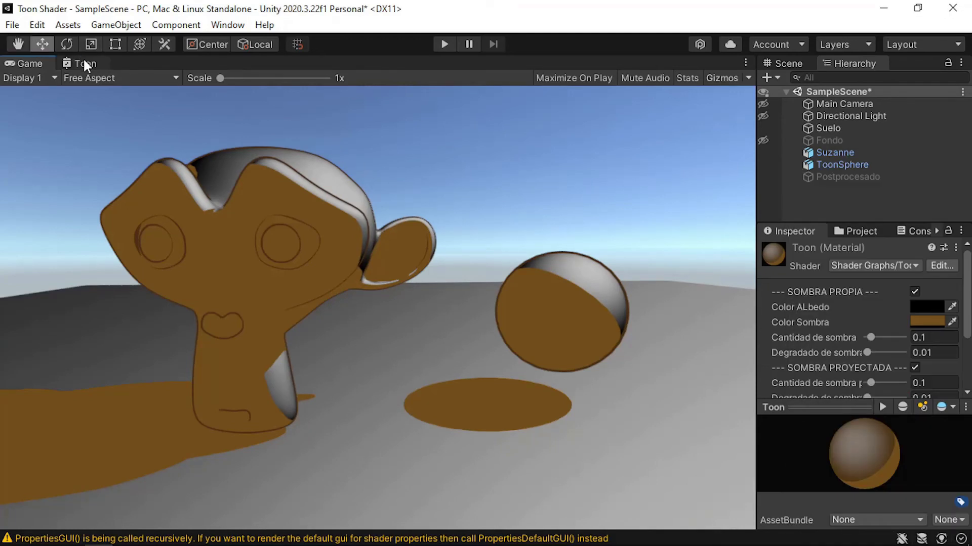
pyautogui.click(89, 63)
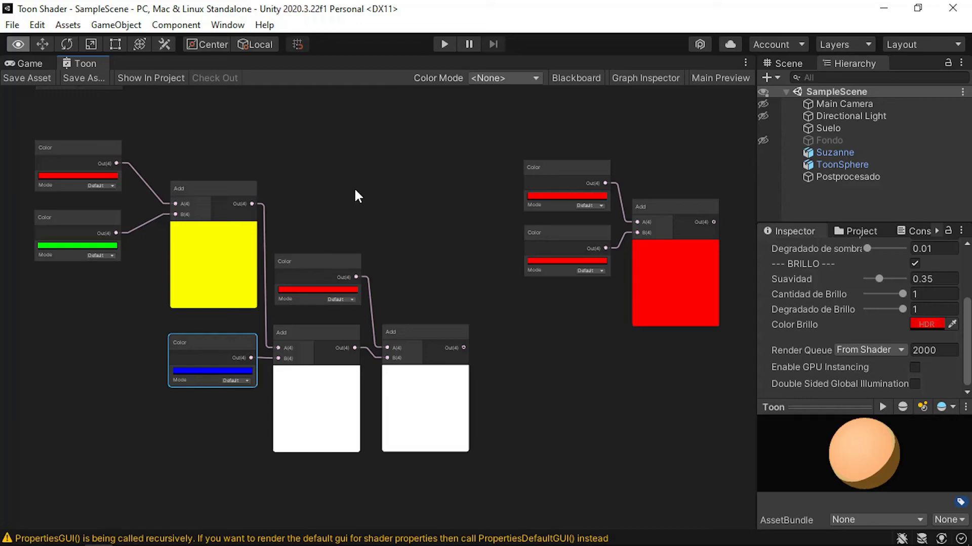
# - Create a Lerp node in the empty area beside the BRILLO Branch node, below the Fragment block
pyautogui.moveTo(630, 119); pyautogui.dragTo(451, 299, button='middle')
pyautogui.scroll(4, 448, 294)
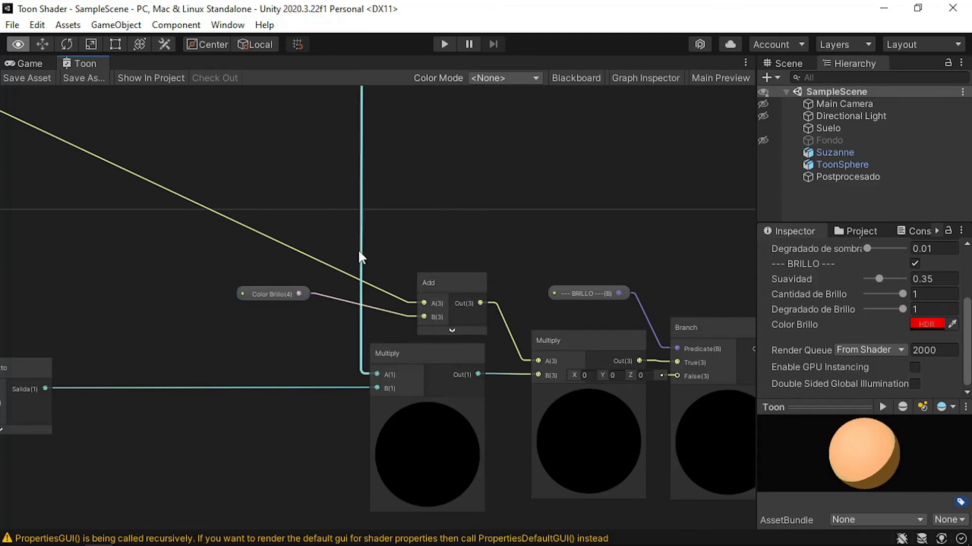
pyautogui.moveTo(676, 247); pyautogui.dragTo(333, 397, button='middle')
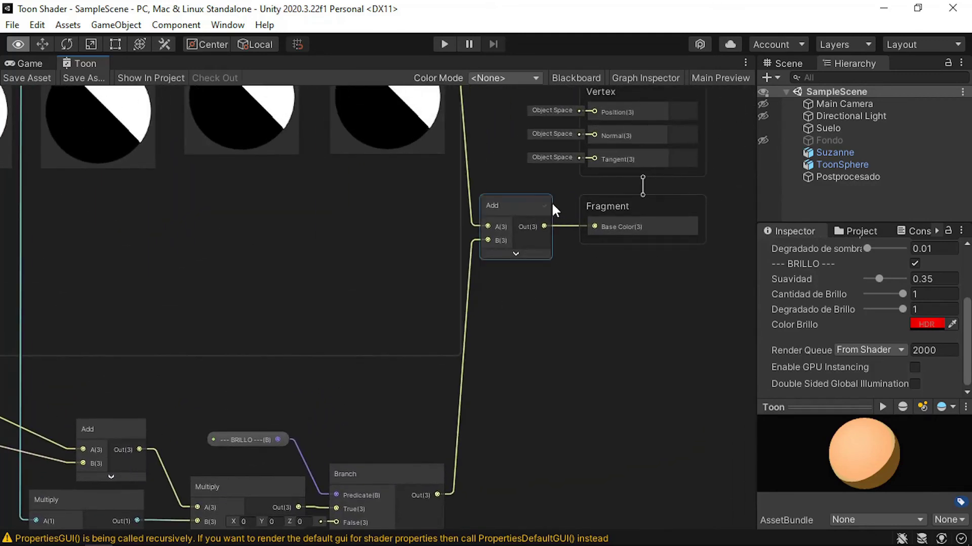
pyautogui.scroll(-4, 538, 403)
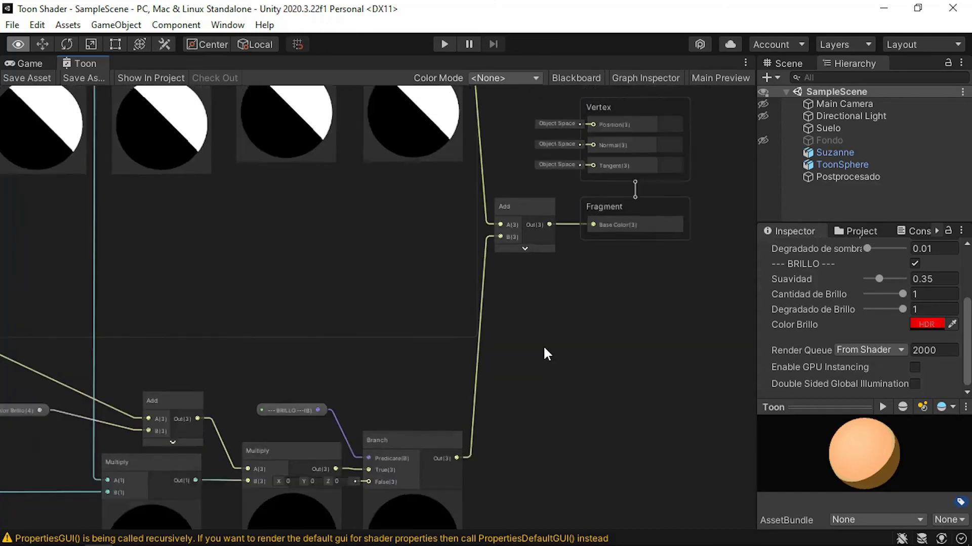
pyautogui.scroll(2, 508, 360)
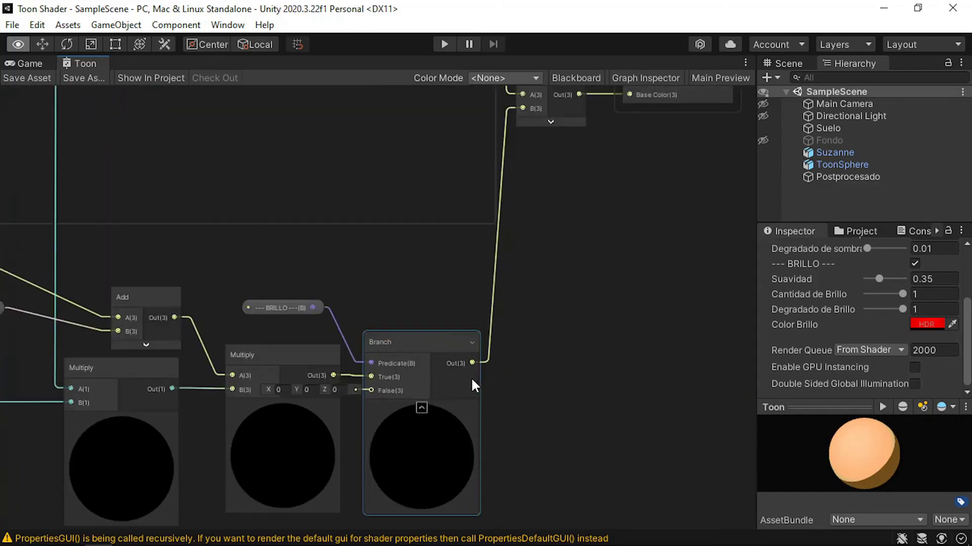
pyautogui.moveTo(639, 256); pyautogui.dragTo(603, 312, button='middle')
pyautogui.press('space')
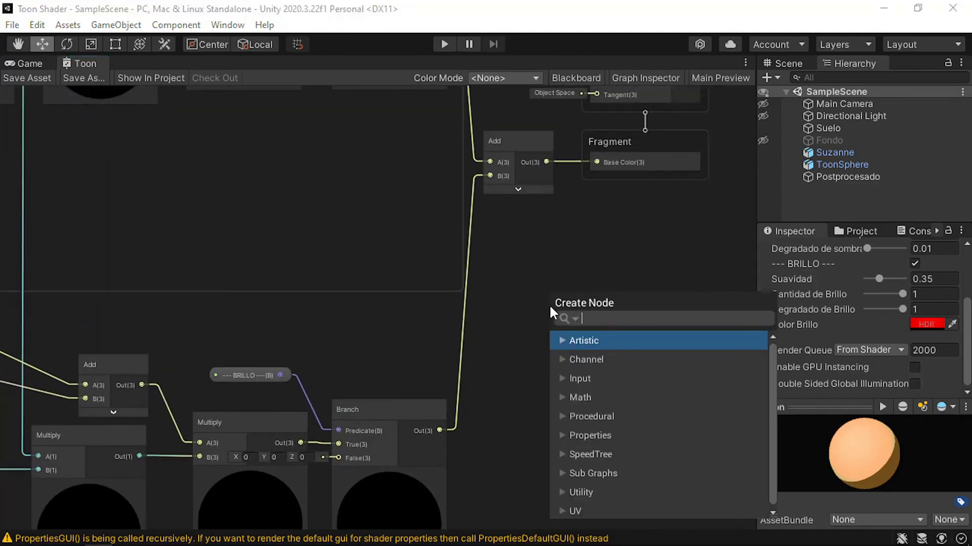
pyautogui.write('lerp')
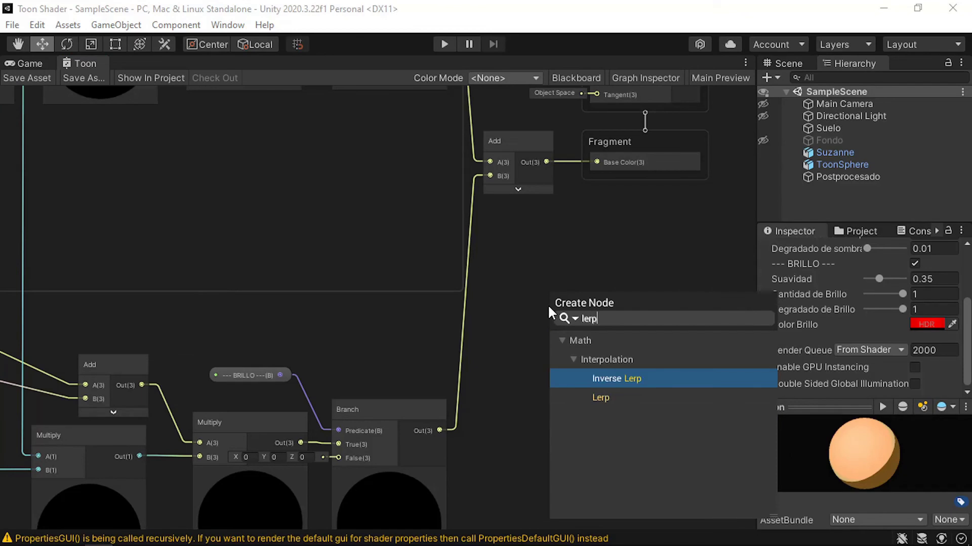
pyautogui.press('Down')
pyautogui.press('Return')
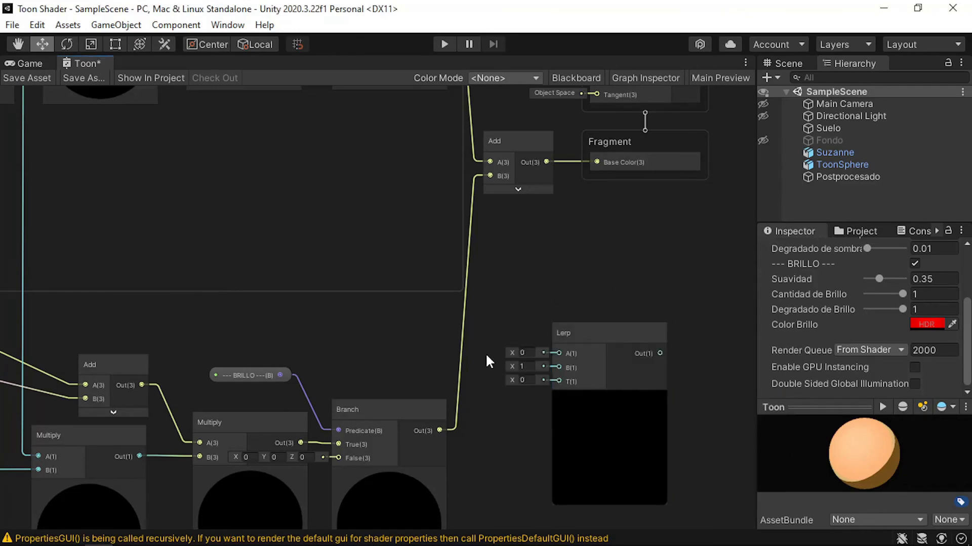
# - Connect the output of the BRILLO Branch node to the Lerp node's T input
pyautogui.moveTo(486, 360); pyautogui.dragTo(467, 256, button='middle')
pyautogui.scroll(2, 467, 256)
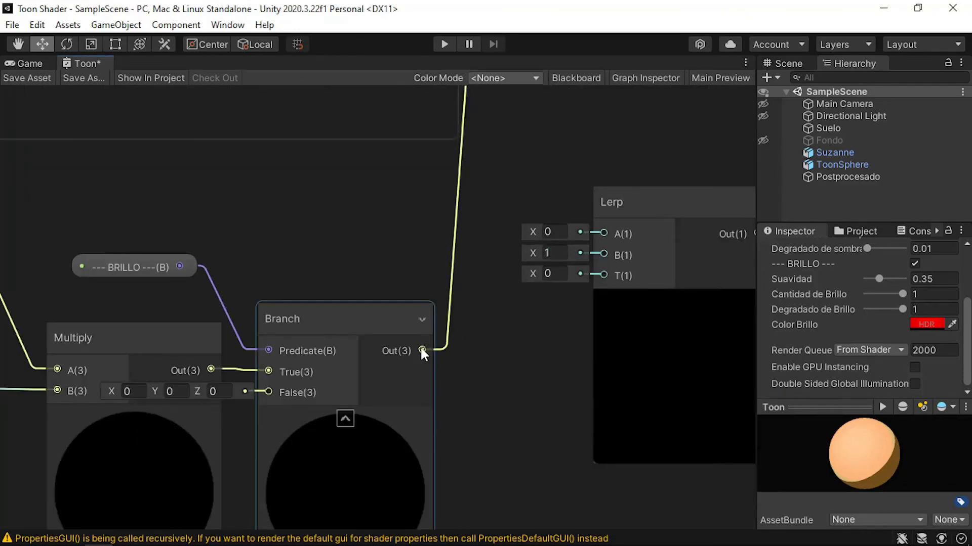
pyautogui.moveTo(421, 353); pyautogui.dragTo(611, 275)
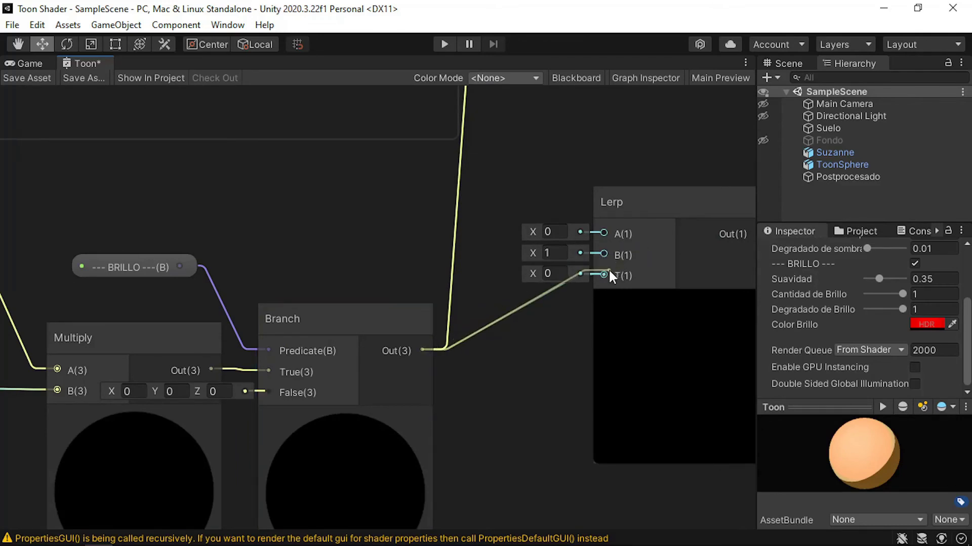
pyautogui.scroll(-2, 544, 273)
pyautogui.moveTo(540, 191); pyautogui.dragTo(601, 210, button='middle')
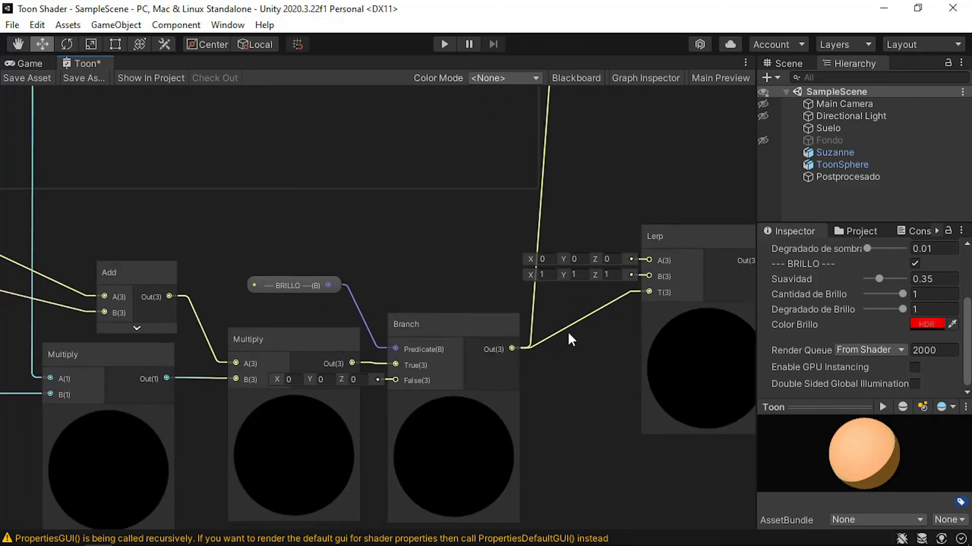
pyautogui.moveTo(570, 339); pyautogui.dragTo(574, 322, button='middle')
# - Connect the output of the Add node fed by Color Brillo to the Lerp node's B input
pyautogui.click(142, 292)
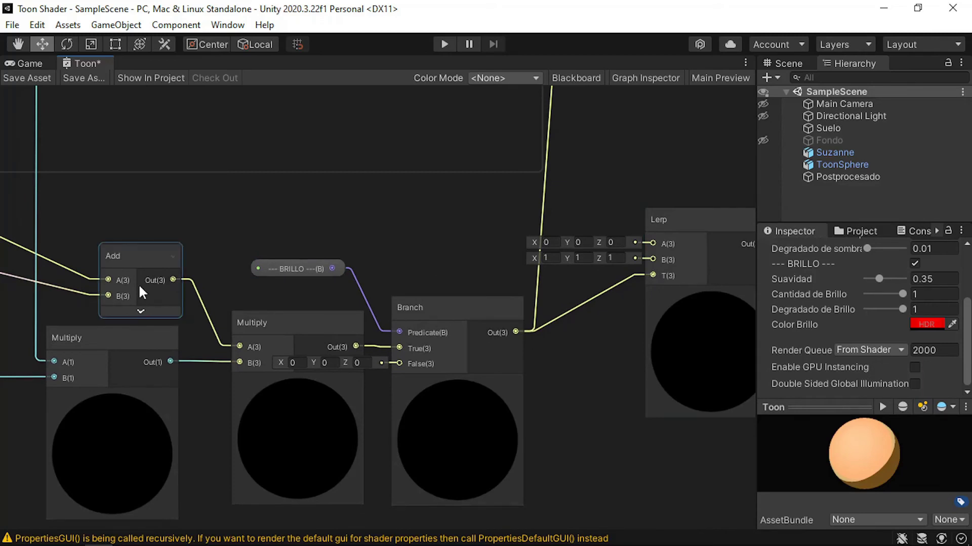
pyautogui.moveTo(173, 280); pyautogui.dragTo(653, 259)
pyautogui.moveTo(221, 263); pyautogui.dragTo(259, 215, button='middle')
pyautogui.scroll(-1, 260, 215)
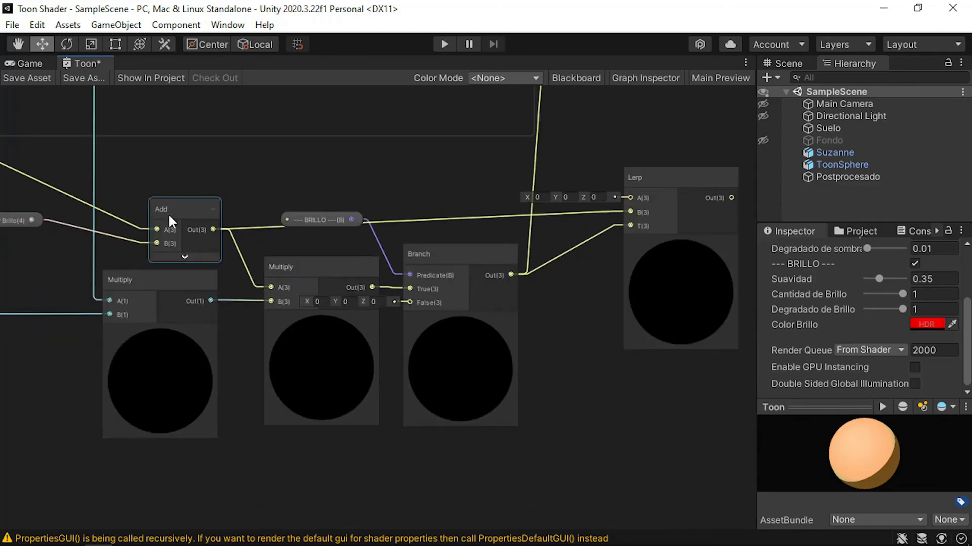
# - Remove the incoming link from input A of the Add node fed by Color Brillo
pyautogui.scroll(-3, 126, 220)
pyautogui.moveTo(174, 226); pyautogui.dragTo(250, 250, button='middle')
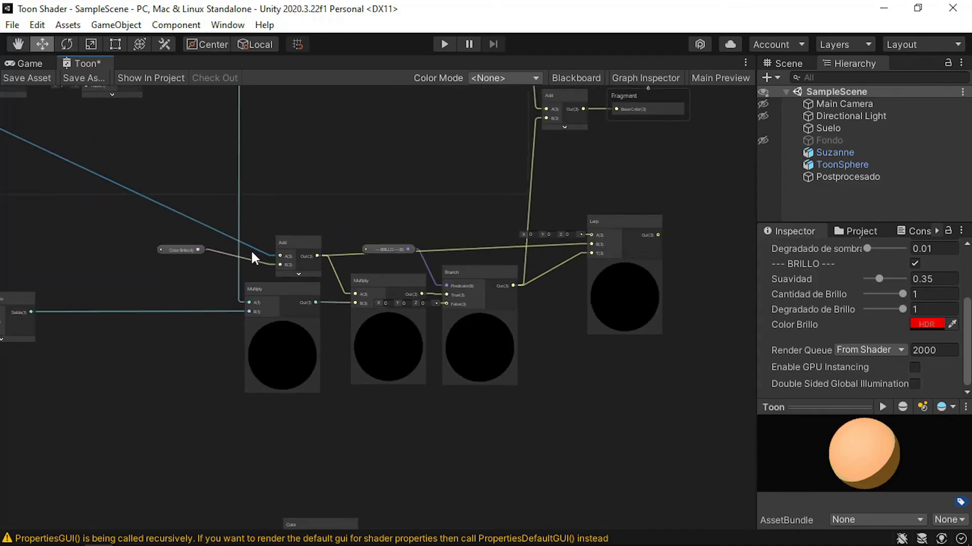
pyautogui.scroll(4, 420, 238)
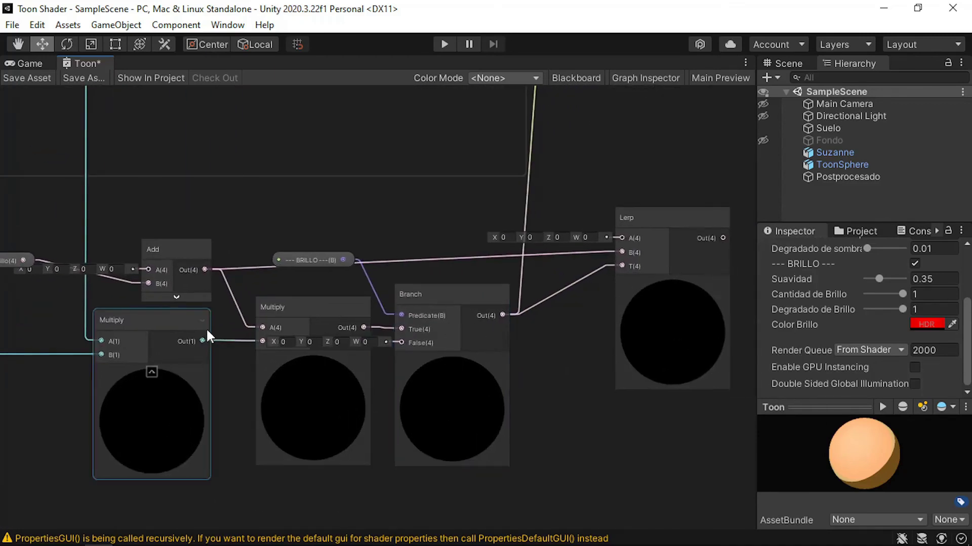
# - Link the first Multiply node directly to the Branch's True input, delete the second Multiply, and move the BRILLO property into the gap
pyautogui.moveTo(202, 340); pyautogui.dragTo(402, 329)
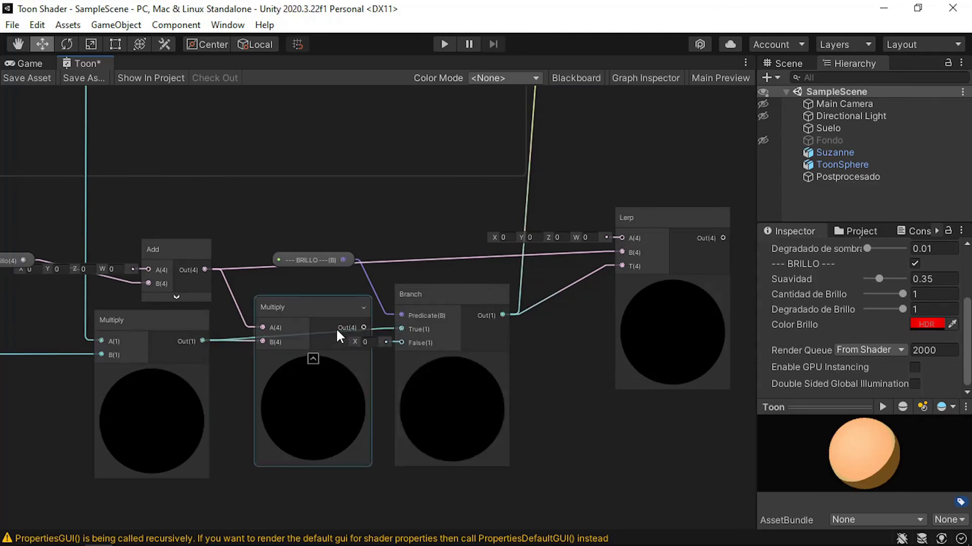
pyautogui.click(312, 306)
pyautogui.press('Delete')
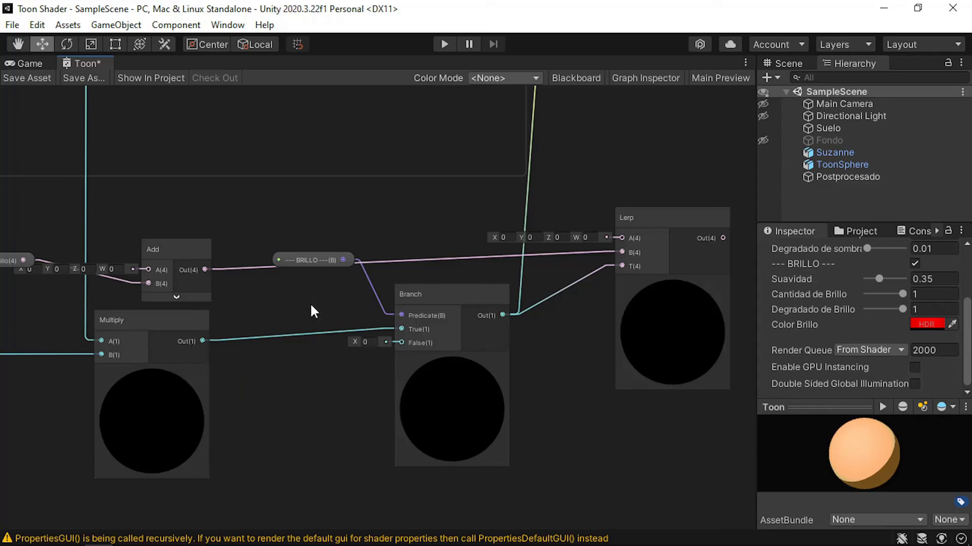
pyautogui.moveTo(306, 266); pyautogui.dragTo(315, 313)
# - Reroute the shaded color from the final Add node's A input to the Lerp's A input, then delete that Add node
pyautogui.moveTo(422, 234); pyautogui.dragTo(410, 265, button='middle')
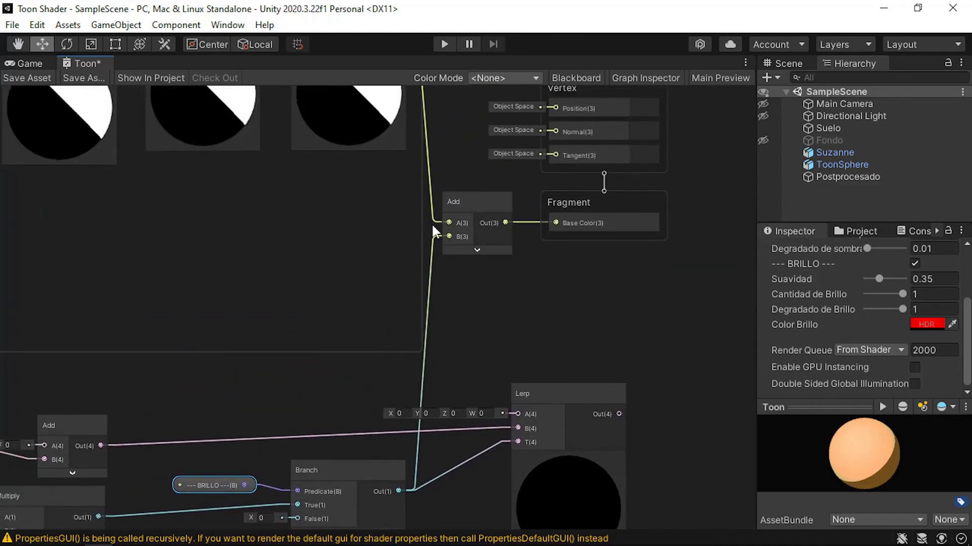
pyautogui.moveTo(433, 221); pyautogui.dragTo(518, 414)
pyautogui.click(484, 243)
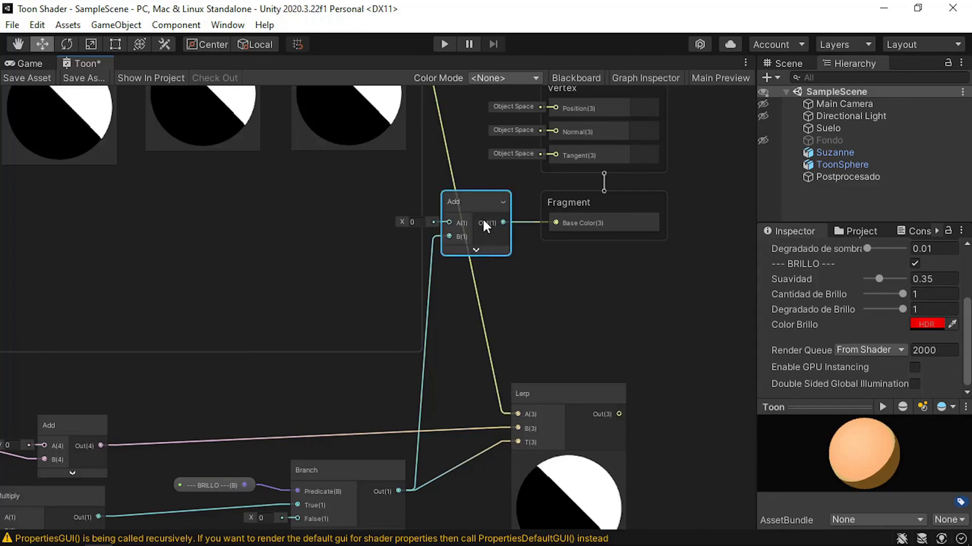
pyautogui.press('Delete')
# - Collapse the Lerp preview, place the node beside the Fragment block with its output linked to Base Color, and save the shader asset
pyautogui.click(560, 395)
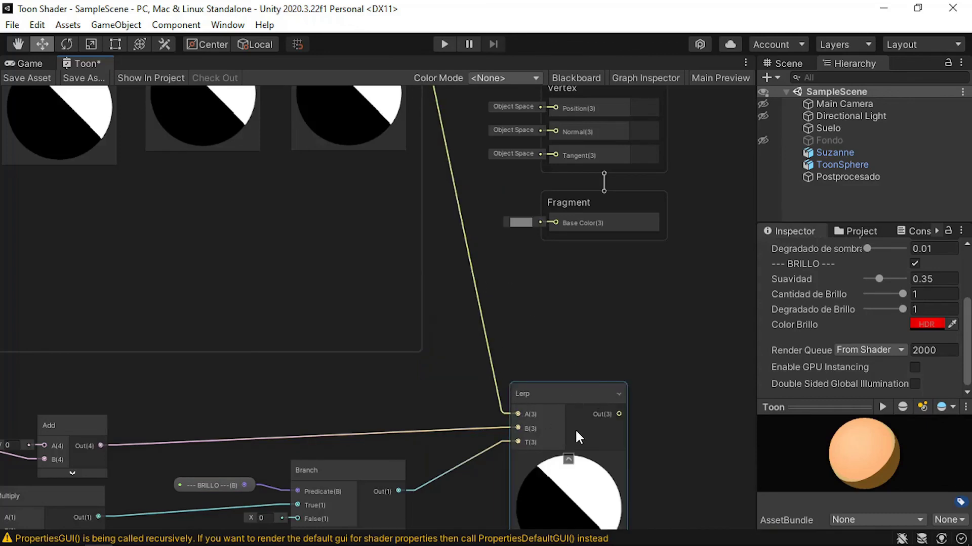
pyautogui.click(568, 459)
pyautogui.moveTo(549, 394); pyautogui.dragTo(548, 227)
pyautogui.click(15, 78)
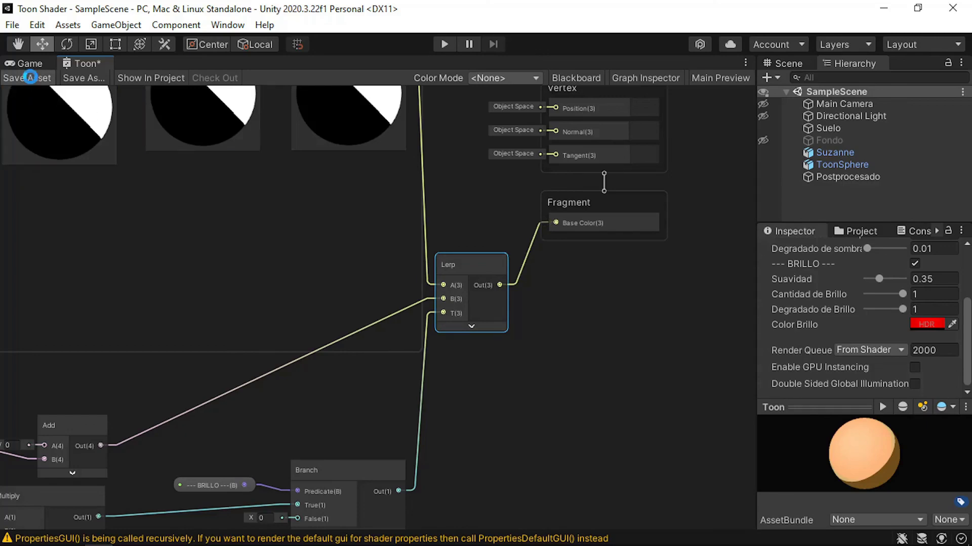
# - Return to the Game view and adjust the shade of the Toon material's HDR Color Brillo
pyautogui.click(32, 66)
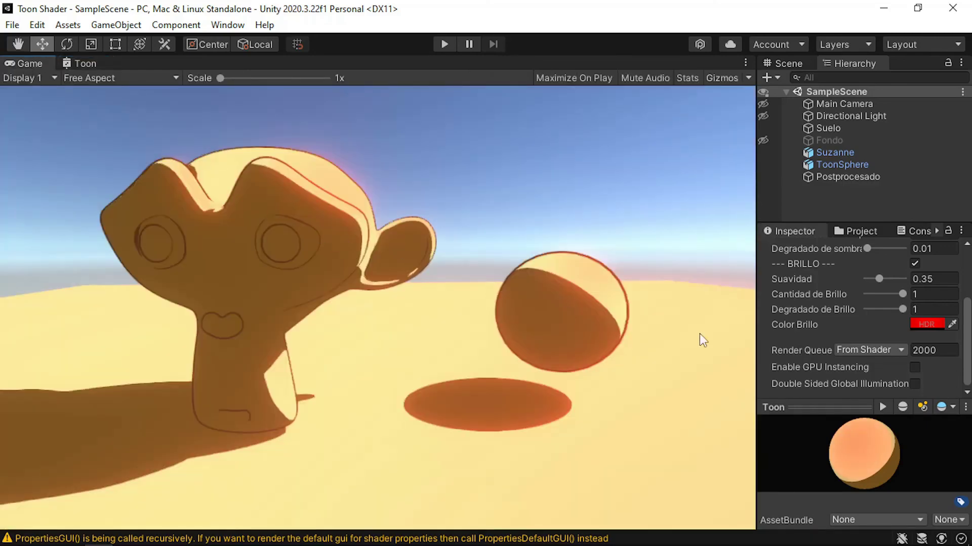
pyautogui.click(926, 325)
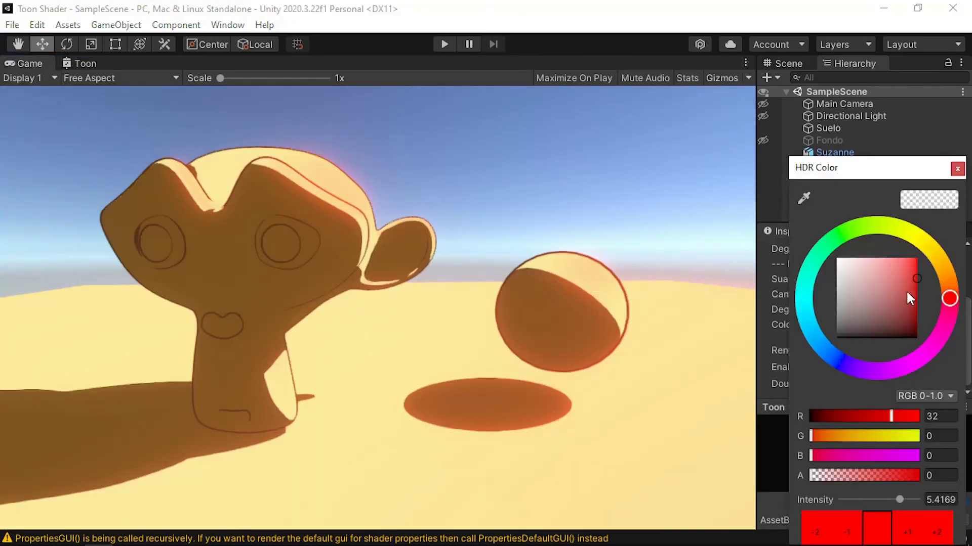
pyautogui.moveTo(928, 259)
pyautogui.mouseDown()
pyautogui.moveTo(916, 235)
pyautogui.moveTo(884, 218)
pyautogui.moveTo(819, 250)
pyautogui.moveTo(802, 288)
pyautogui.moveTo(817, 352)
pyautogui.moveTo(838, 365)
pyautogui.moveTo(897, 367)
pyautogui.moveTo(936, 342)
pyautogui.moveTo(947, 304)
pyautogui.moveTo(931, 253)
pyautogui.mouseUp()
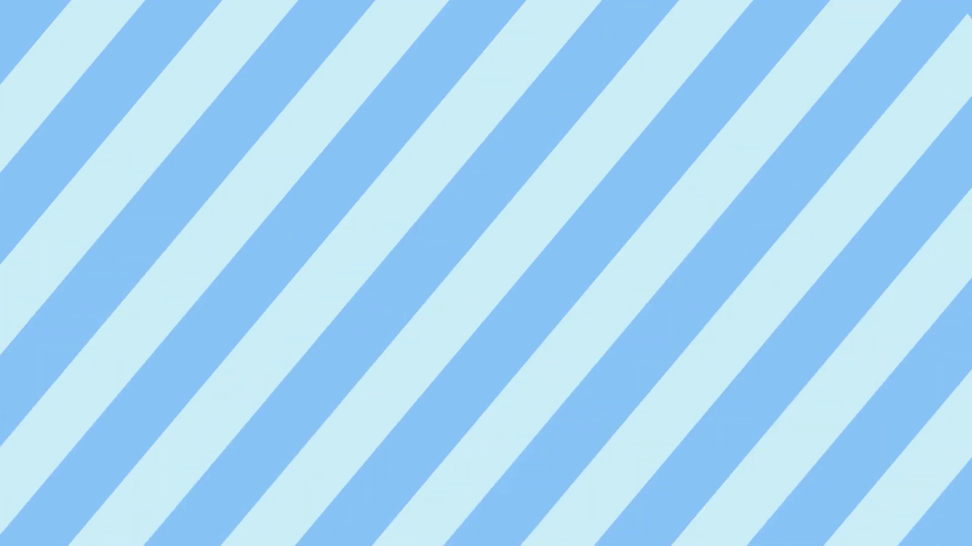